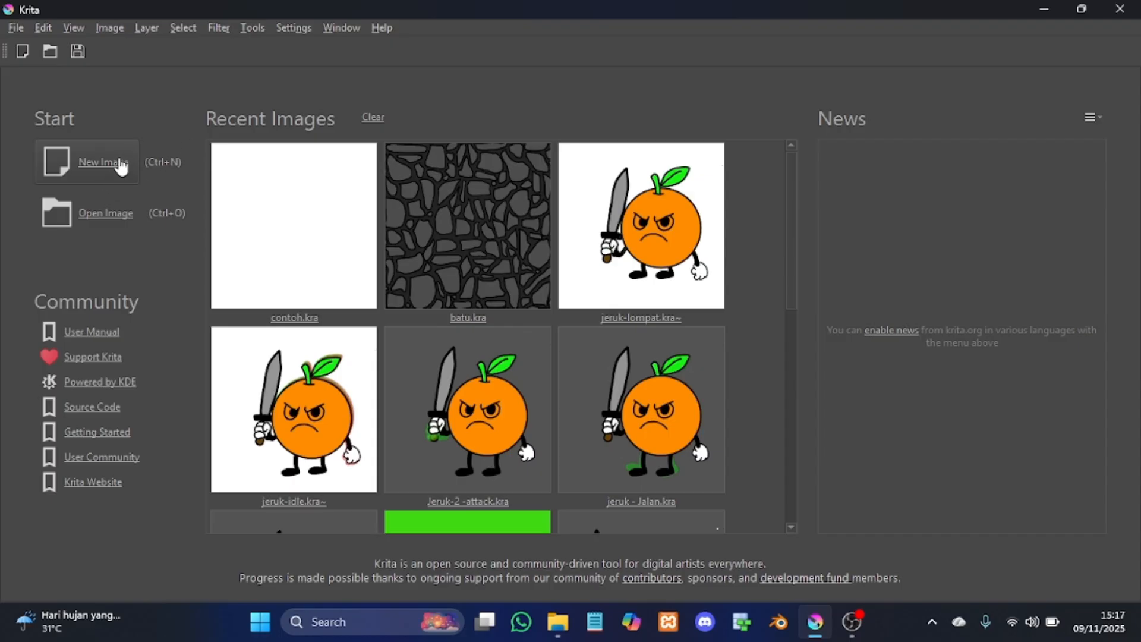
Step: Create a new custom document of 500 × 500 pixels at 300 pixels/inch in RGB/Alpha
left_click(122, 167)
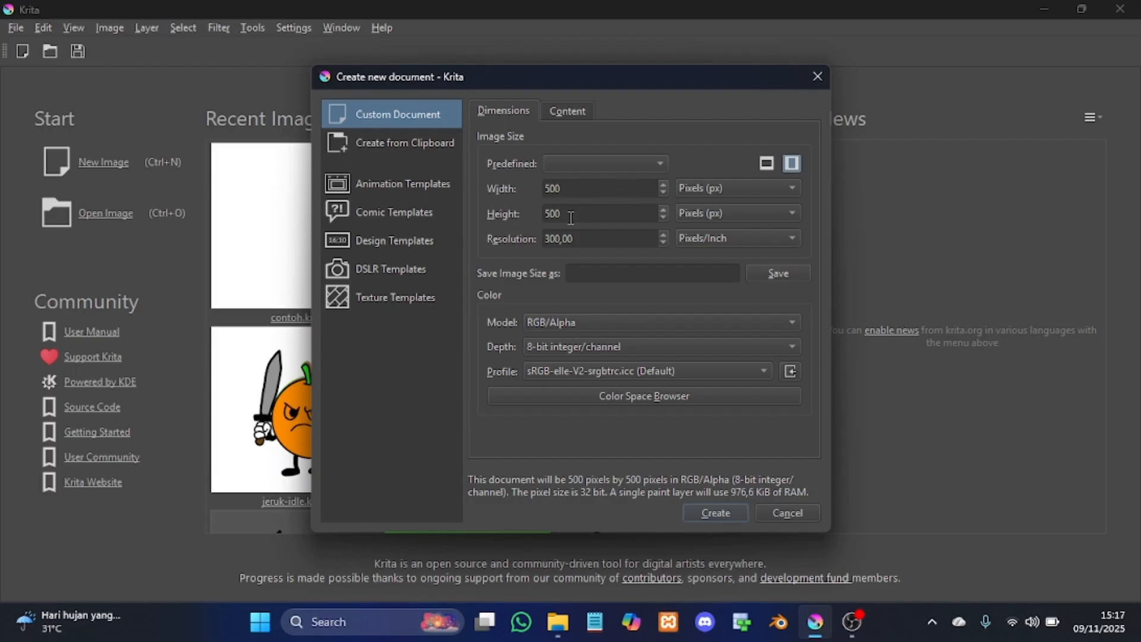
left_click(705, 512)
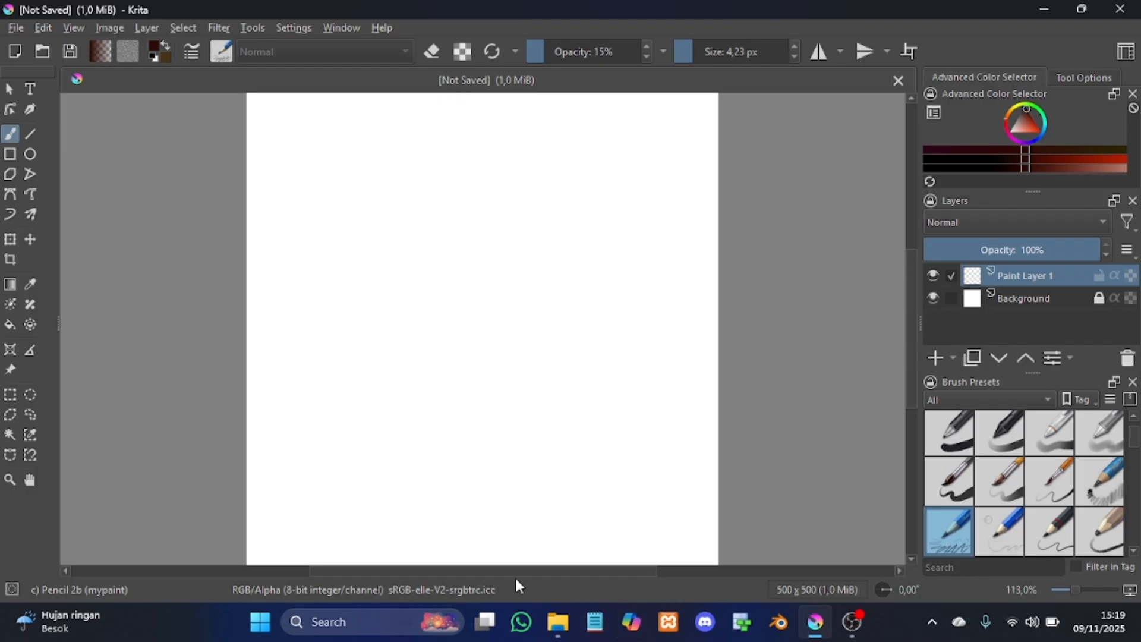
mouse_move(800, 602)
scroll(968, 473, "down", 1)
scroll(969, 472, "up", 5)
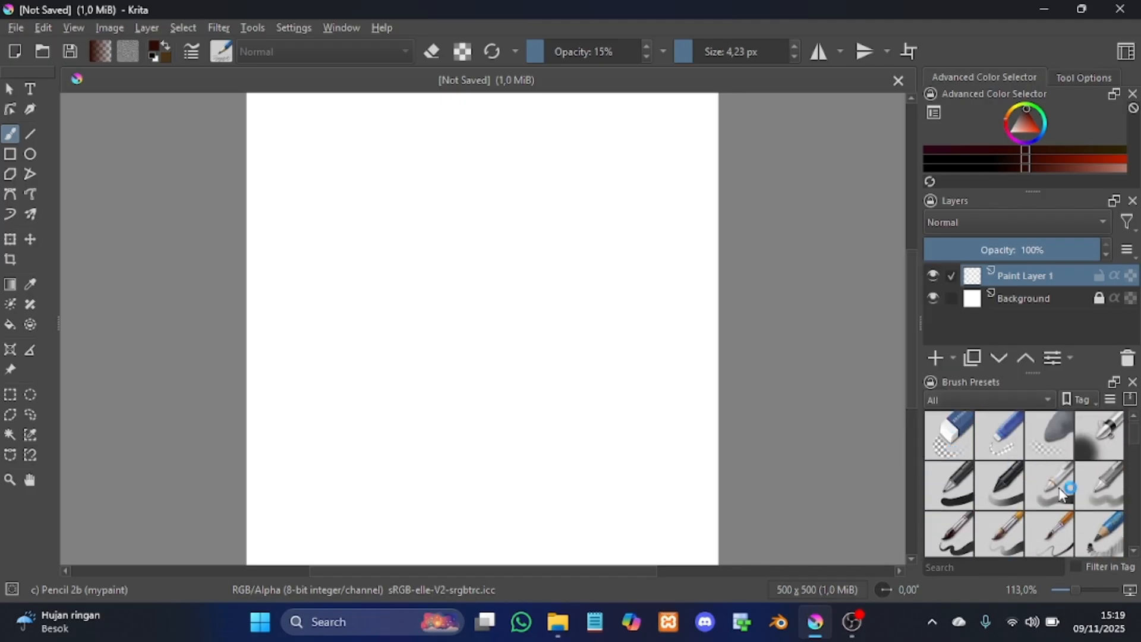
scroll(1058, 488, "up", 2)
scroll(1058, 487, "down", 3)
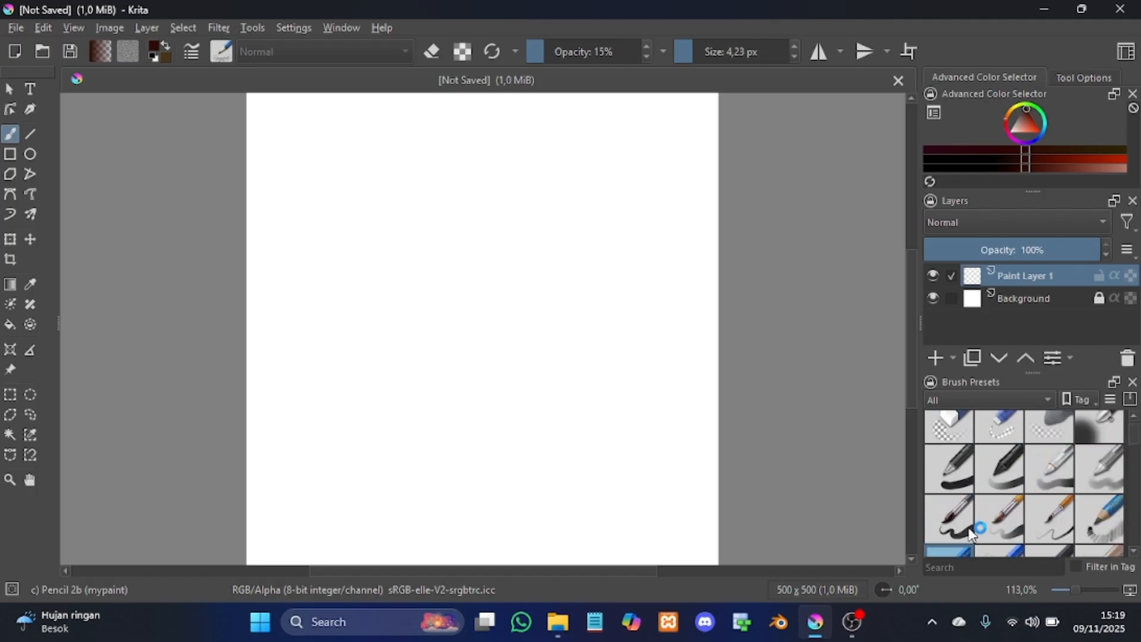
scroll(954, 486, "down", 4)
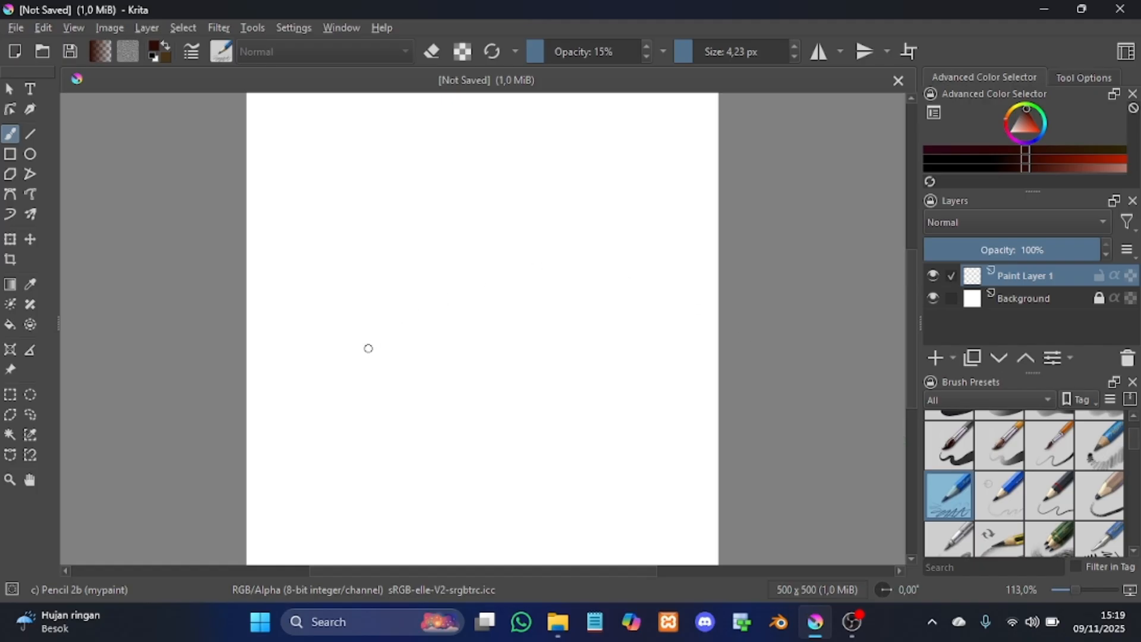
Step: Try out the Pencil 2b brush with freehand strokes on the canvas, at its initial size and at 20 px
mouse_move(325, 349)
left_mouse_down()
mouse_move(412, 232)
mouse_move(473, 193)
left_mouse_up()
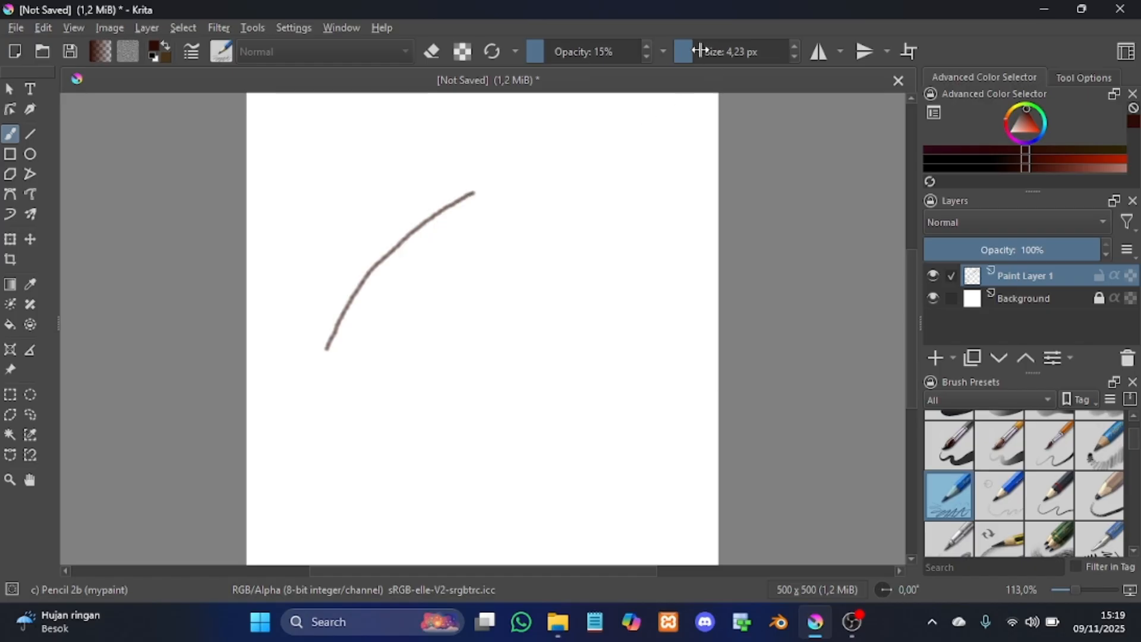
left_click_drag(700, 51, 733, 55)
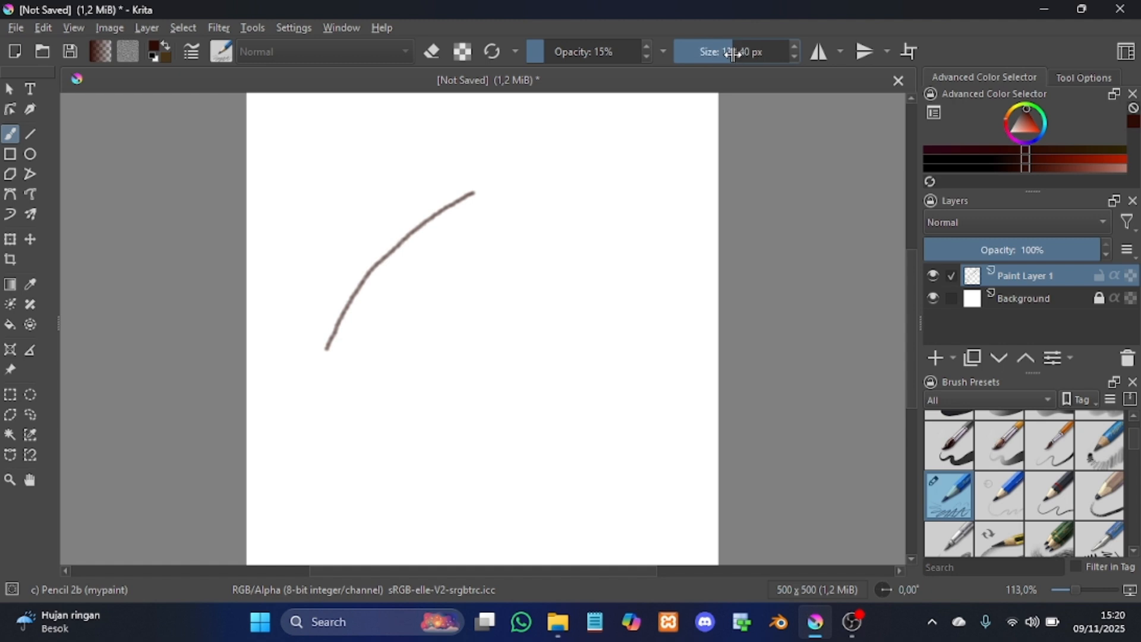
left_click(734, 52)
type("20")
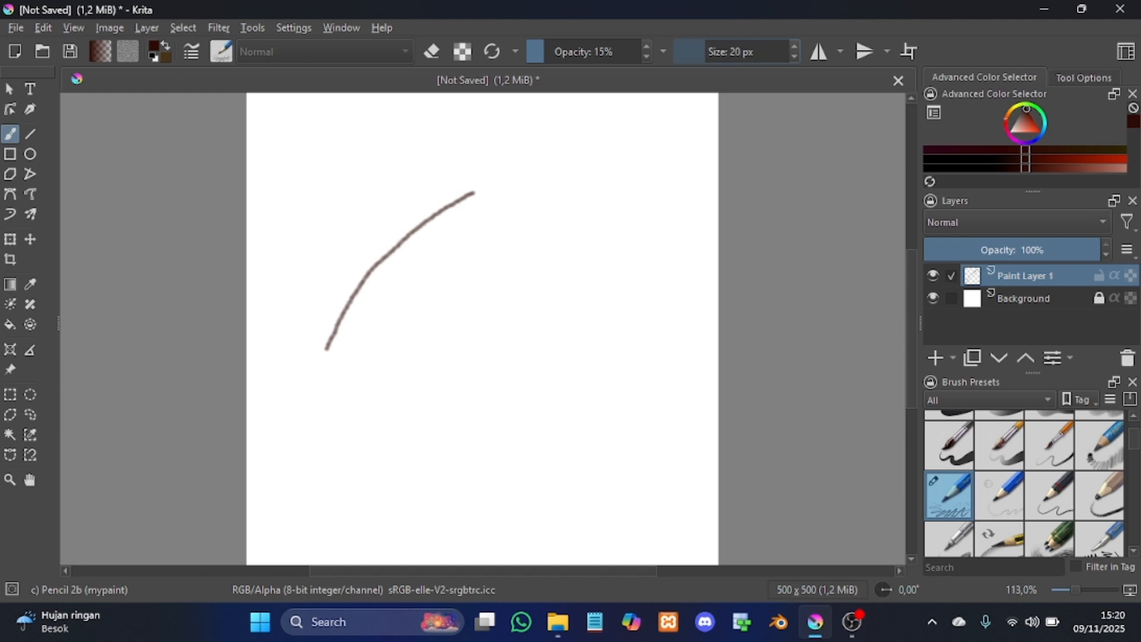
key("Return")
left_click_drag(472, 370, 630, 218)
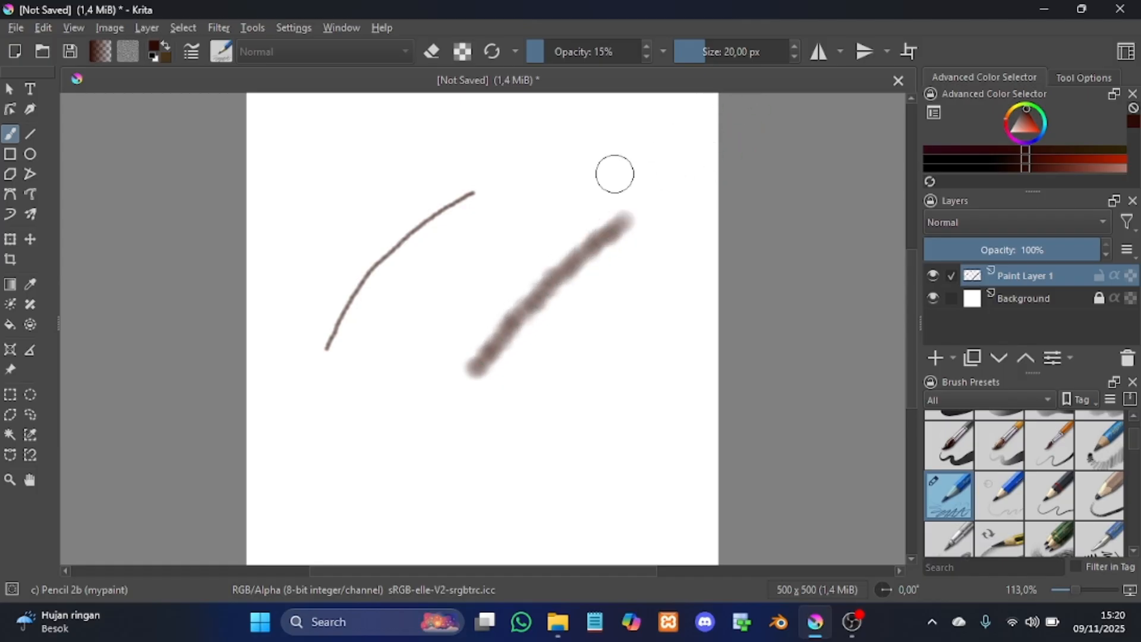
mouse_move(573, 173)
left_mouse_down()
mouse_move(465, 266)
mouse_move(419, 343)
mouse_move(516, 205)
mouse_move(562, 167)
mouse_move(453, 270)
mouse_move(409, 334)
mouse_move(589, 121)
mouse_move(458, 223)
mouse_move(399, 348)
mouse_move(487, 211)
mouse_move(638, 83)
mouse_move(514, 196)
mouse_move(489, 239)
mouse_move(656, 147)
mouse_move(555, 233)
left_mouse_up()
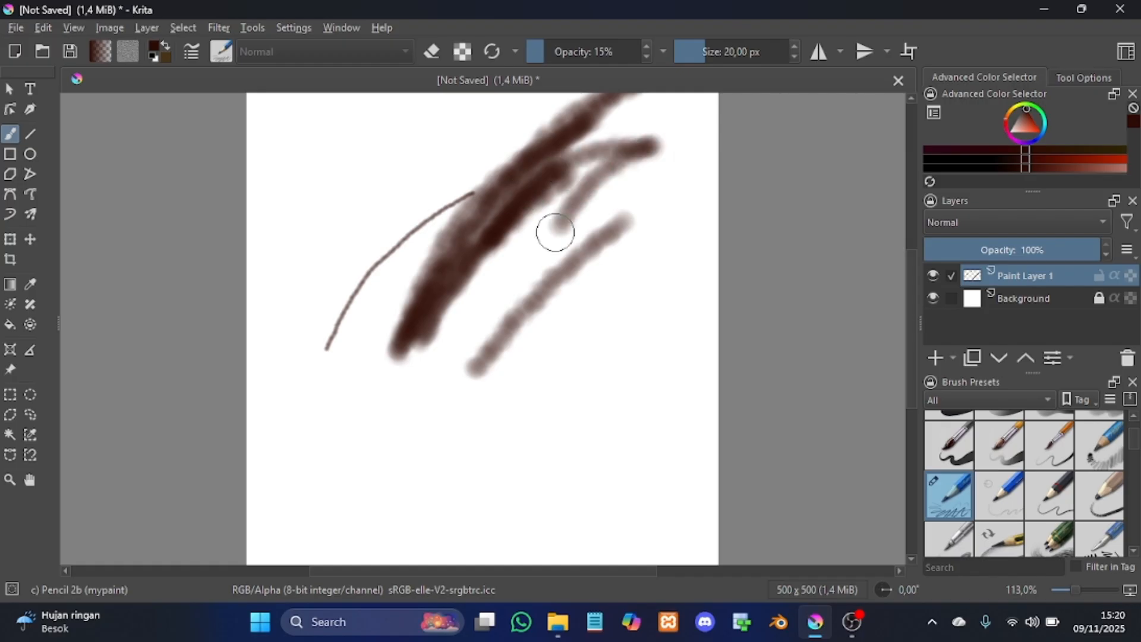
Step: Undo all the test strokes on the canvas
key("ctrl+z")
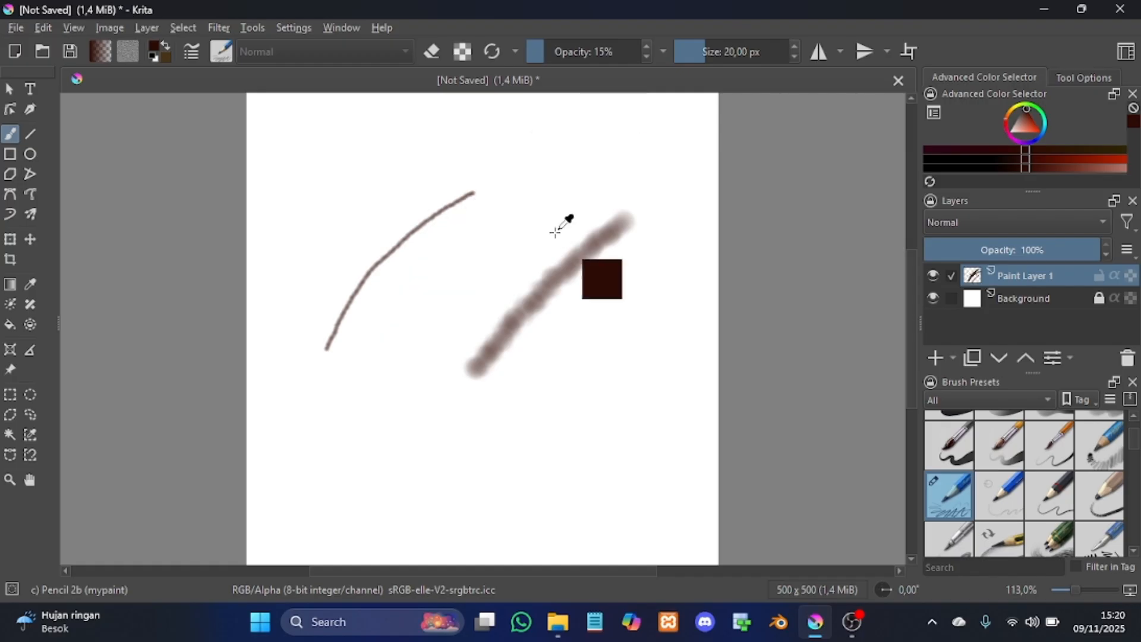
key("ctrl+z")
key("ctrl+z")
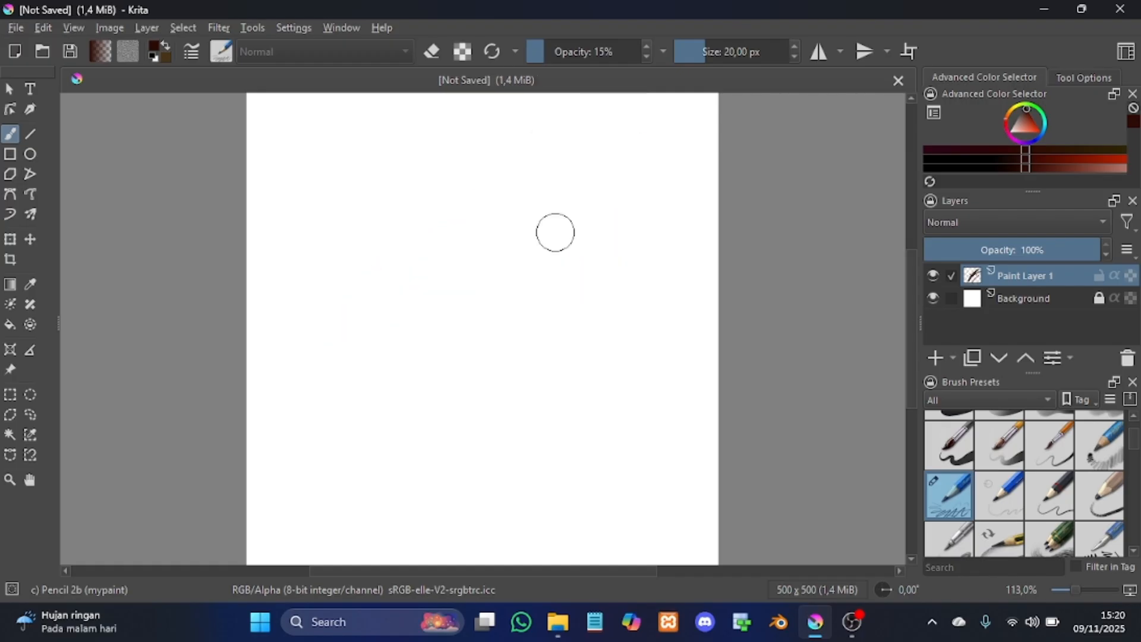
key("ctrl+z")
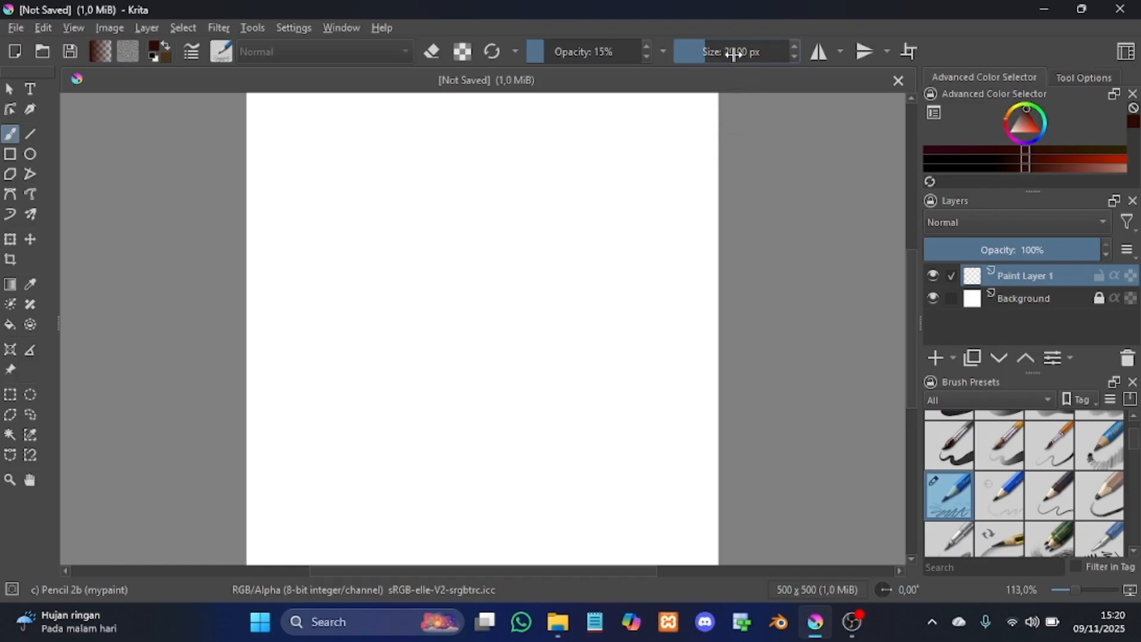
Step: Set the brush size to 5 px
left_click(733, 55)
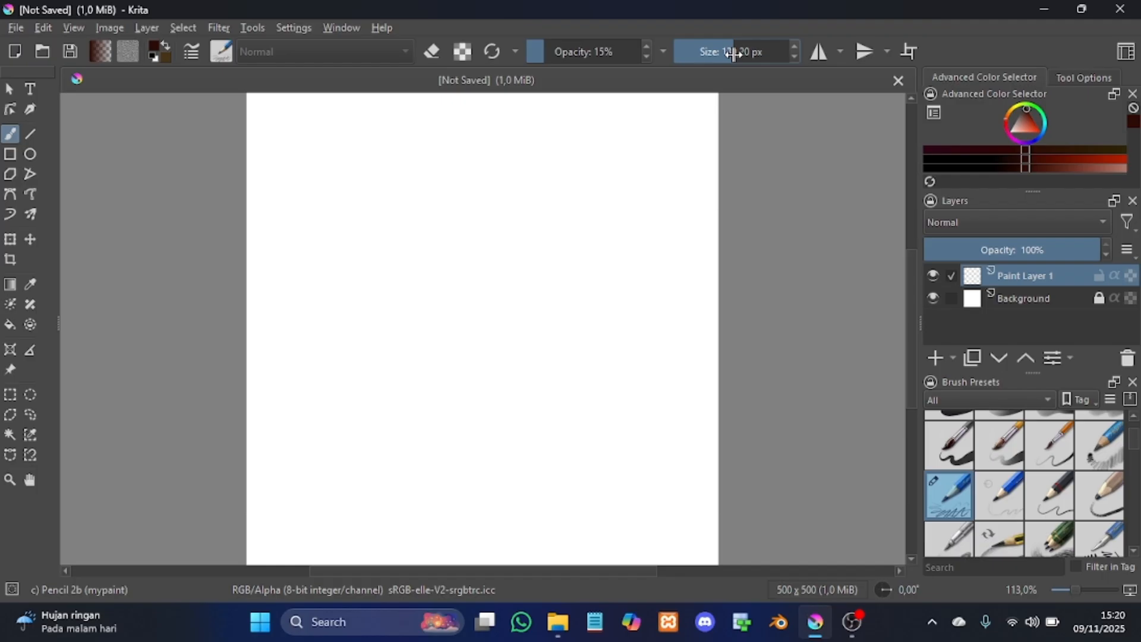
type("5")
left_click(760, 147)
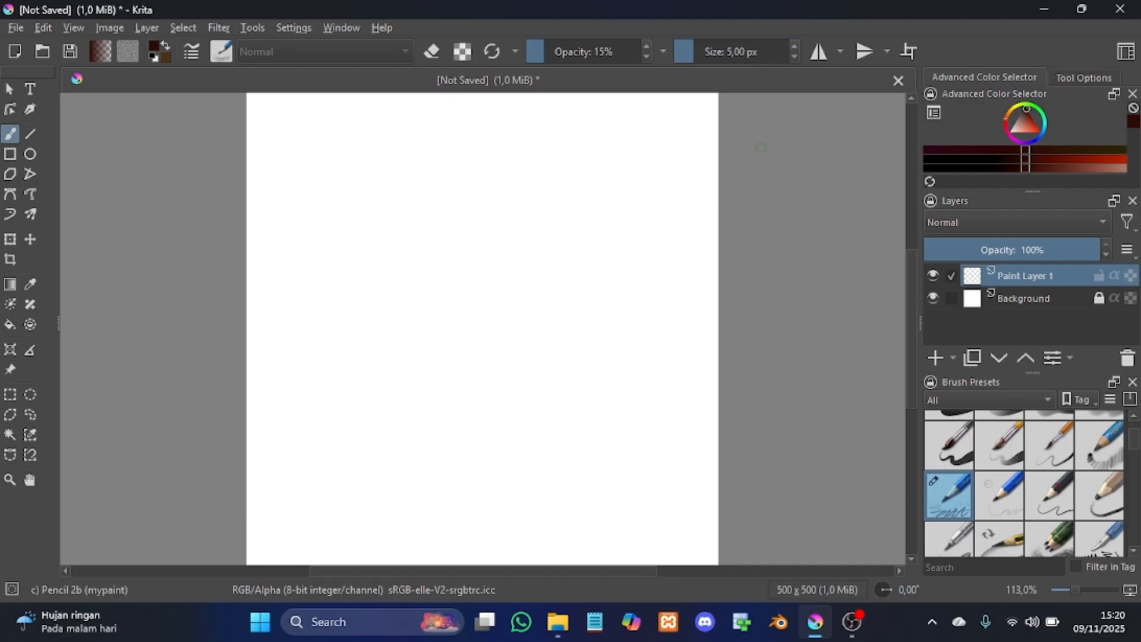
Step: With horizontal mirroring on, draw a leaf about the canvas centre and an apple about an axis moved near the canvas's right edge
left_click(824, 52)
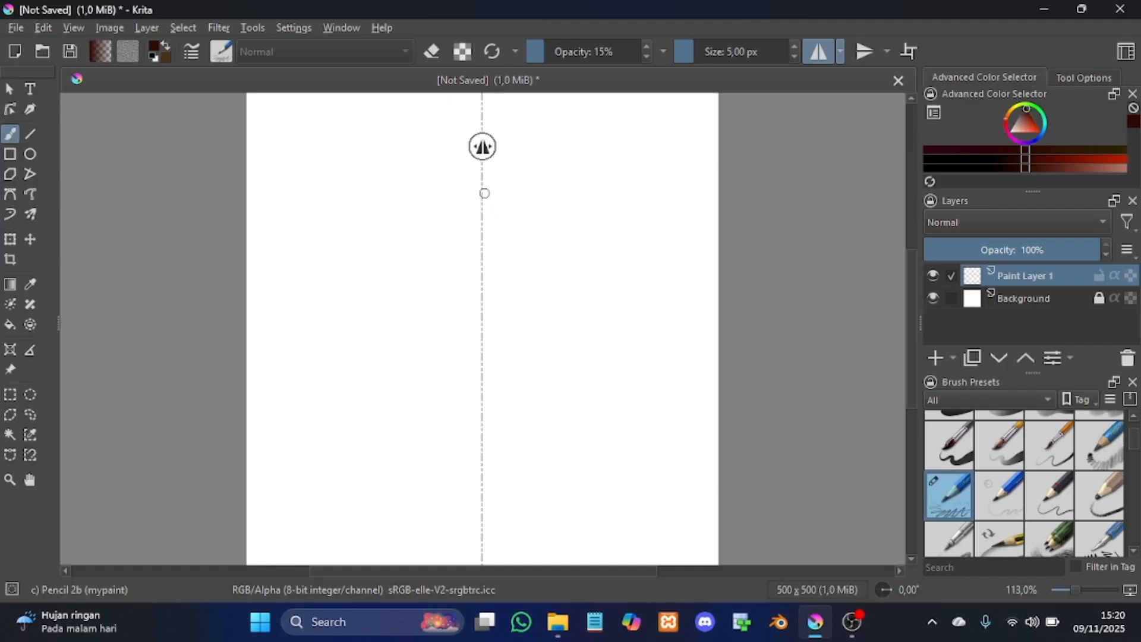
mouse_move(484, 193)
left_mouse_down()
mouse_move(574, 273)
mouse_move(594, 345)
mouse_move(571, 466)
mouse_move(510, 565)
left_mouse_up()
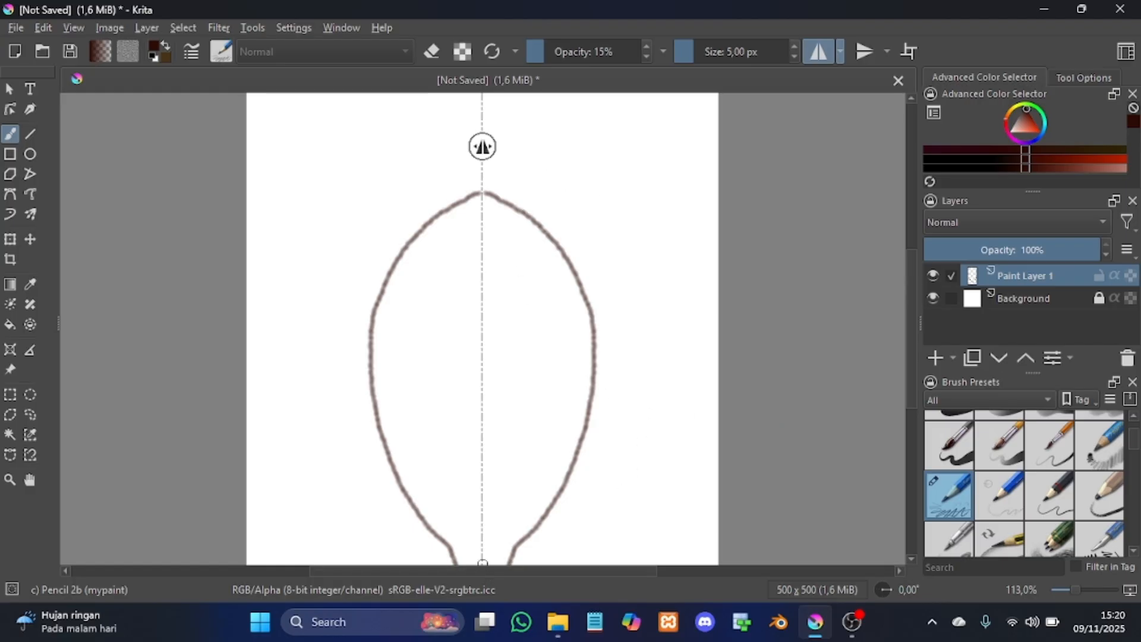
mouse_move(482, 562)
left_mouse_down()
mouse_move(468, 379)
mouse_move(483, 199)
left_mouse_up()
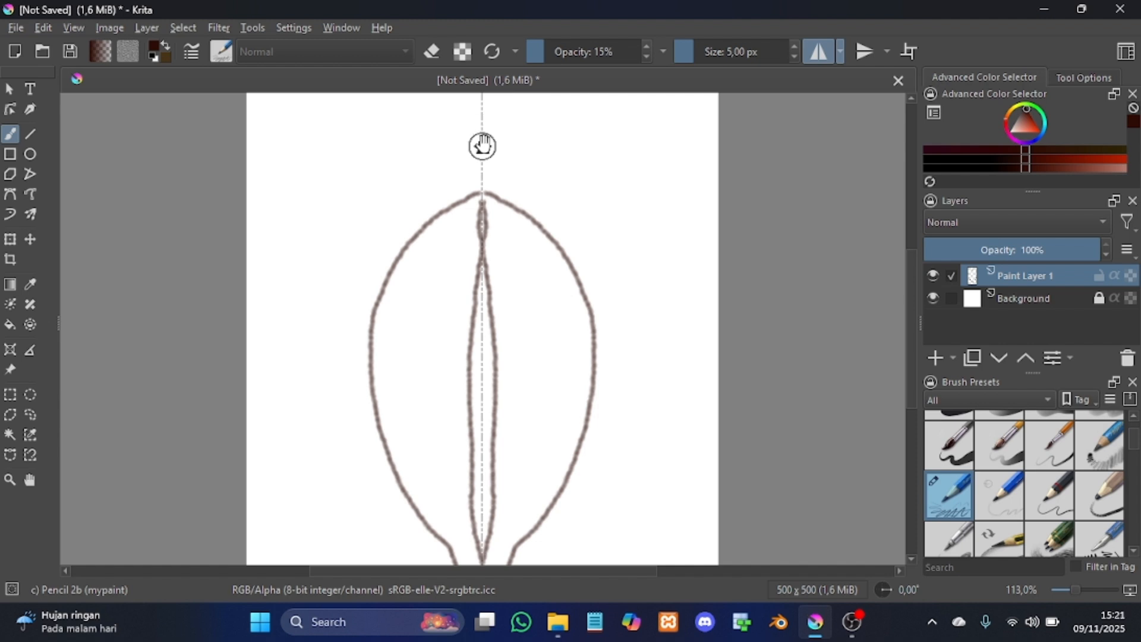
left_click_drag(483, 146, 648, 158)
mouse_move(646, 219)
left_mouse_down()
mouse_move(583, 200)
mouse_move(577, 154)
mouse_move(607, 128)
mouse_move(652, 138)
mouse_move(649, 94)
left_mouse_up()
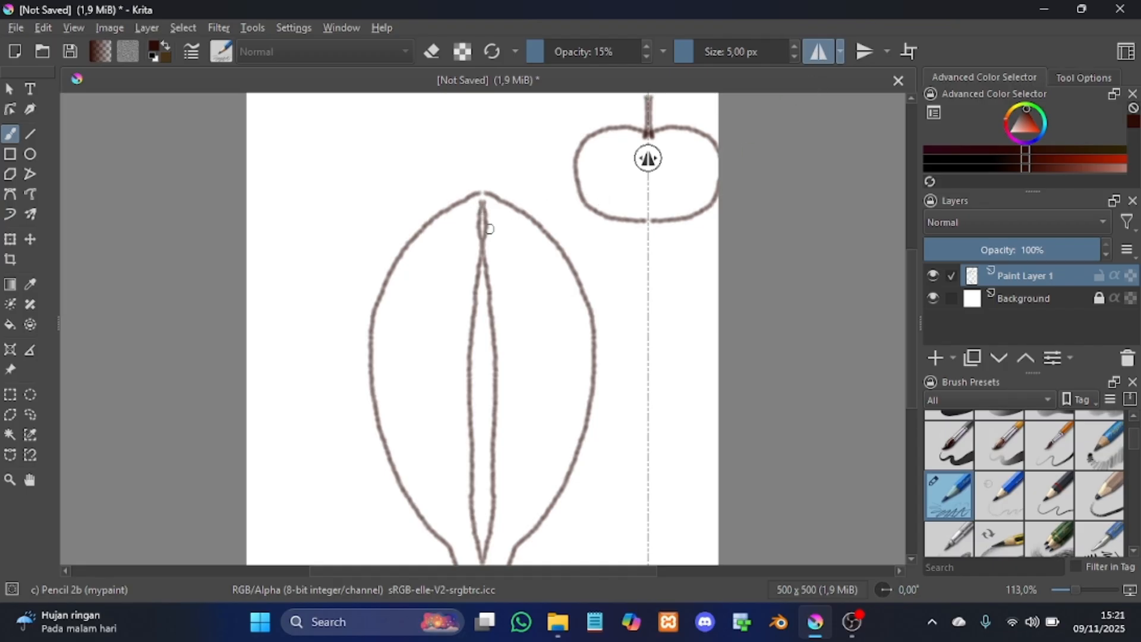
Step: Shift the leaf and apple drawing to the left with the Transform tool
left_click(10, 239)
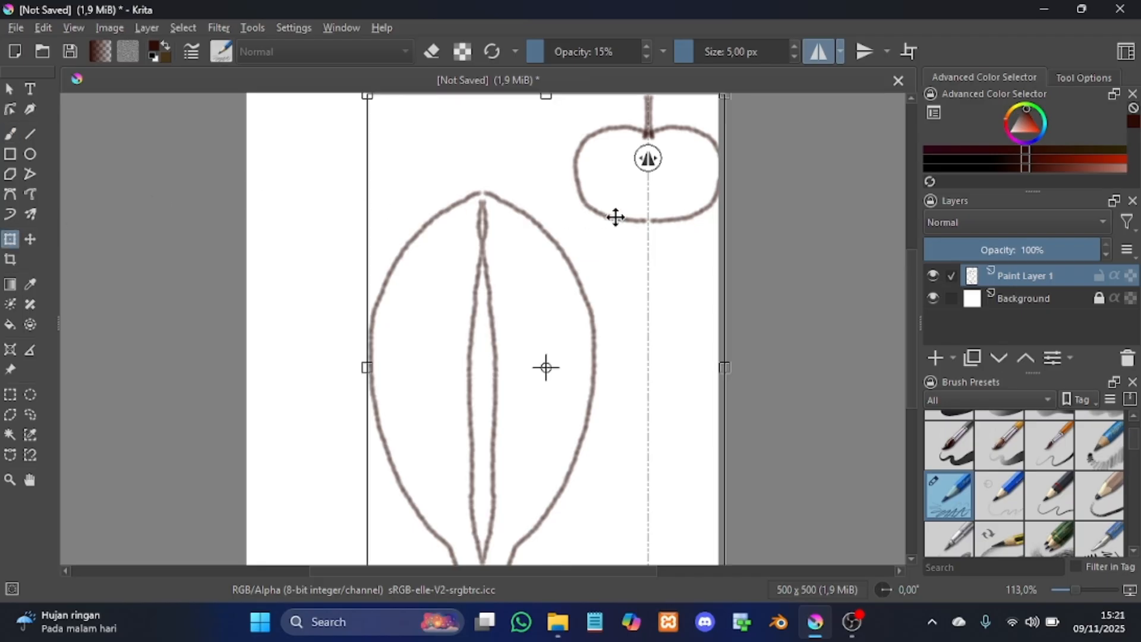
left_click_drag(659, 188, 552, 189)
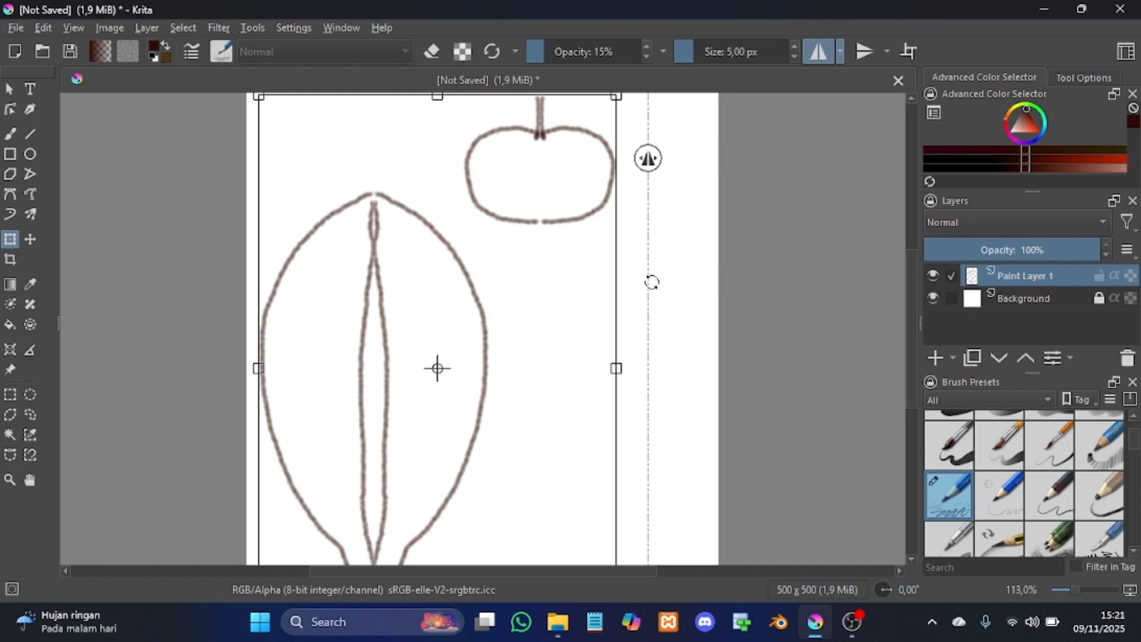
Step: Undo the transform and all the mirrored drawings, and turn off horizontal mirroring
key("ctrl+z")
key("ctrl+z")
key("ctrl+z")
key("ctrl+z")
key("ctrl+z")
key("ctrl+z")
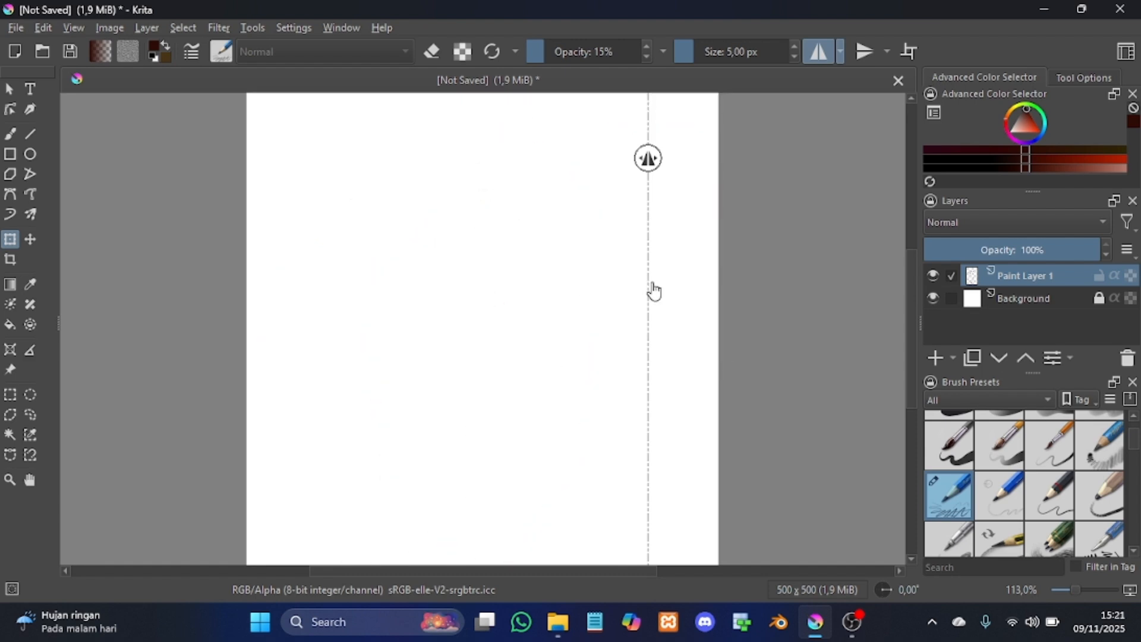
left_click(823, 59)
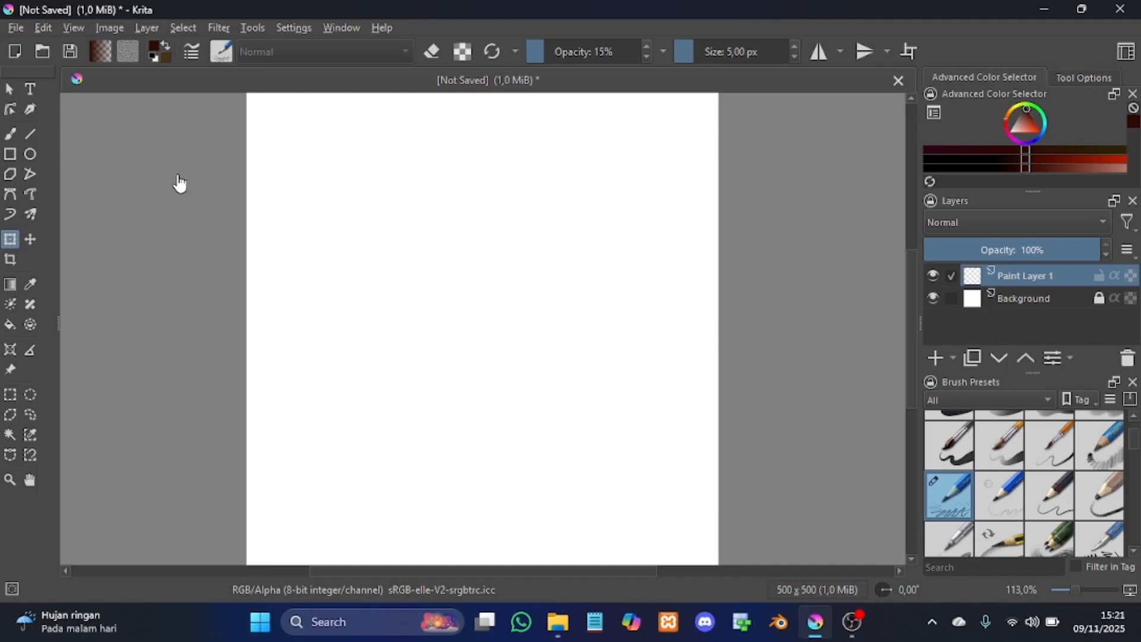
Step: Draw a circle about half the canvas width near the middle of the canvas with the Ellipse tool
left_click(31, 155)
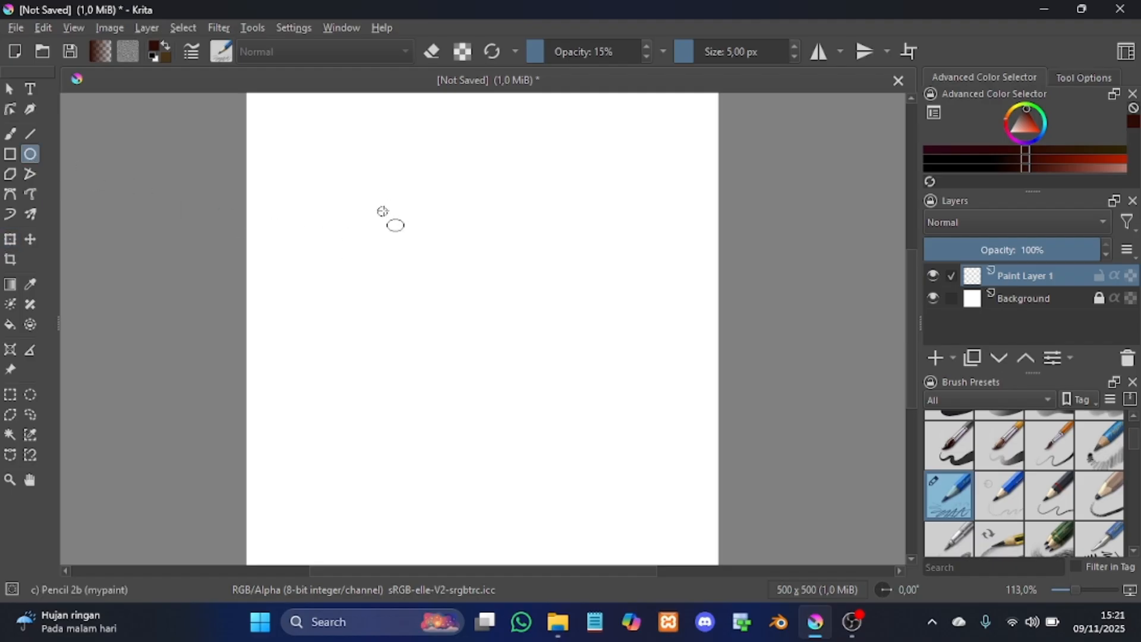
mouse_move(390, 204)
left_mouse_down()
mouse_move(601, 394)
mouse_move(618, 437)
left_mouse_up()
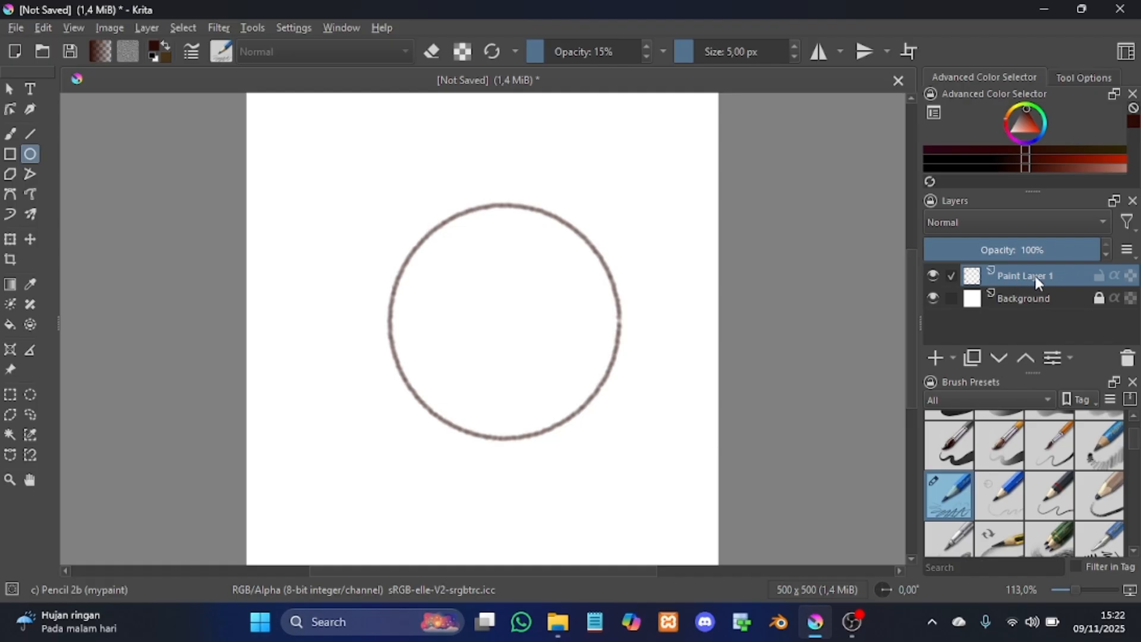
Step: Rename Paint Layer 1 as sketsa
mouse_move(1035, 276)
double_click(1032, 275)
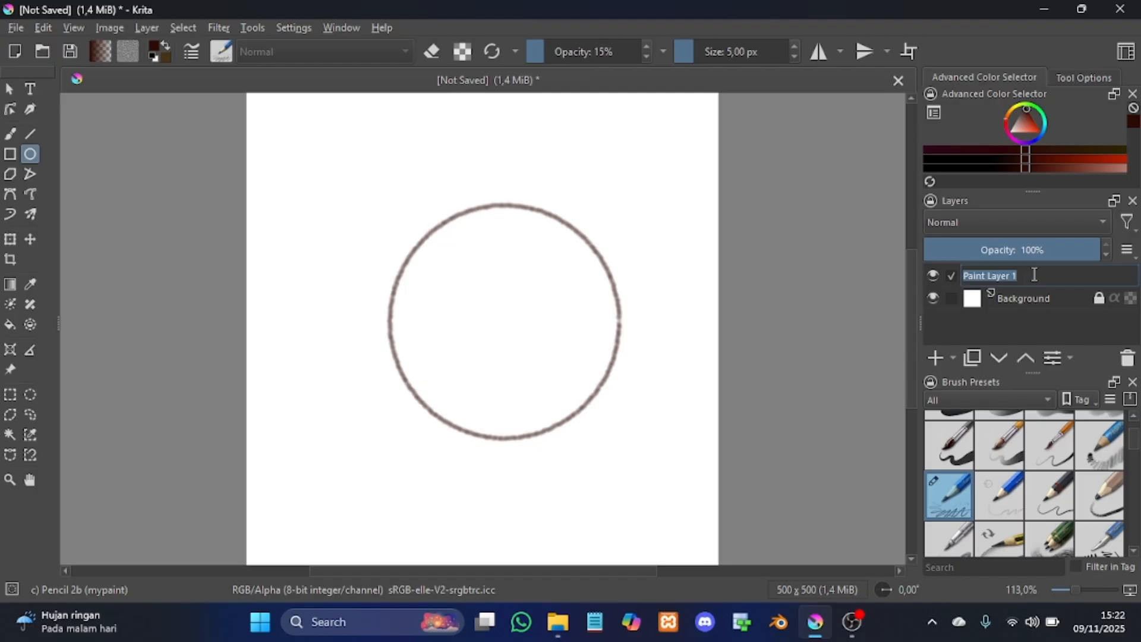
type("sketsa")
key("Return")
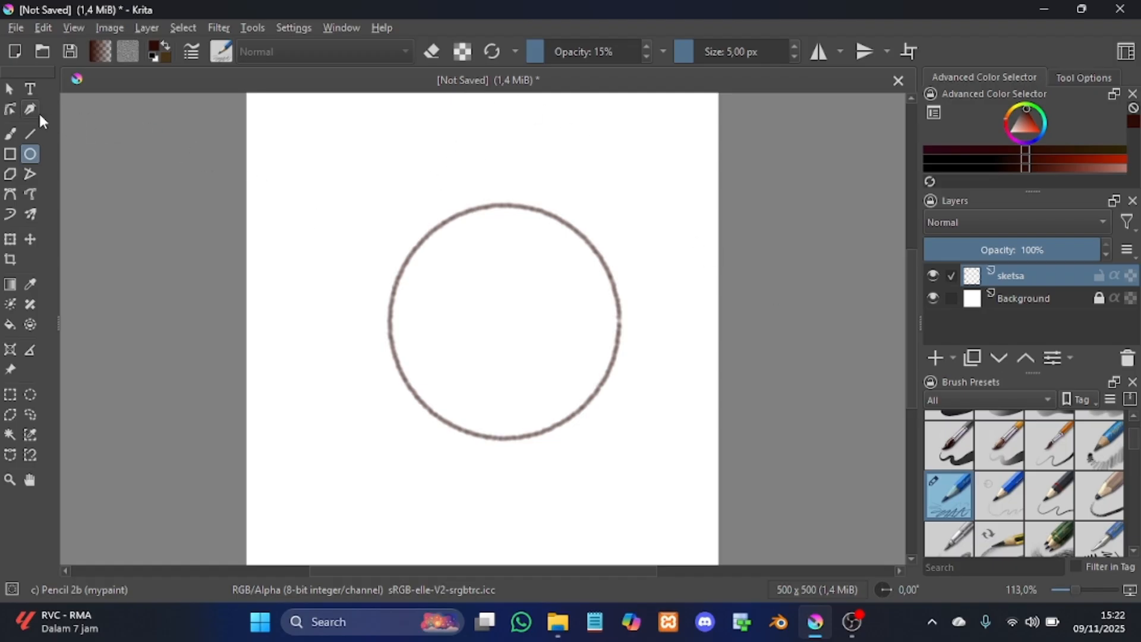
Step: Sketch a stem with a leaf on top of the circle and two legs with feet beneath it, using the freehand brush
left_click(9, 194)
left_click(27, 134)
left_click(5, 135)
mouse_move(503, 203)
left_mouse_down()
mouse_move(513, 127)
mouse_move(531, 129)
mouse_move(522, 202)
mouse_move(555, 160)
mouse_move(628, 193)
mouse_move(547, 214)
mouse_move(522, 205)
left_mouse_up()
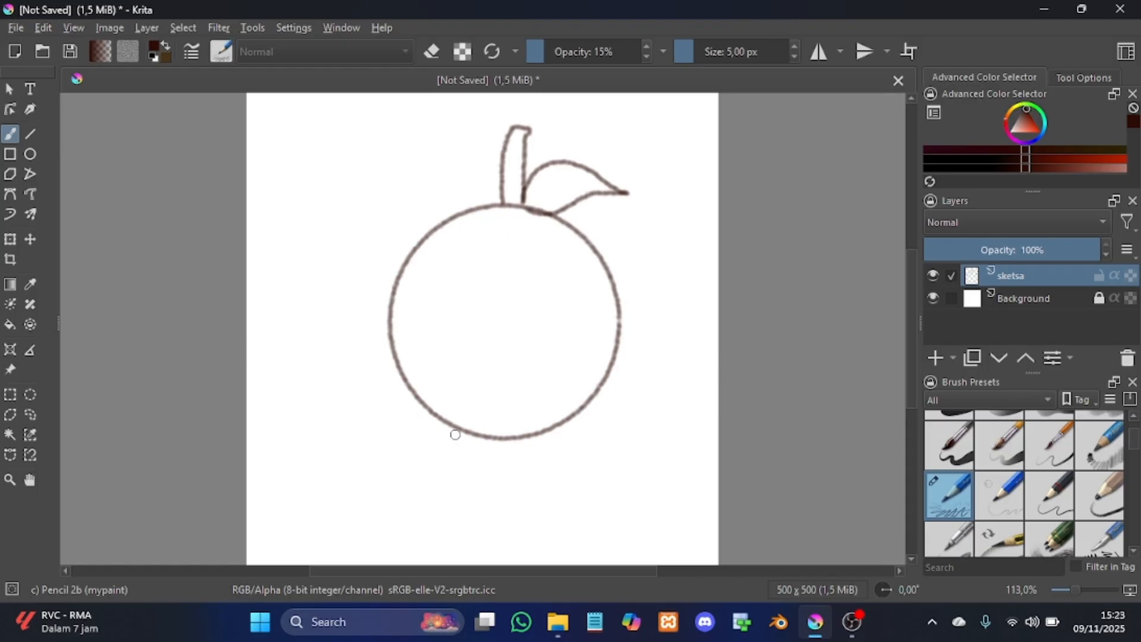
mouse_move(455, 435)
left_mouse_down()
mouse_move(464, 480)
mouse_move(429, 492)
mouse_move(426, 505)
mouse_move(495, 494)
mouse_move(476, 433)
mouse_move(456, 439)
left_mouse_up()
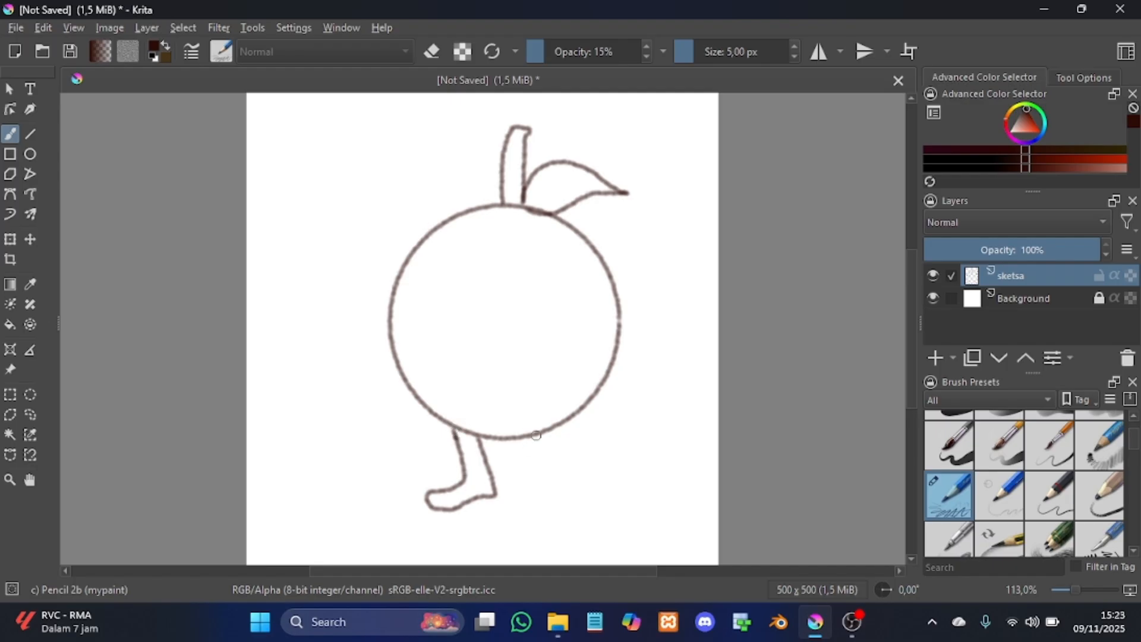
mouse_move(537, 434)
left_mouse_down()
mouse_move(546, 495)
mouse_move(509, 514)
mouse_move(536, 524)
mouse_move(578, 505)
mouse_move(583, 489)
mouse_move(556, 426)
left_mouse_up()
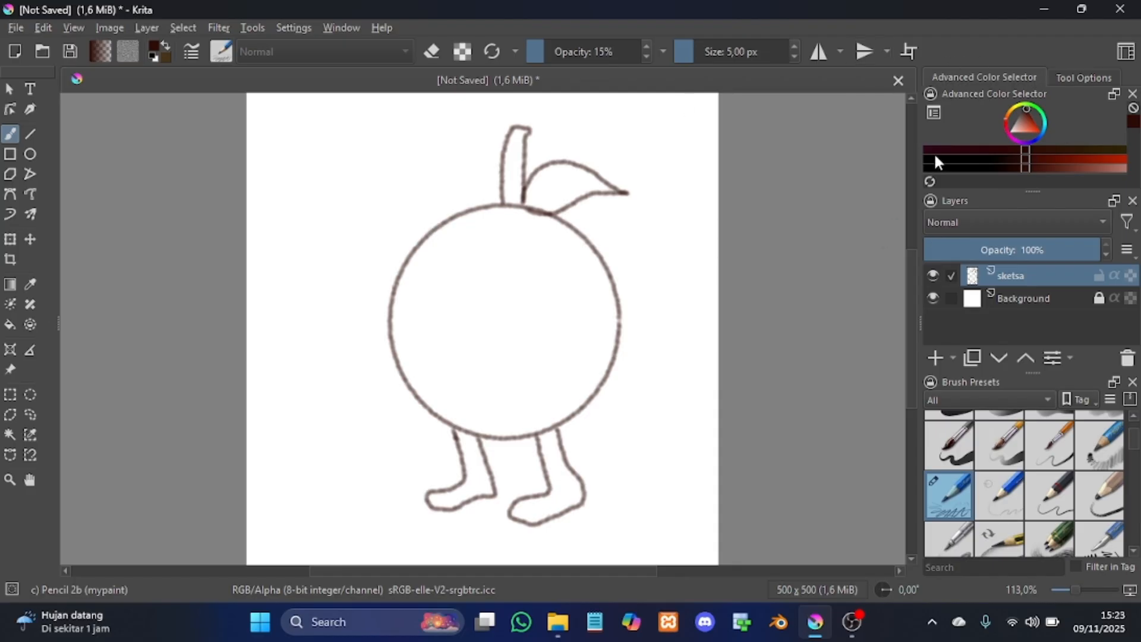
Step: Add a new paint layer above sketsa and name it Badan
left_click(934, 359)
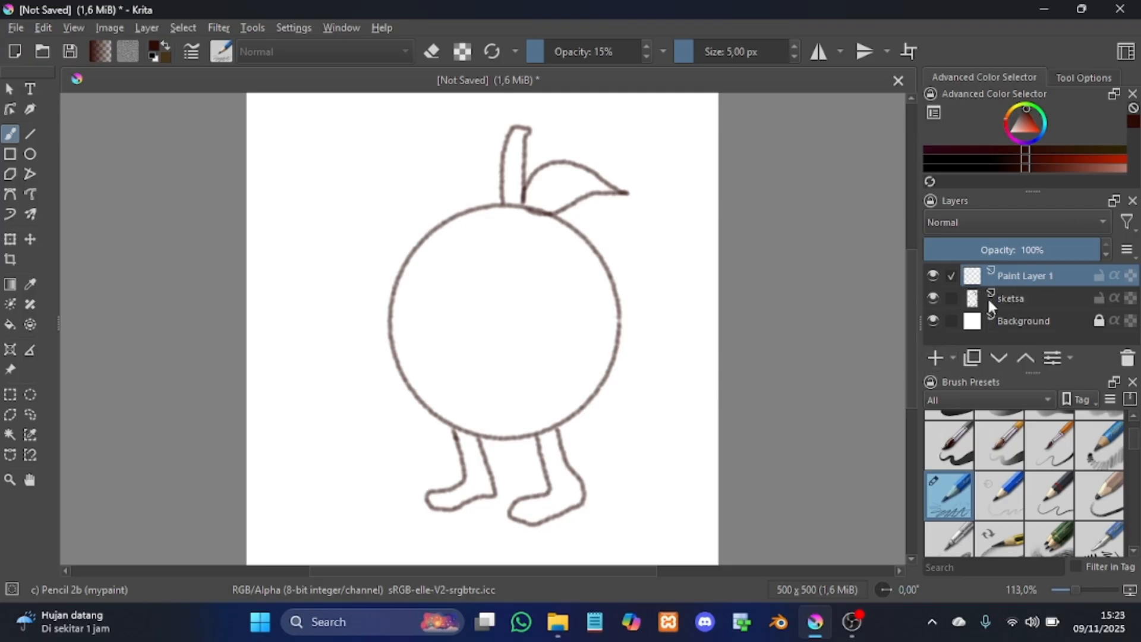
double_click(1024, 274)
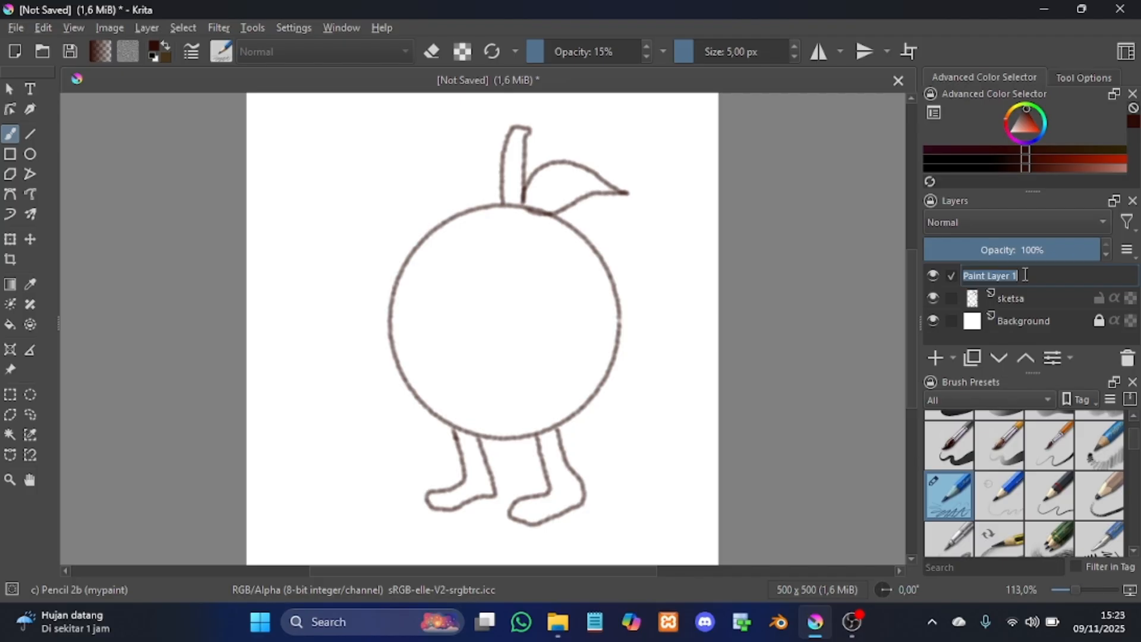
type("Badan")
key("Return")
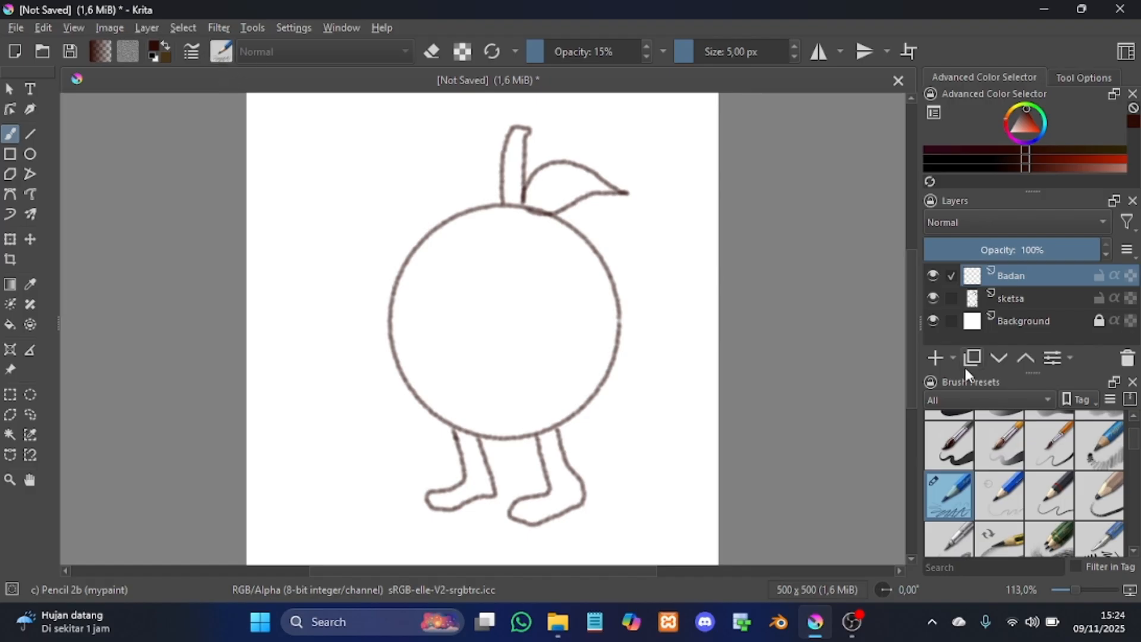
Step: Switch to the Basic-1 brush preset
scroll(1037, 513, "up", 2)
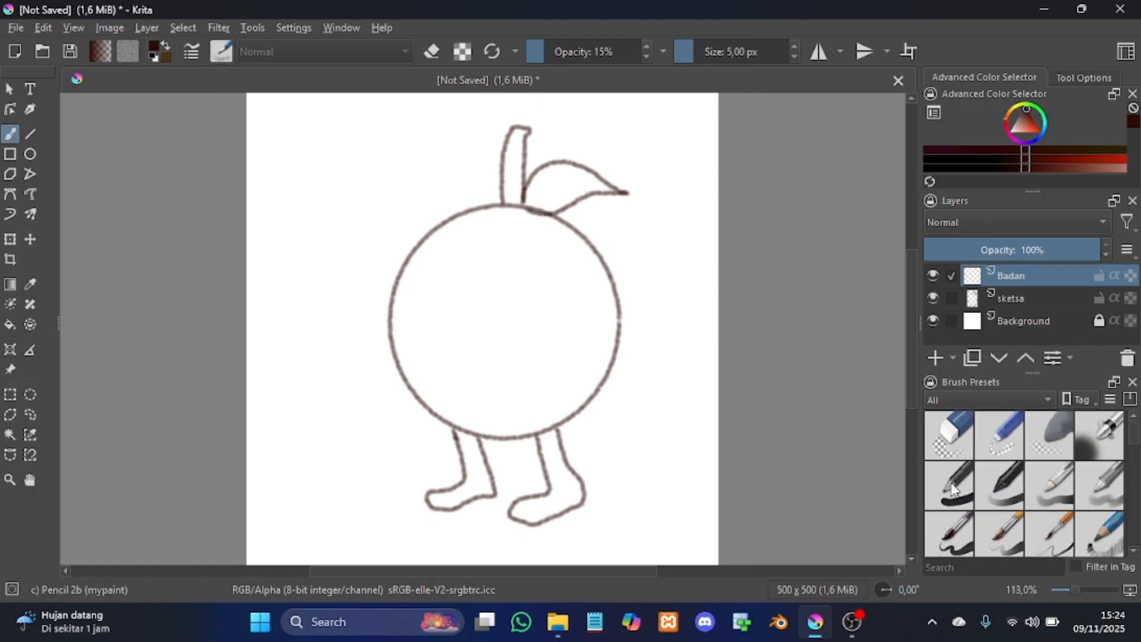
mouse_move(952, 489)
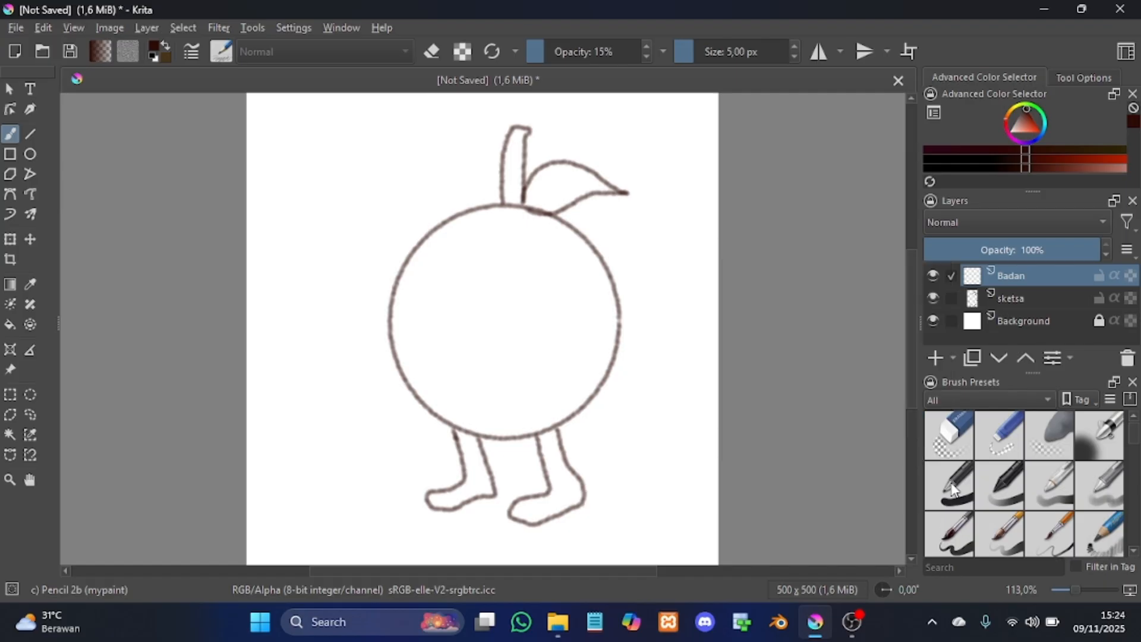
left_click(952, 489)
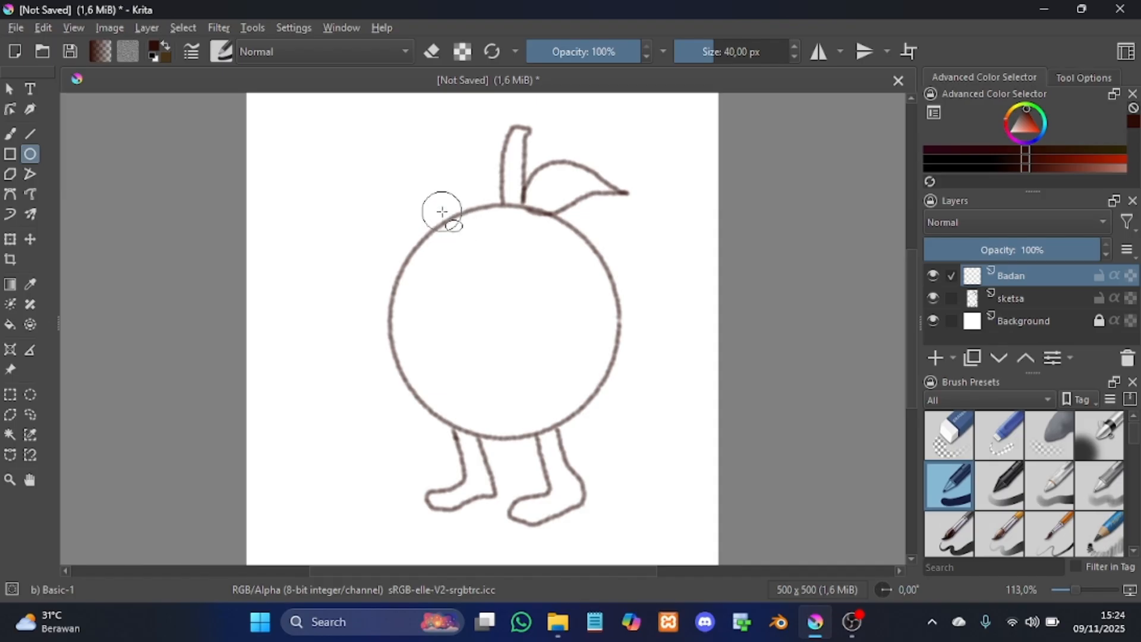
Step: Try an ellipse over the sketched body, undo it, and set the brush size to 5 px
left_click_drag(441, 211, 674, 452)
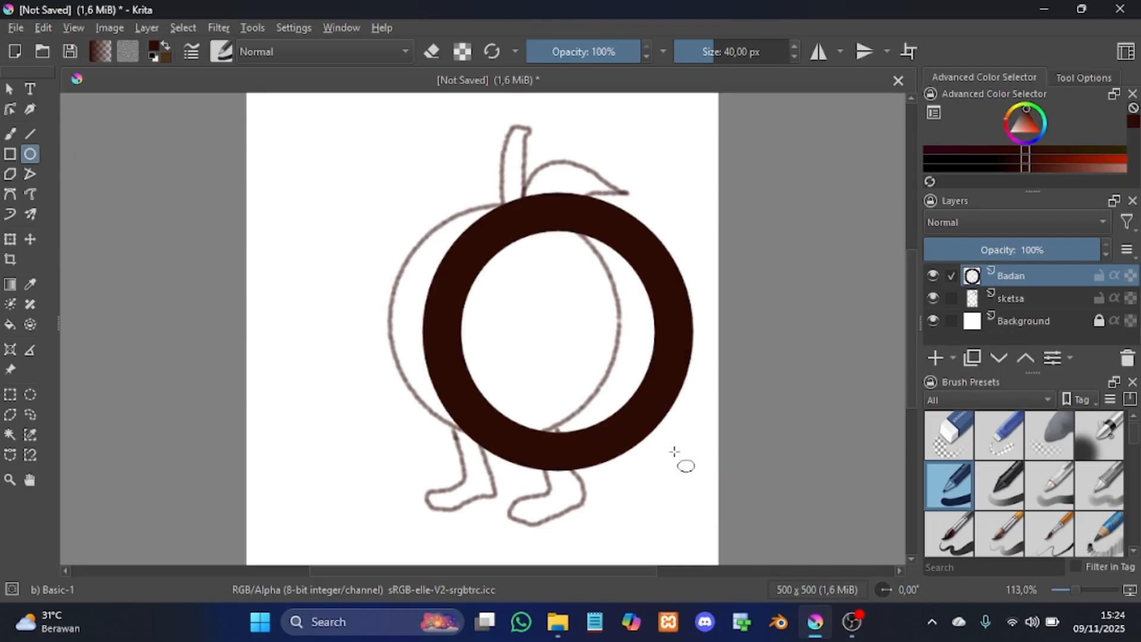
key("ctrl+z")
left_click(732, 53)
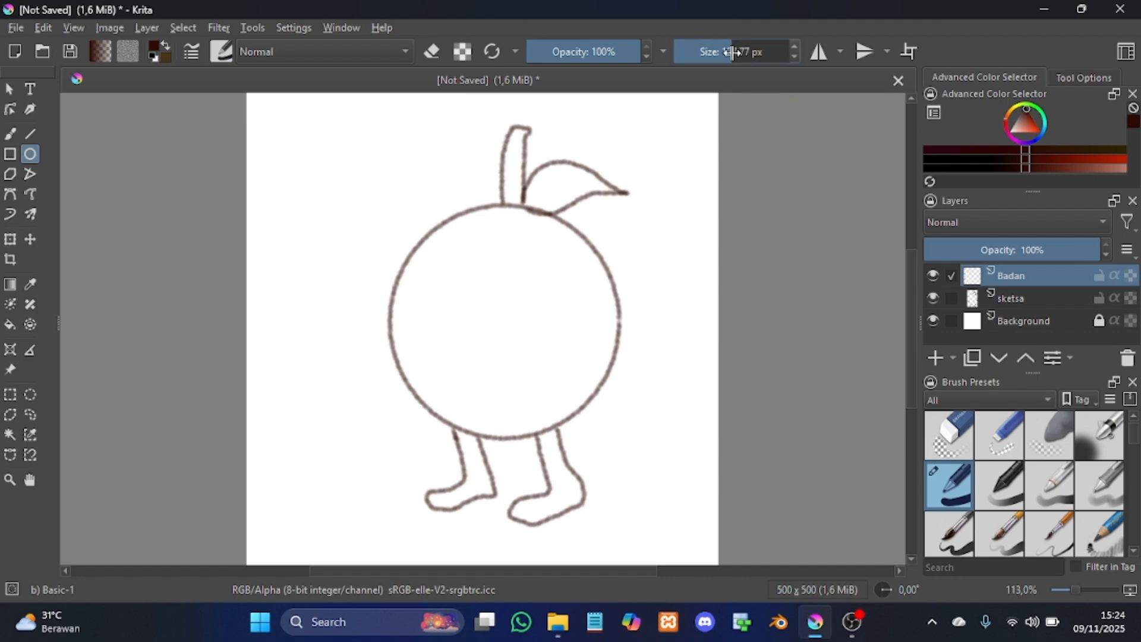
type("5")
key("Return")
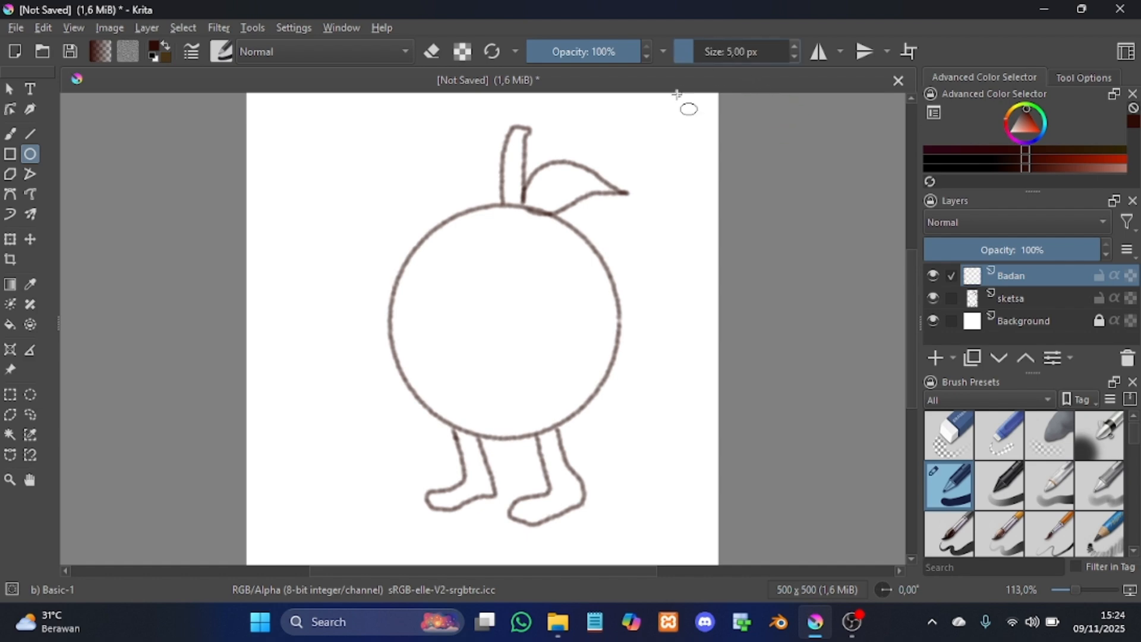
Step: Draw an ellipse about 243 by 257 px on the Badan layer and move it over the sketched circle
left_click_drag(442, 200, 671, 440)
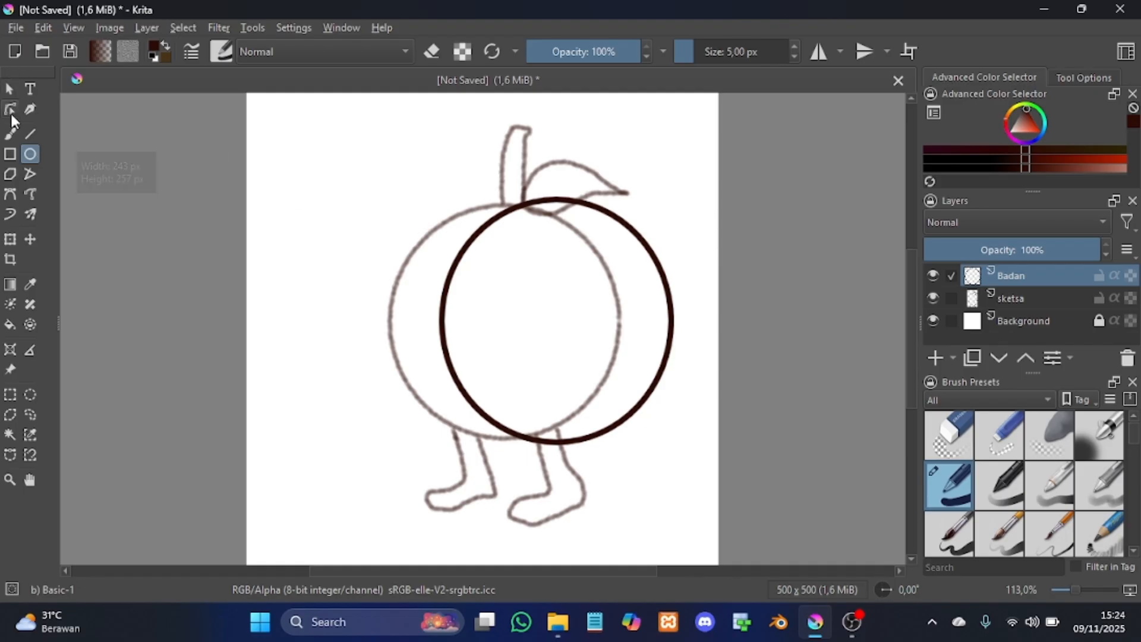
left_click(10, 240)
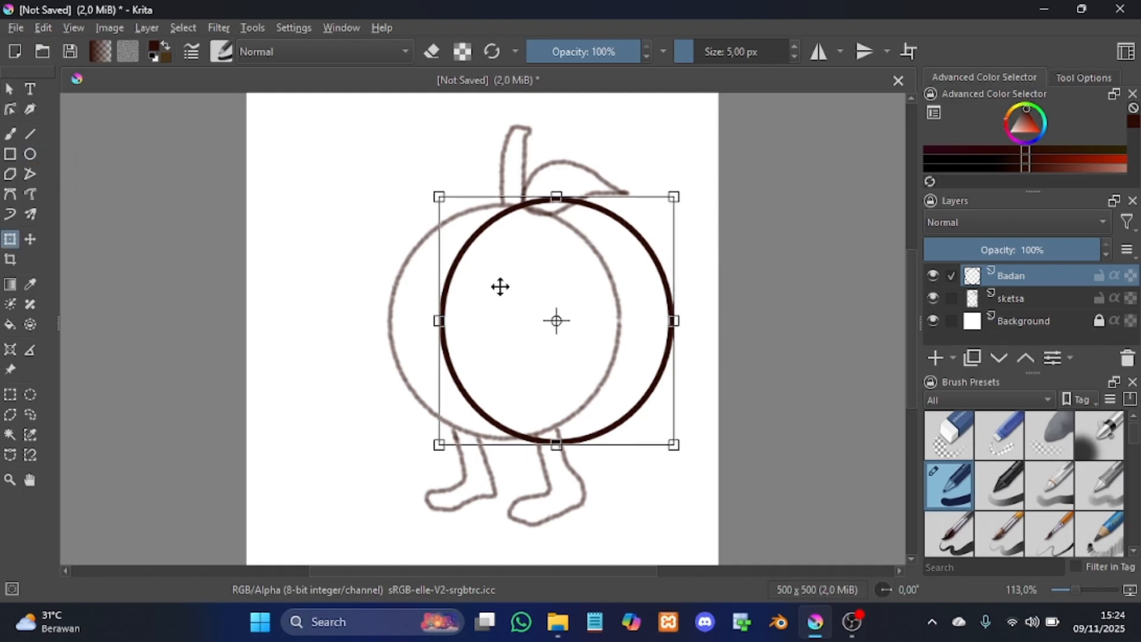
mouse_move(535, 269)
left_mouse_down()
mouse_move(476, 278)
mouse_move(485, 269)
left_mouse_up()
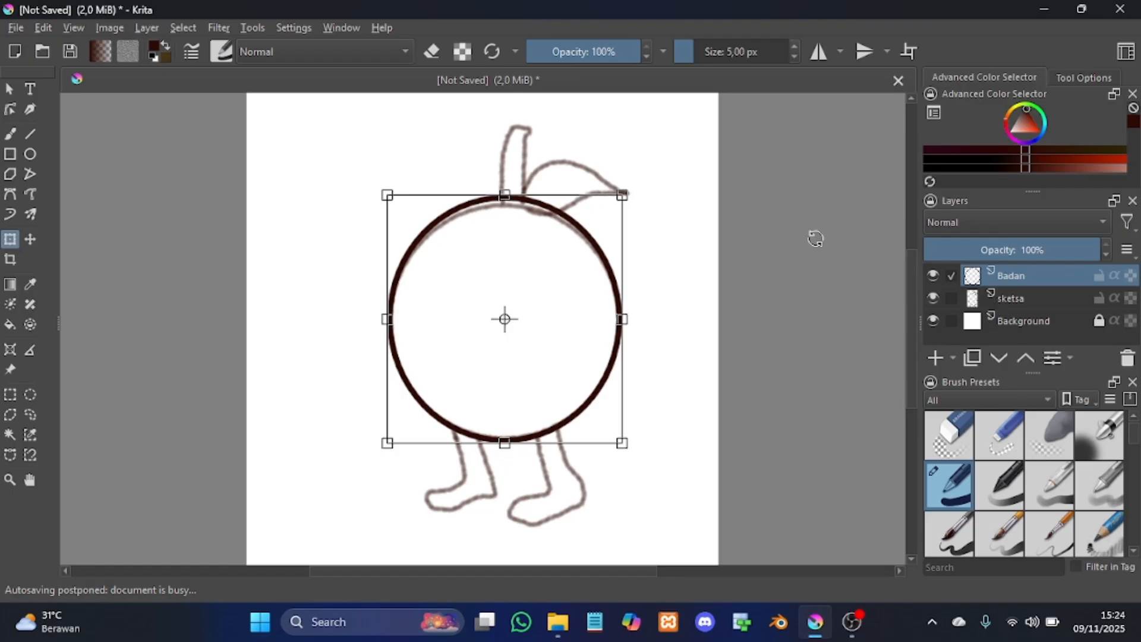
left_click(10, 134)
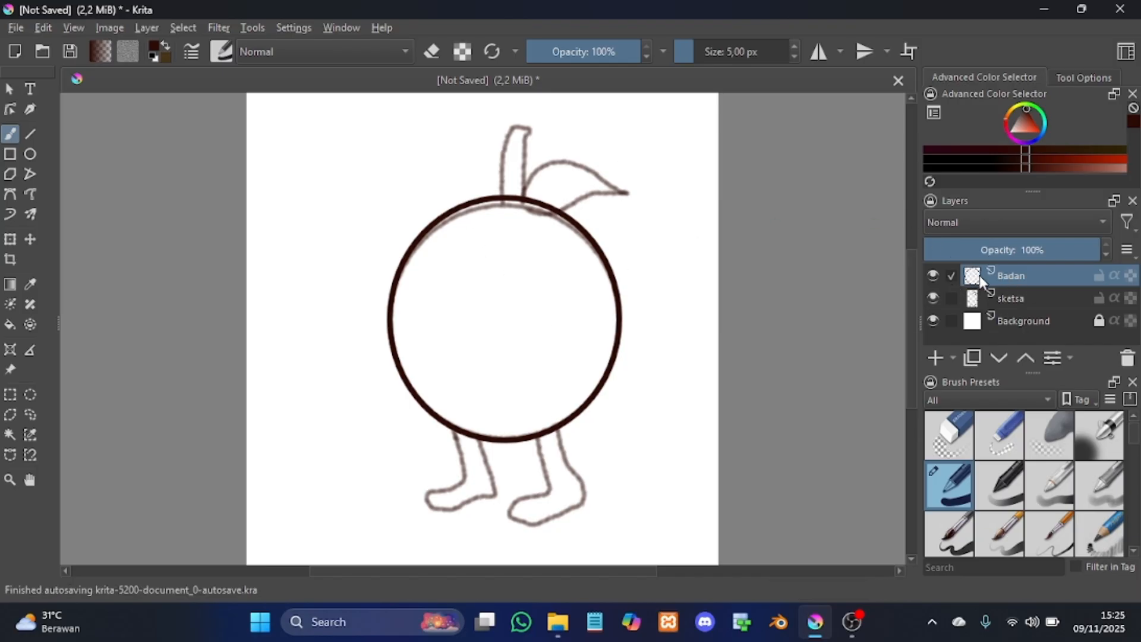
Step: Hide the Badan layer and show it again to compare its outline with the sketch
mouse_move(979, 276)
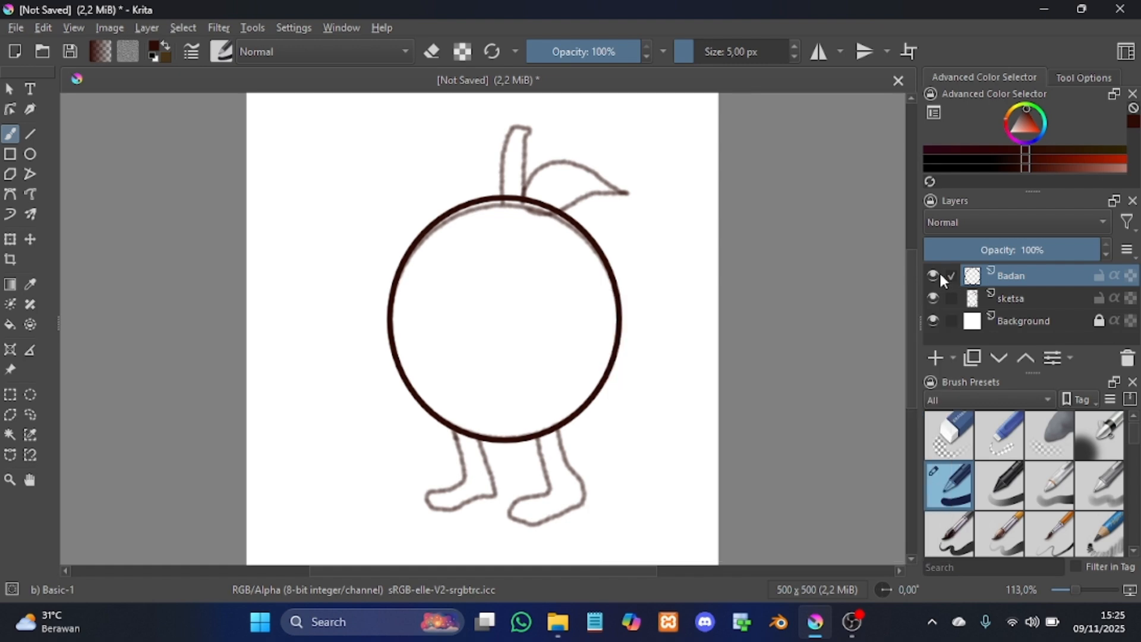
left_click(934, 276)
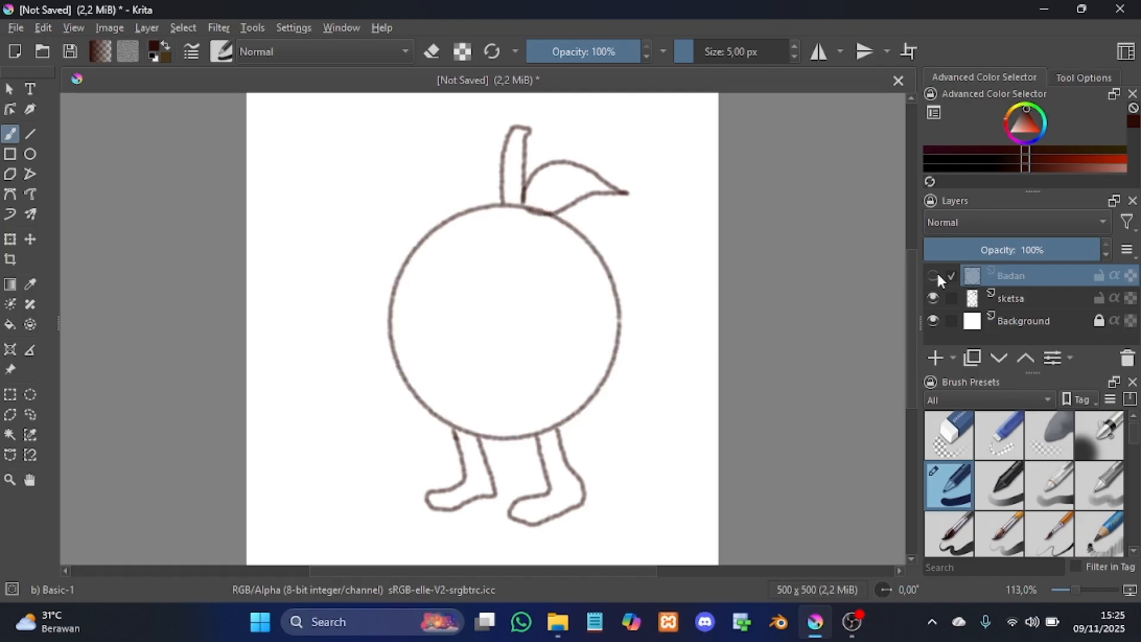
left_click(934, 274)
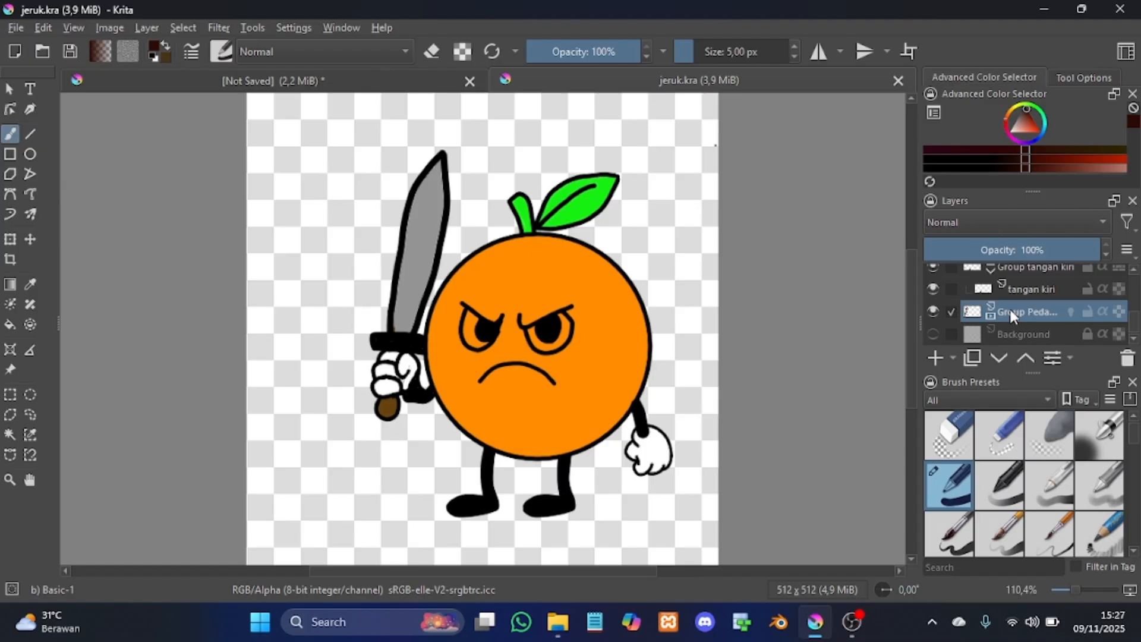
Step: In jeruk.kra, hide the grup muka, grup daun Merged and grup tangan kan layers and show them again to inspect each part
scroll(1009, 307, "up", 5)
left_click(931, 273)
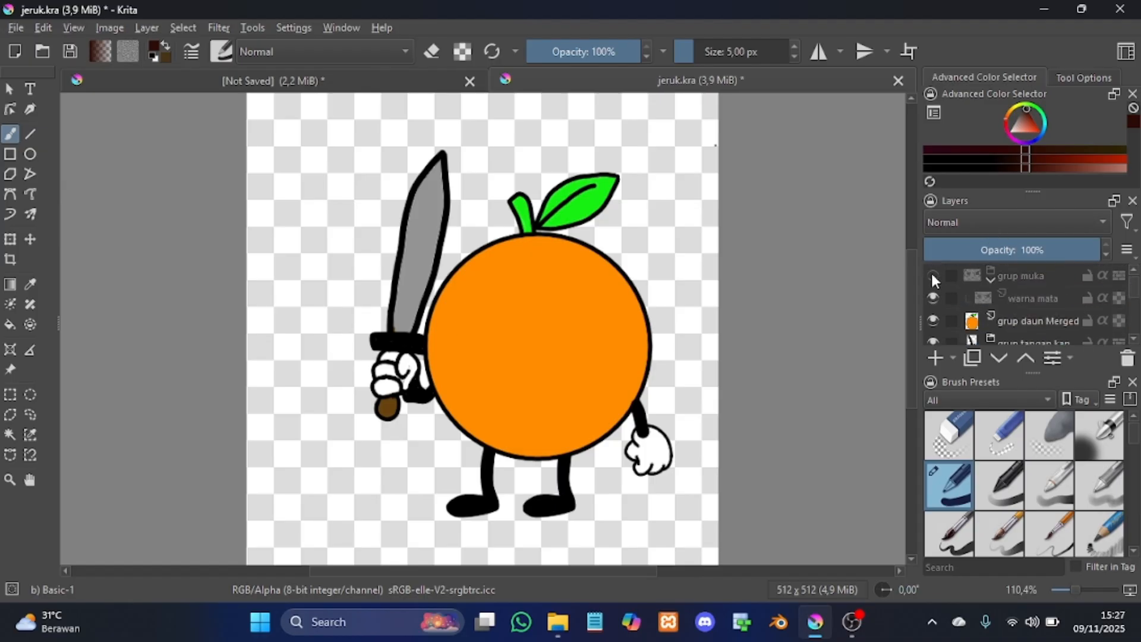
left_click(932, 320)
scroll(931, 318, "down", 1)
left_click(933, 312)
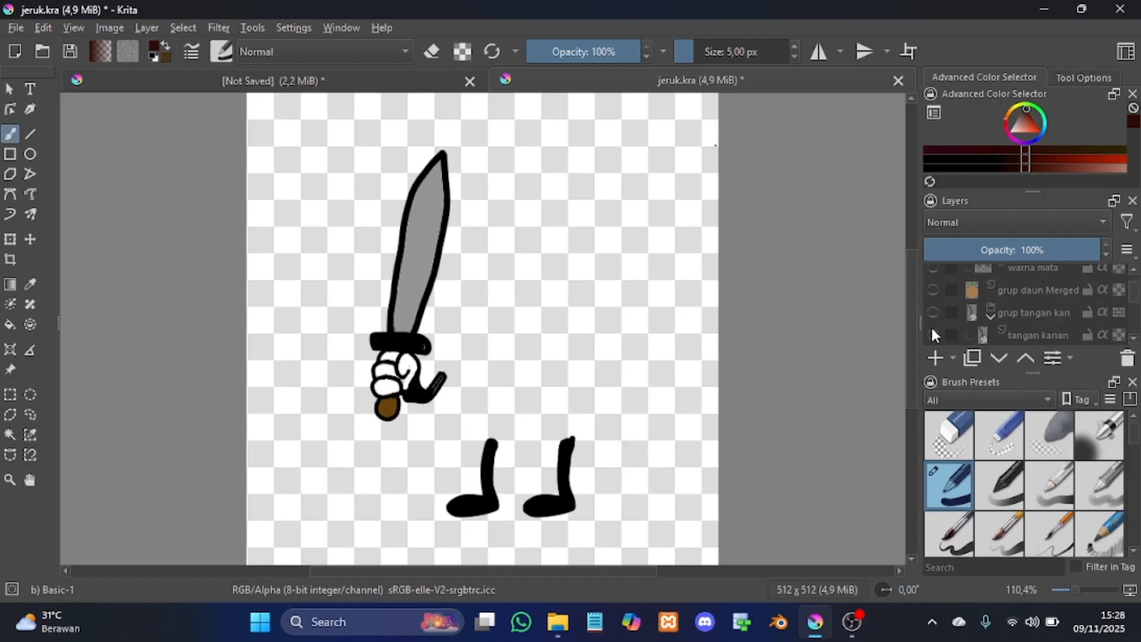
left_click(930, 312)
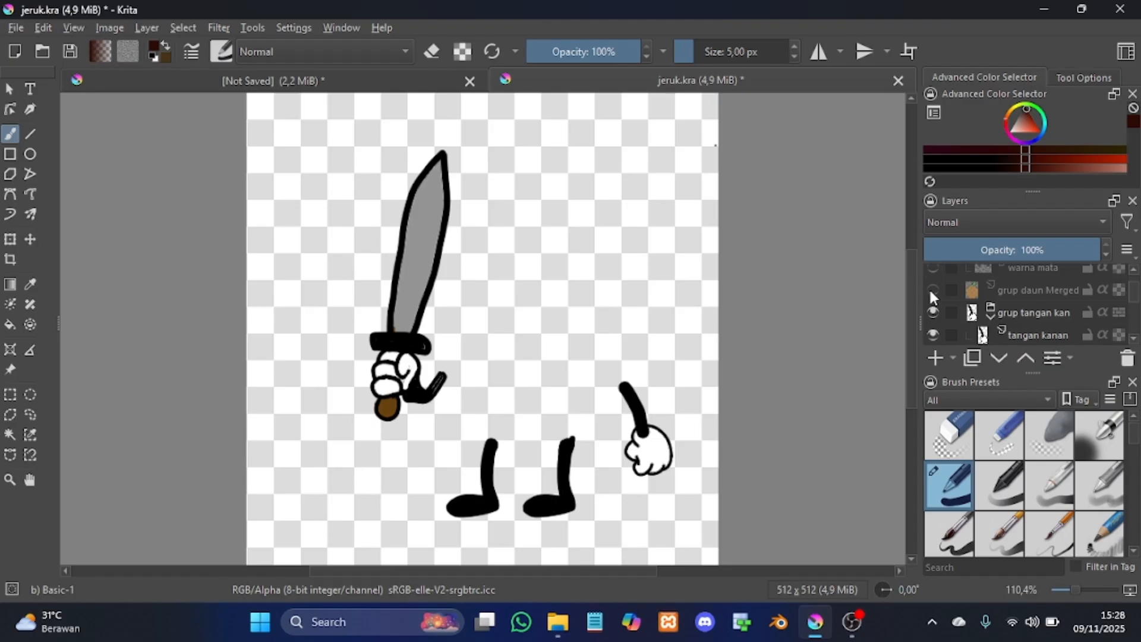
left_click(931, 289)
scroll(932, 268, "up", 1)
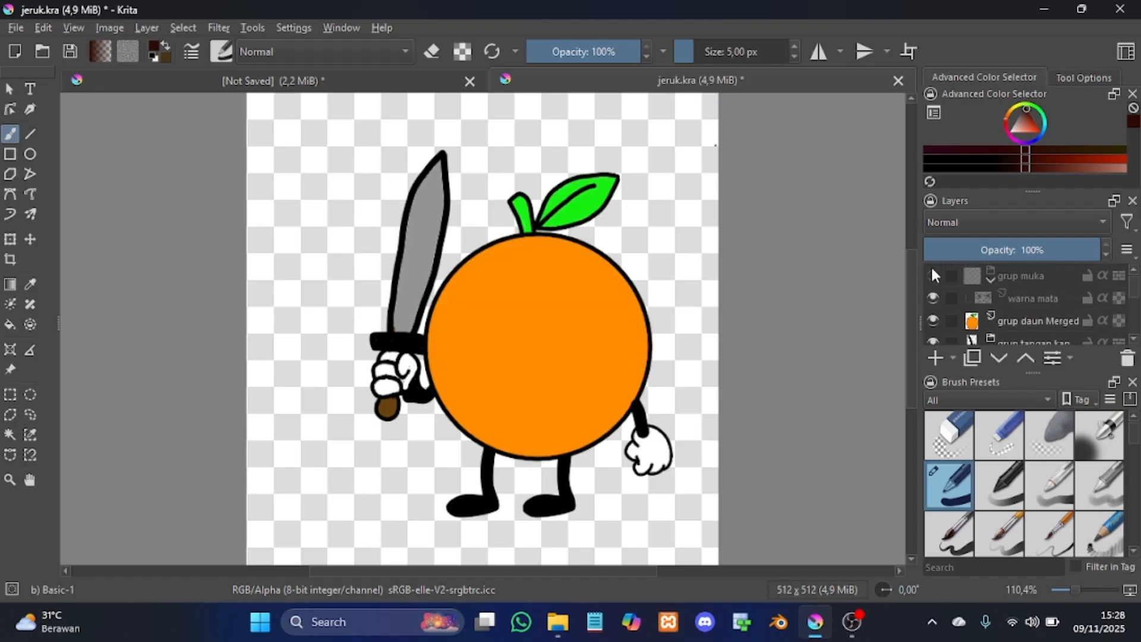
left_click(932, 273)
Step: Show the Background layer of jeruk.kra and hide it again to compare white and transparent backgrounds
scroll(979, 306, "down", 3)
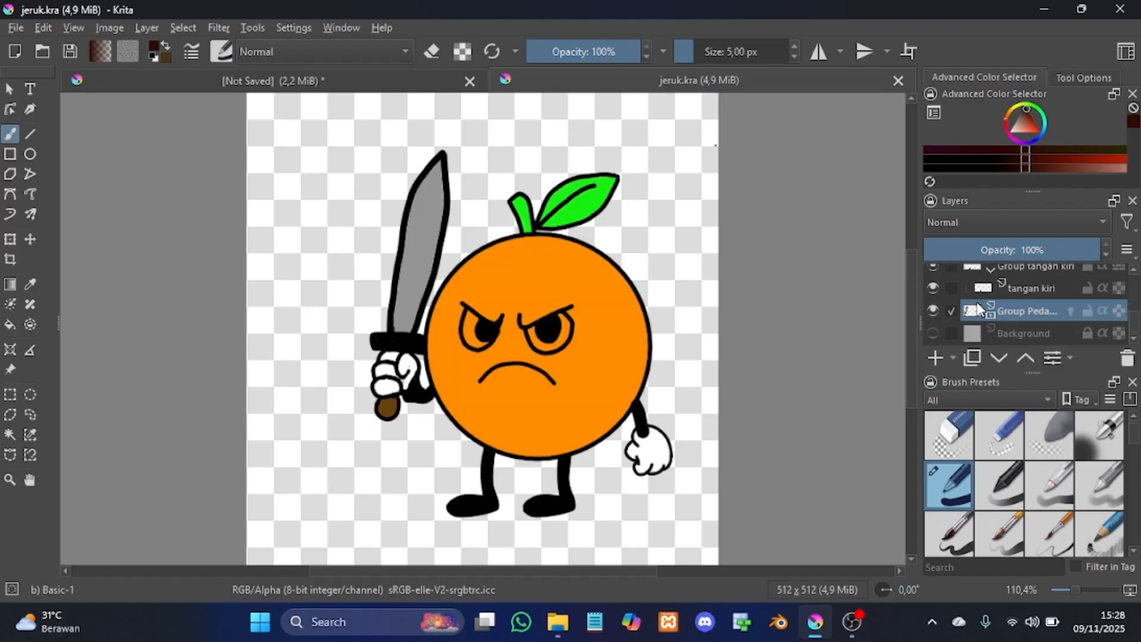
left_click(932, 332)
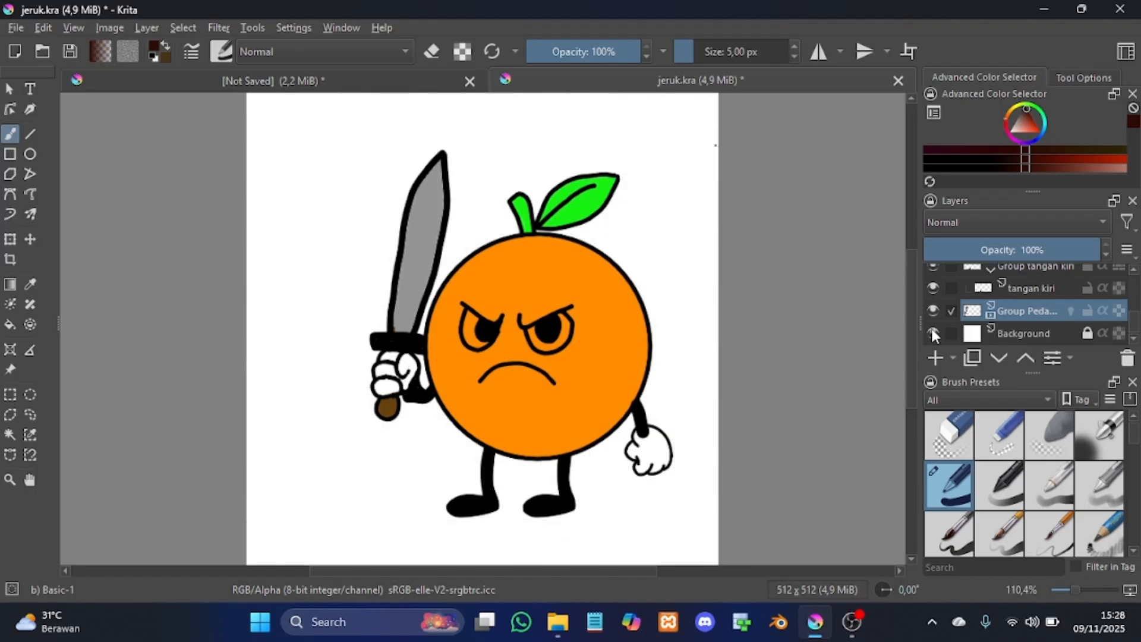
left_click(932, 332)
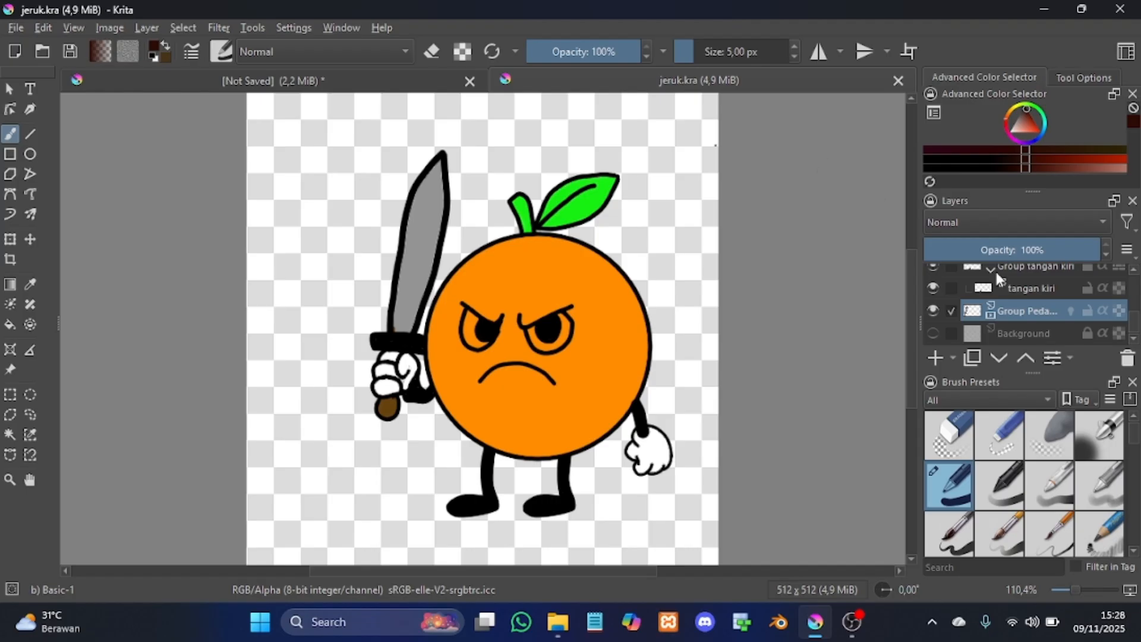
Step: Widen and heighten the Layers docker to display more of the layer list at once
scroll(987, 291, "up", 5)
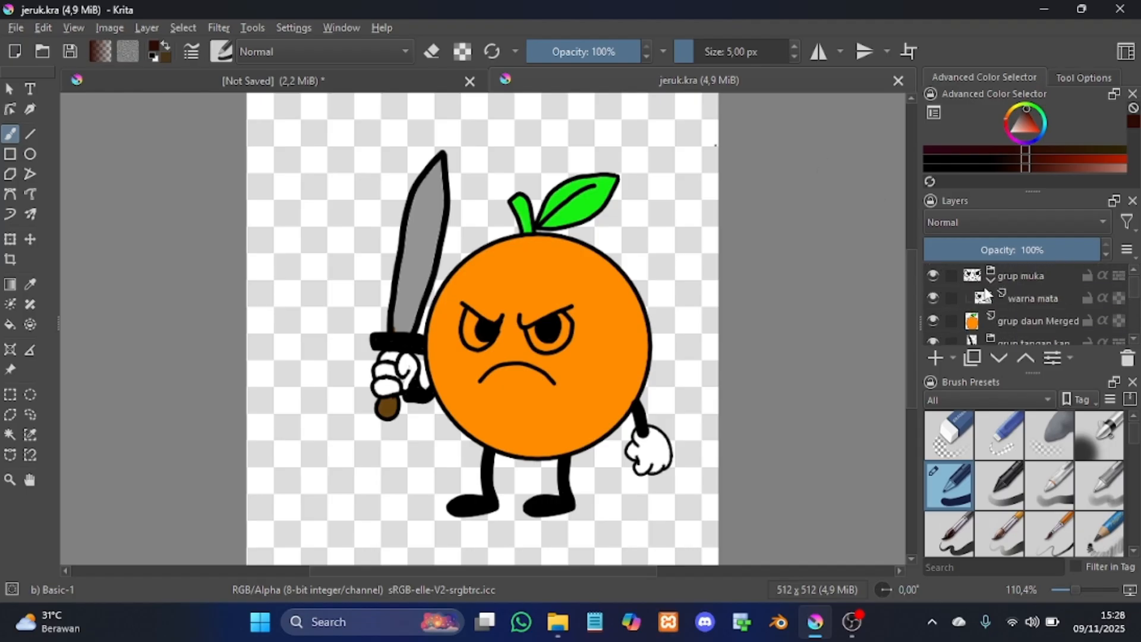
scroll(987, 297, "down", 1)
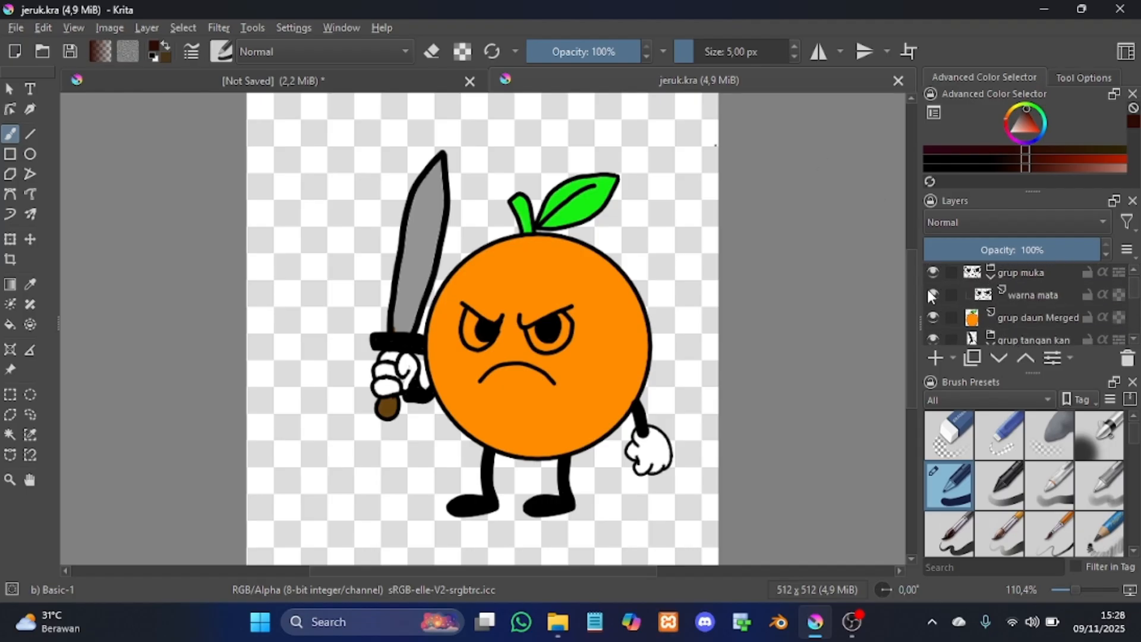
left_click_drag(921, 273, 833, 281)
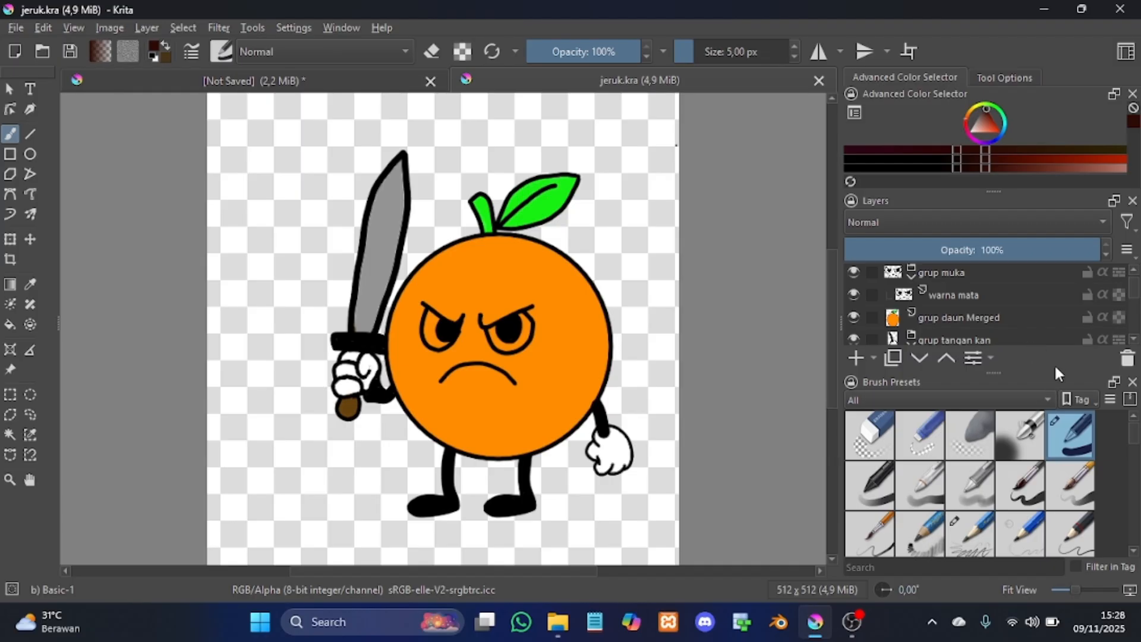
mouse_move(1056, 372)
left_mouse_down()
mouse_move(1083, 473)
mouse_move(1084, 533)
left_mouse_up()
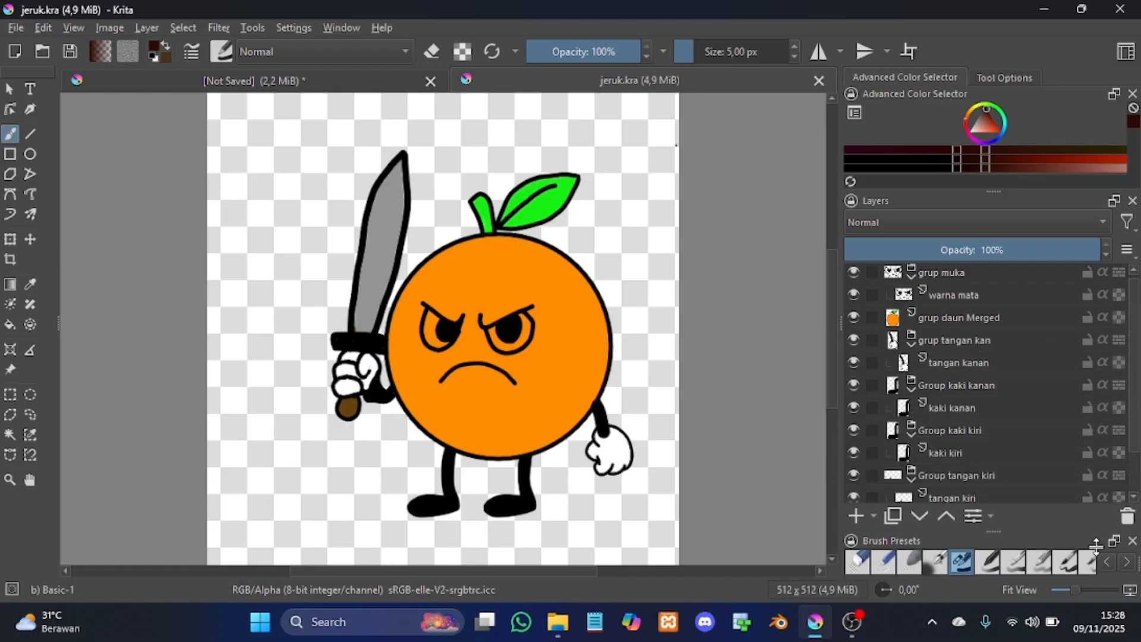
scroll(1065, 382, "down", 1)
scroll(1066, 382, "up", 1)
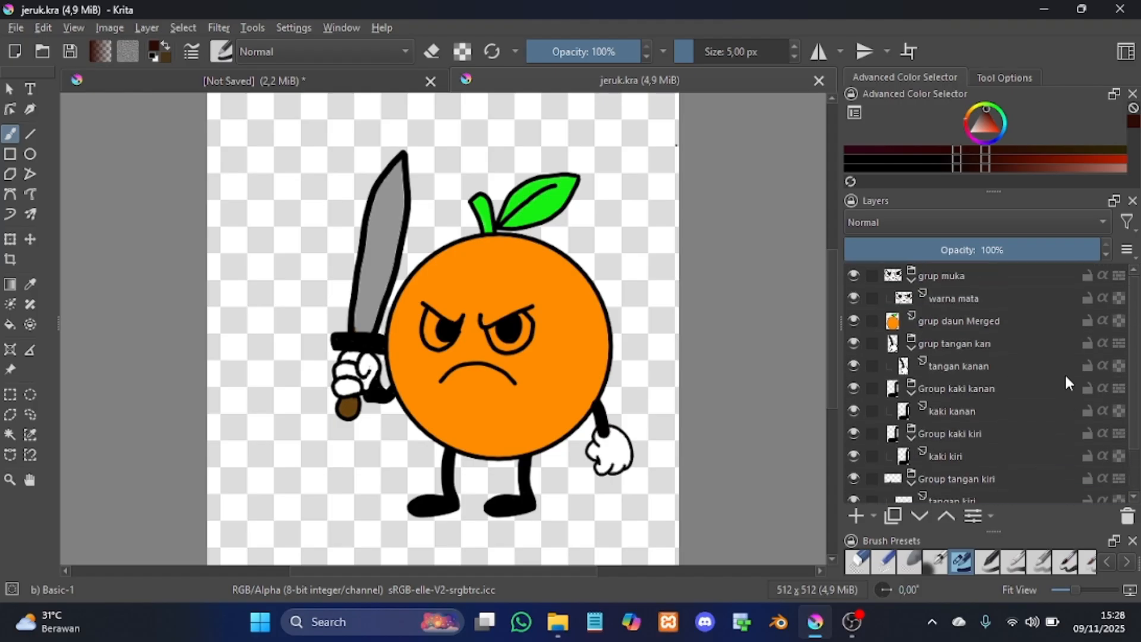
Step: Select the grup daun Merged layer, toggle its visibility off and on, and review the remaining layers in the list
left_click(979, 321)
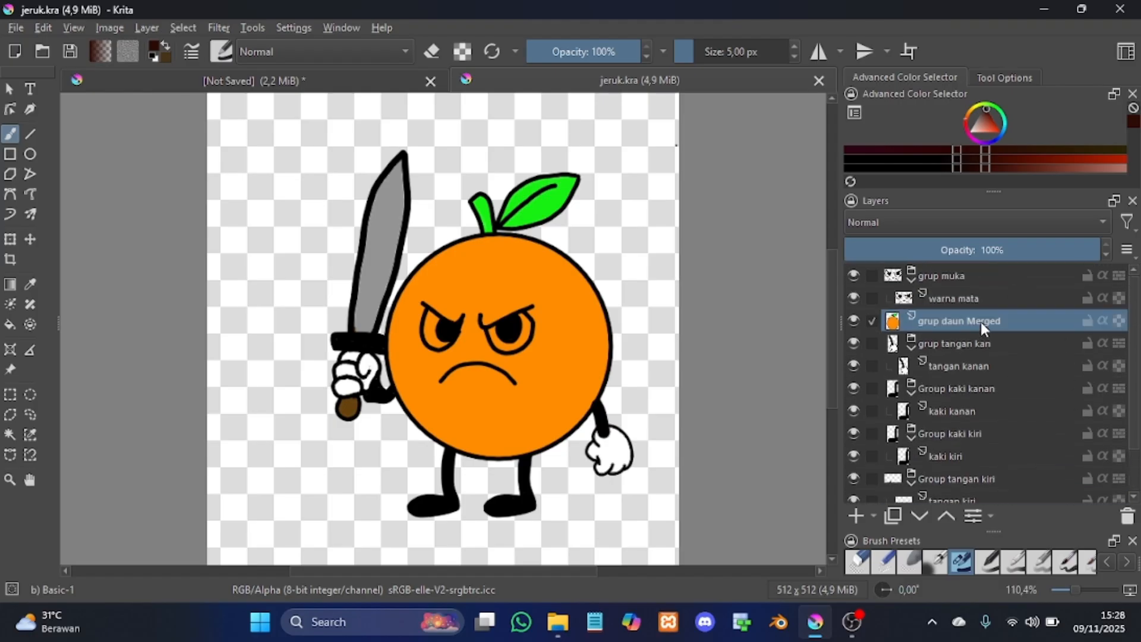
left_click(852, 320)
left_click(852, 320)
scroll(931, 329, "down", 1)
scroll(932, 338, "up", 1)
scroll(960, 343, "down", 3)
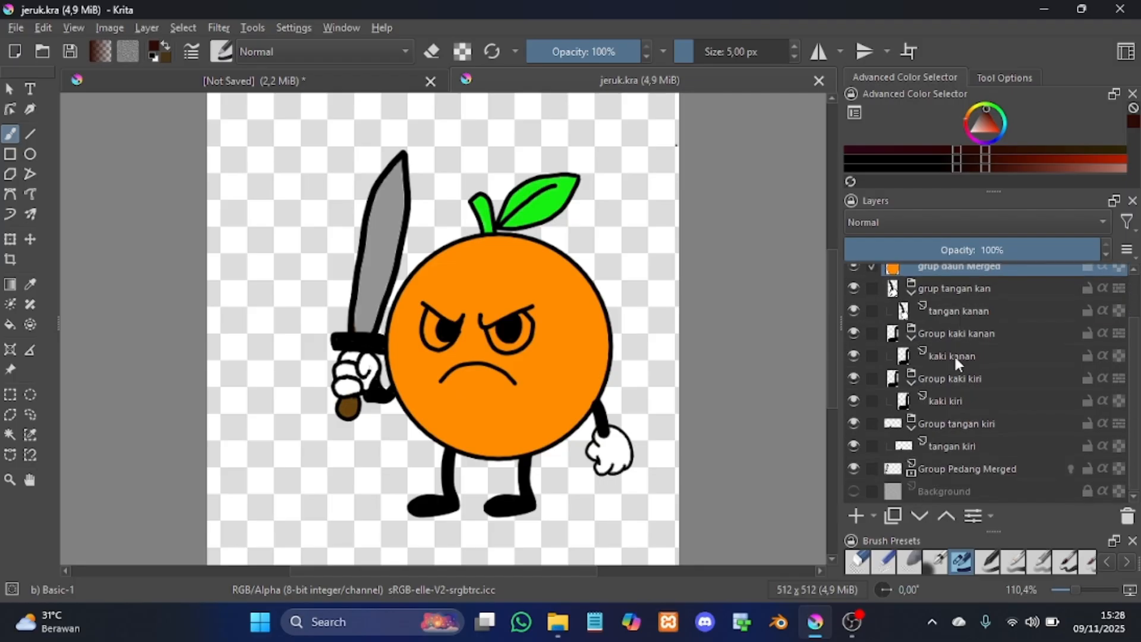
scroll(938, 374, "up", 3)
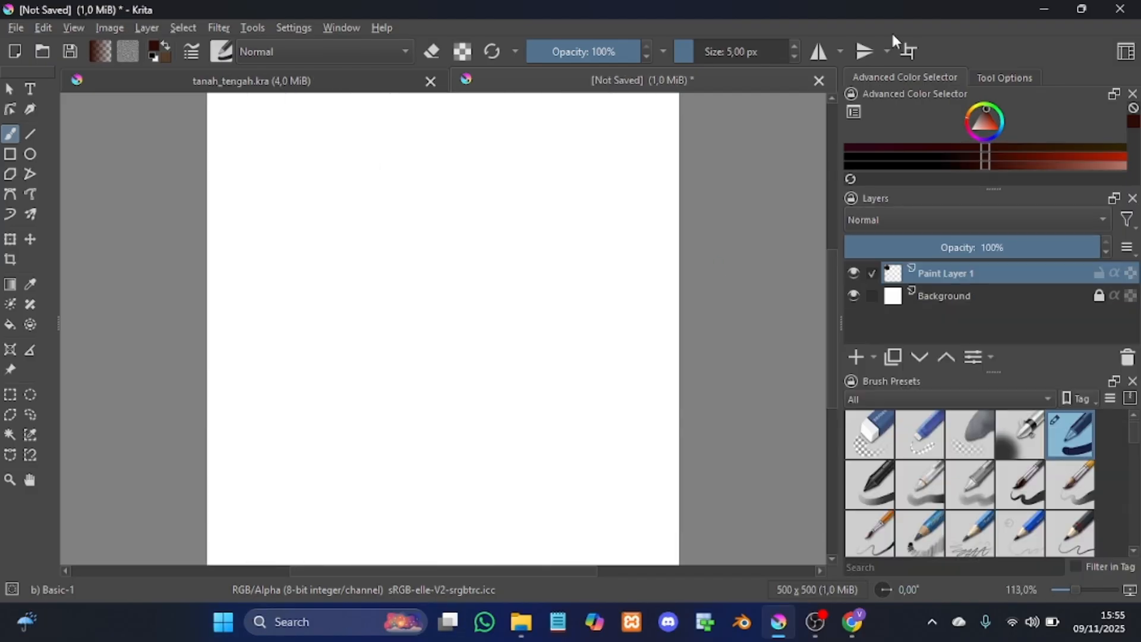
Step: Add a vector layer above Paint Layer 1 and draw a wavy line across the full canvas width with the Freehand Path tool
left_click(871, 358)
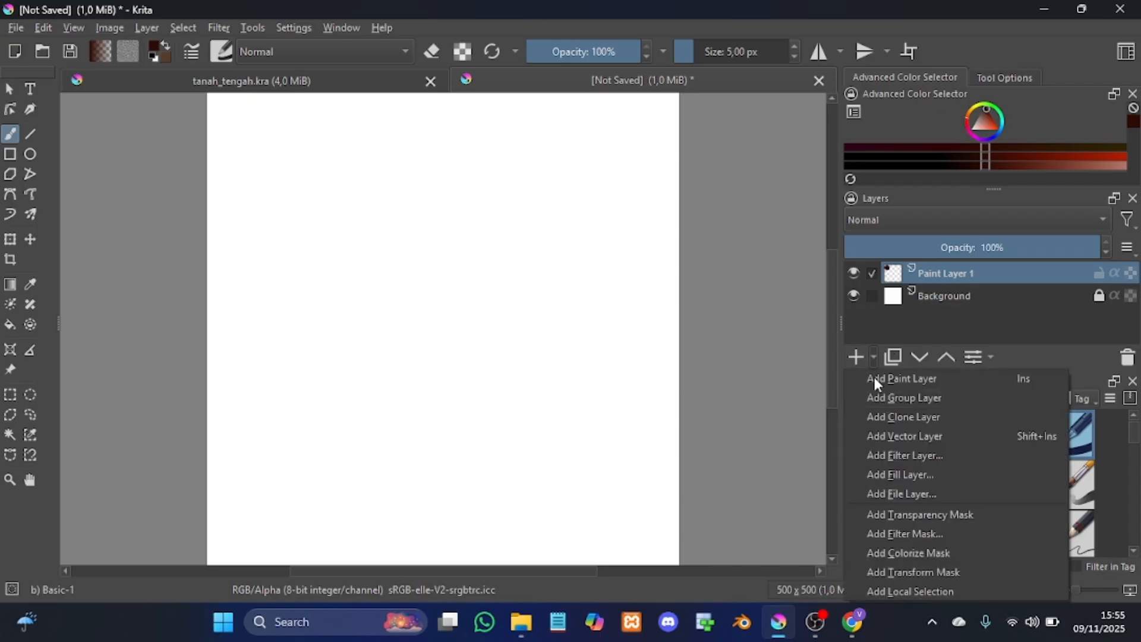
left_click(885, 434)
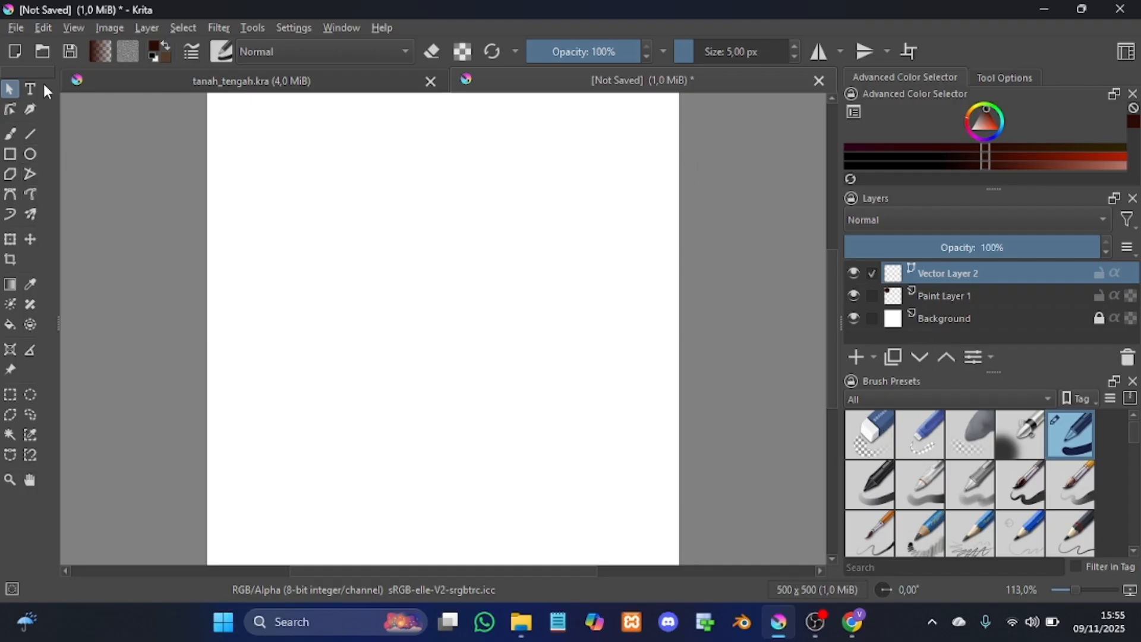
left_click(28, 196)
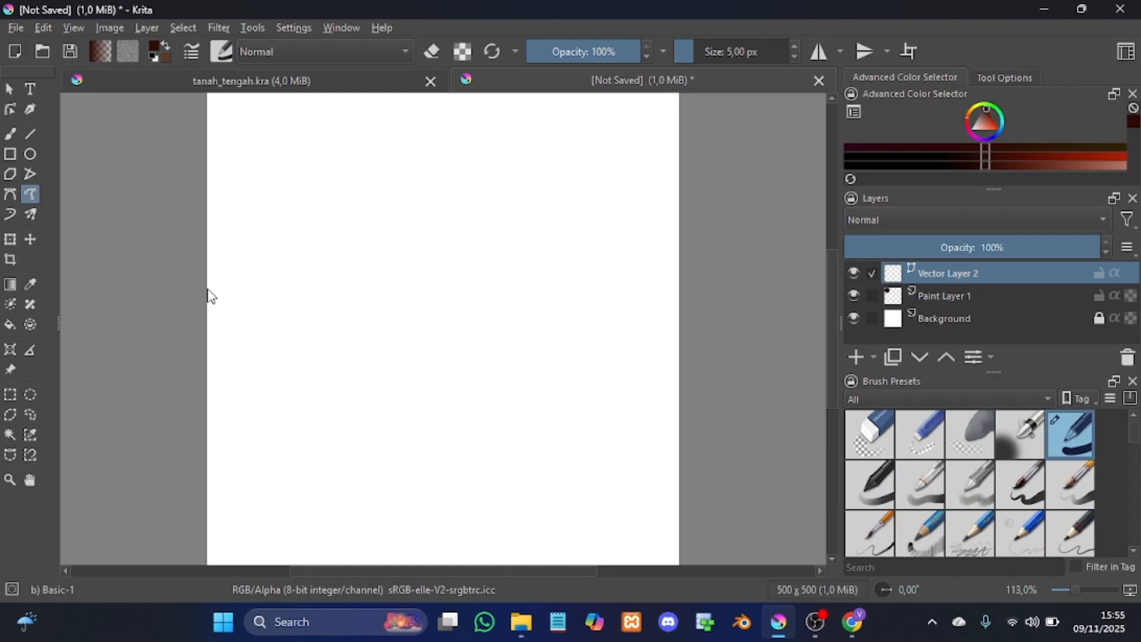
mouse_move(208, 293)
left_mouse_down()
mouse_move(252, 249)
mouse_move(281, 248)
mouse_move(328, 292)
mouse_move(397, 241)
mouse_move(429, 249)
mouse_move(447, 286)
mouse_move(488, 283)
mouse_move(513, 245)
mouse_move(551, 251)
mouse_move(580, 286)
mouse_move(672, 271)
left_mouse_up()
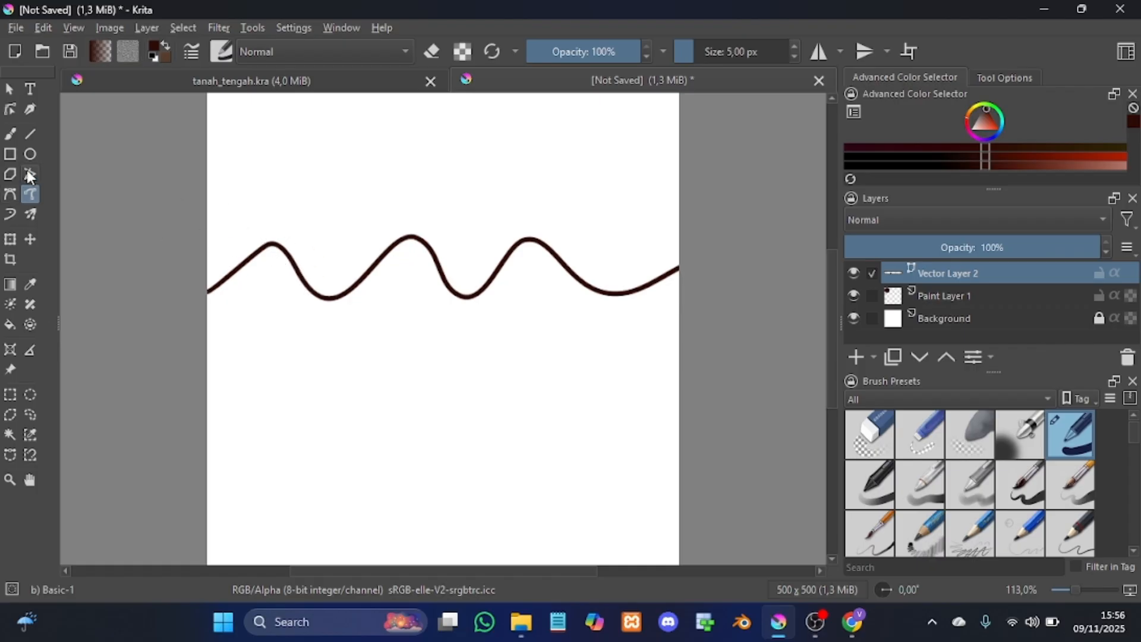
Step: Raise the first two crests of the wavy line by moving their nodes up and left with the Edit Shapes tool
left_click(12, 113)
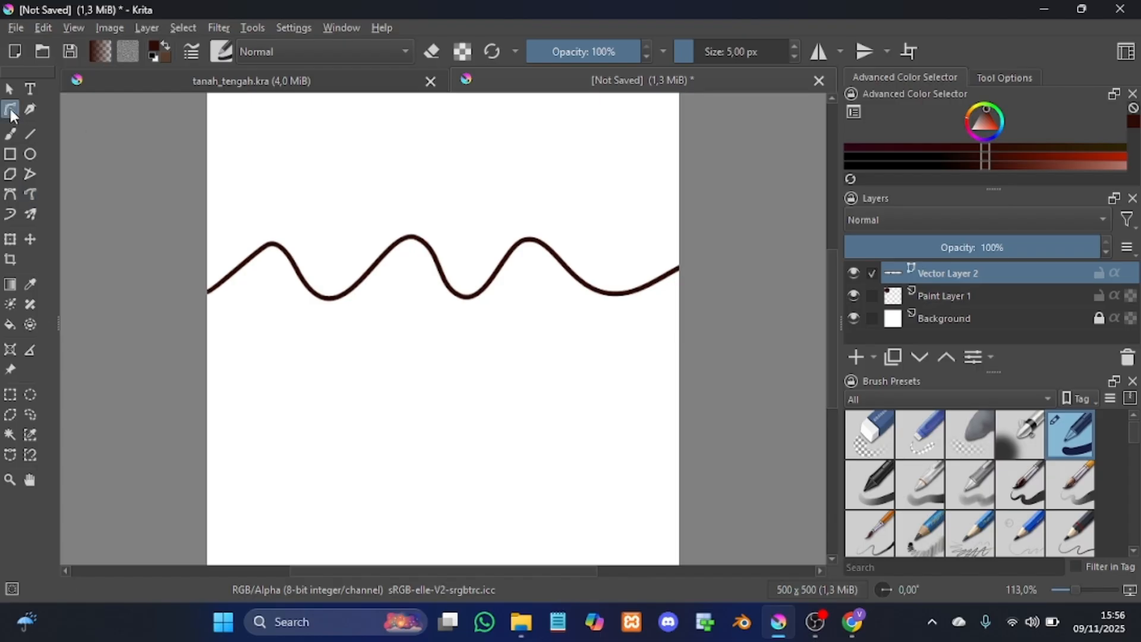
left_click(280, 247)
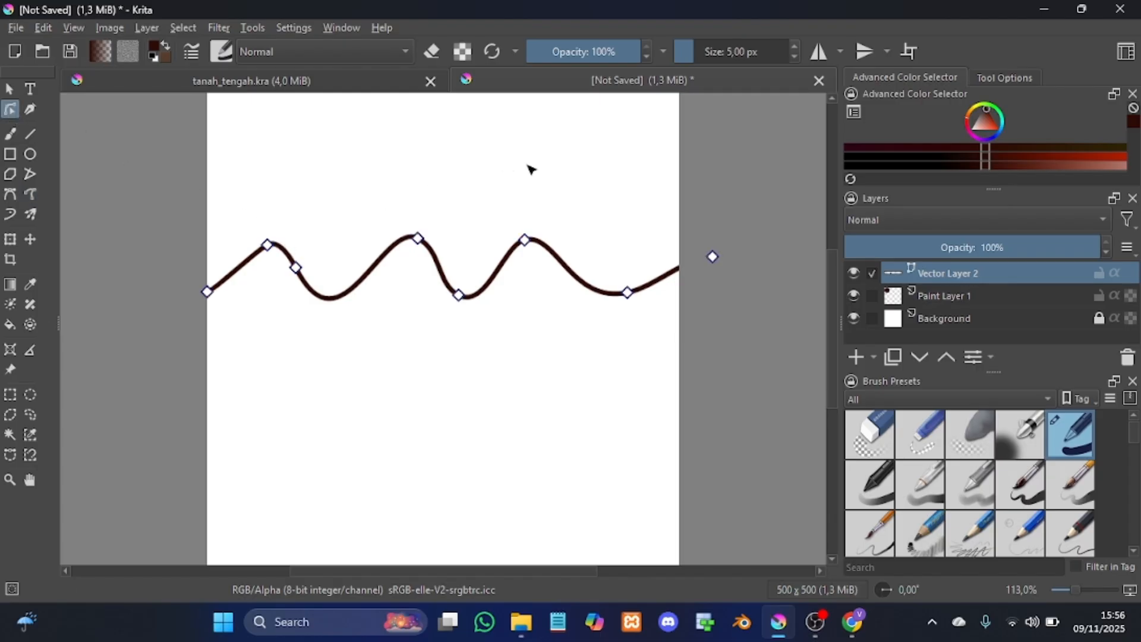
left_click(267, 245)
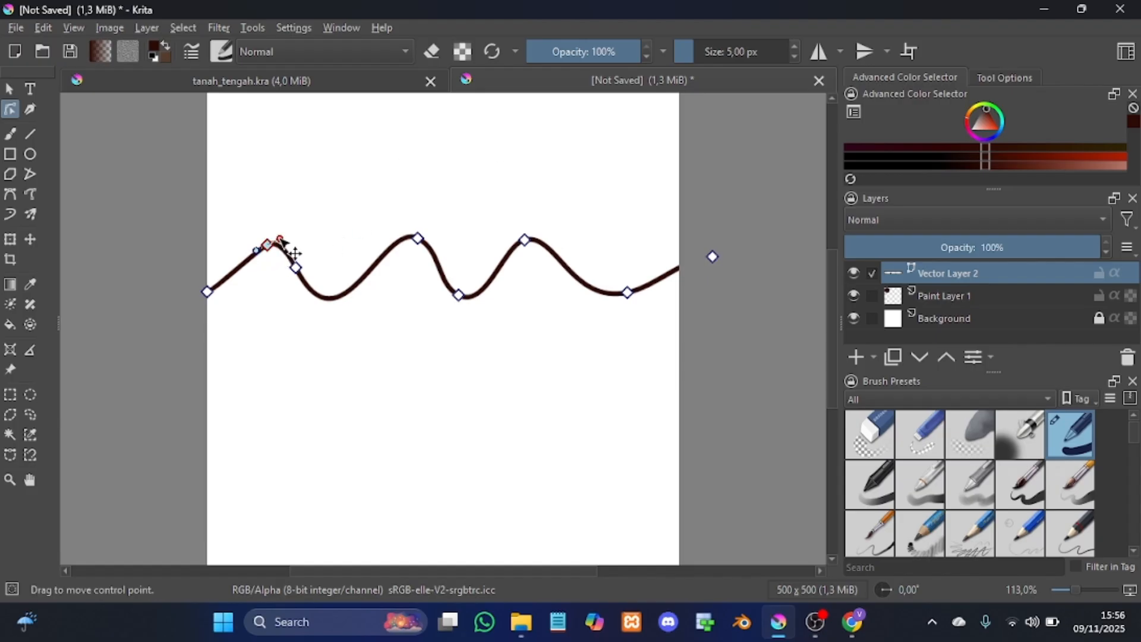
left_click_drag(279, 239, 257, 222)
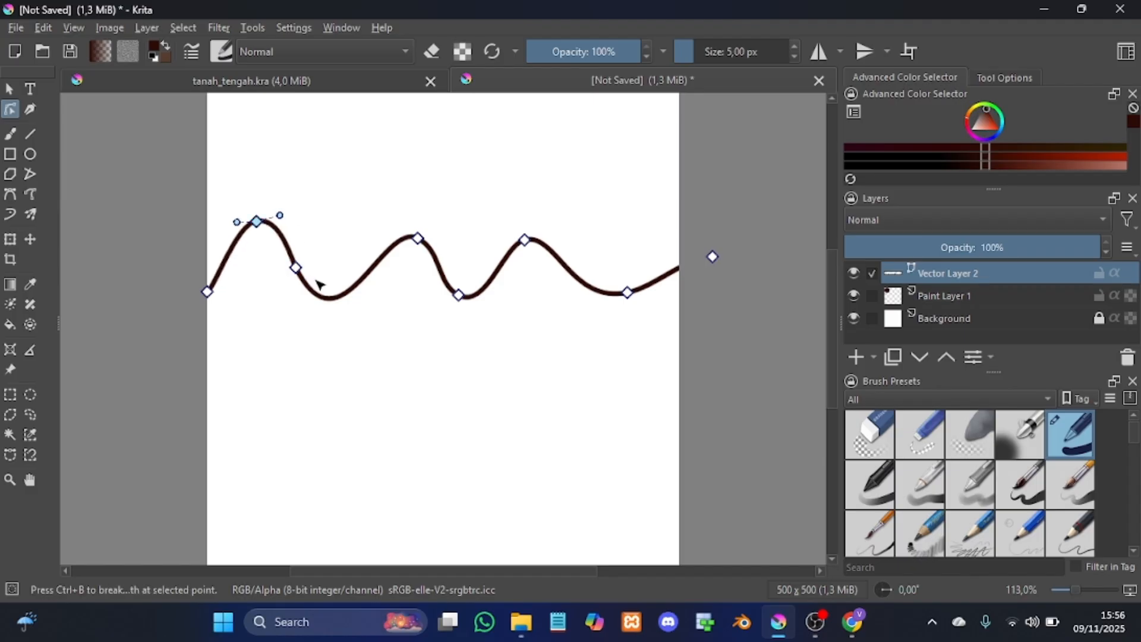
left_click(418, 238)
left_click_drag(419, 237, 401, 222)
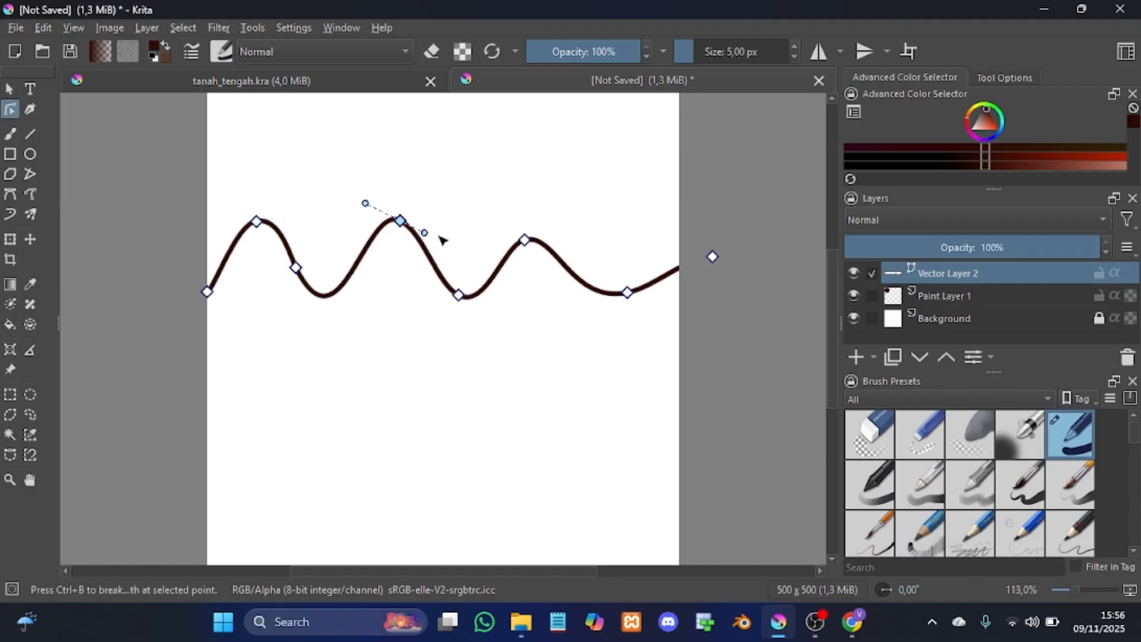
Step: Raise the line's third crest, shift the last trough left, and bring the end node inside the canvas at about crest height
left_click_drag(525, 240, 519, 224)
left_click_drag(713, 256, 680, 219)
left_click_drag(628, 294, 606, 295)
left_click_drag(681, 219, 656, 215)
Step: Adjust both curve handles of the last trough node so the bend becomes rounder and nearly level
left_click(606, 295)
left_click(608, 297)
left_click_drag(635, 290, 621, 288)
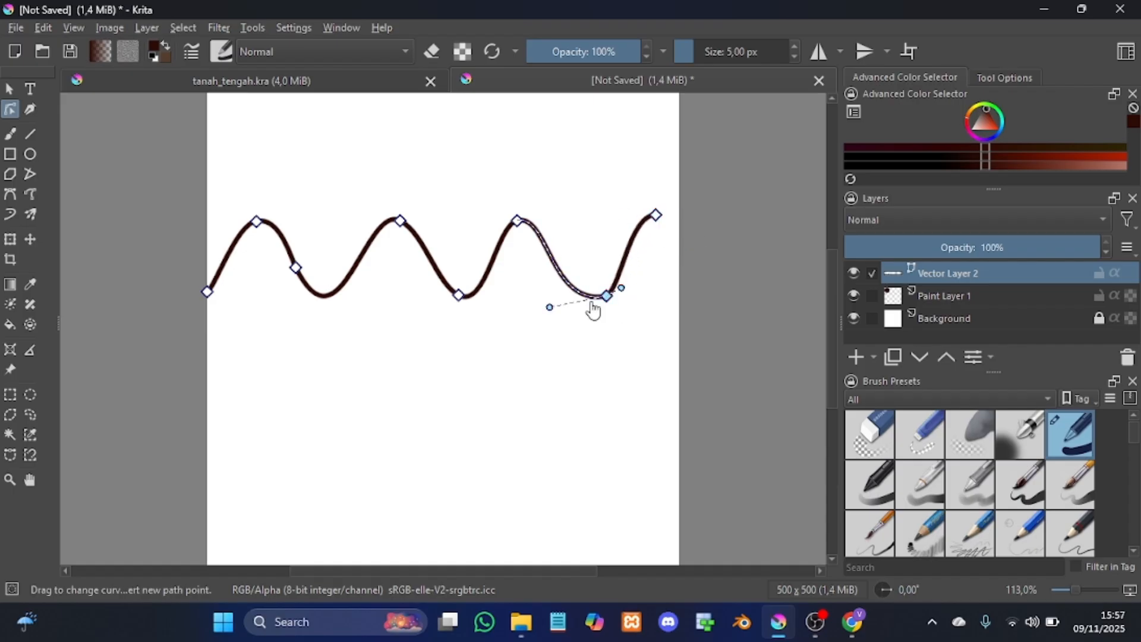
left_click_drag(549, 308, 556, 301)
left_click_drag(621, 288, 638, 294)
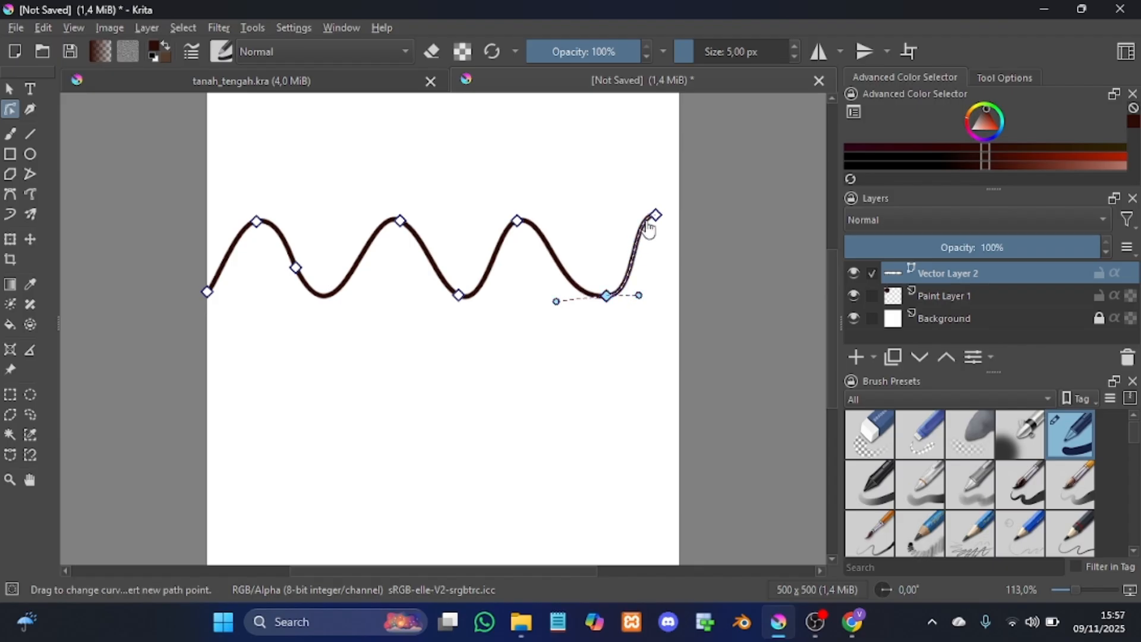
Step: Move the end node to the right canvas edge, lower the last trough, and broaden the third crest with its curve handle
mouse_move(654, 215)
left_mouse_down()
mouse_move(679, 225)
mouse_move(612, 212)
mouse_move(639, 208)
left_mouse_up()
mouse_move(606, 295)
left_mouse_down()
mouse_move(641, 251)
mouse_move(615, 306)
left_mouse_up()
mouse_move(653, 221)
left_mouse_down()
mouse_move(663, 223)
mouse_move(660, 208)
mouse_move(618, 203)
mouse_move(621, 219)
mouse_move(675, 221)
left_mouse_up()
left_click(516, 221)
left_click_drag(544, 217, 574, 196)
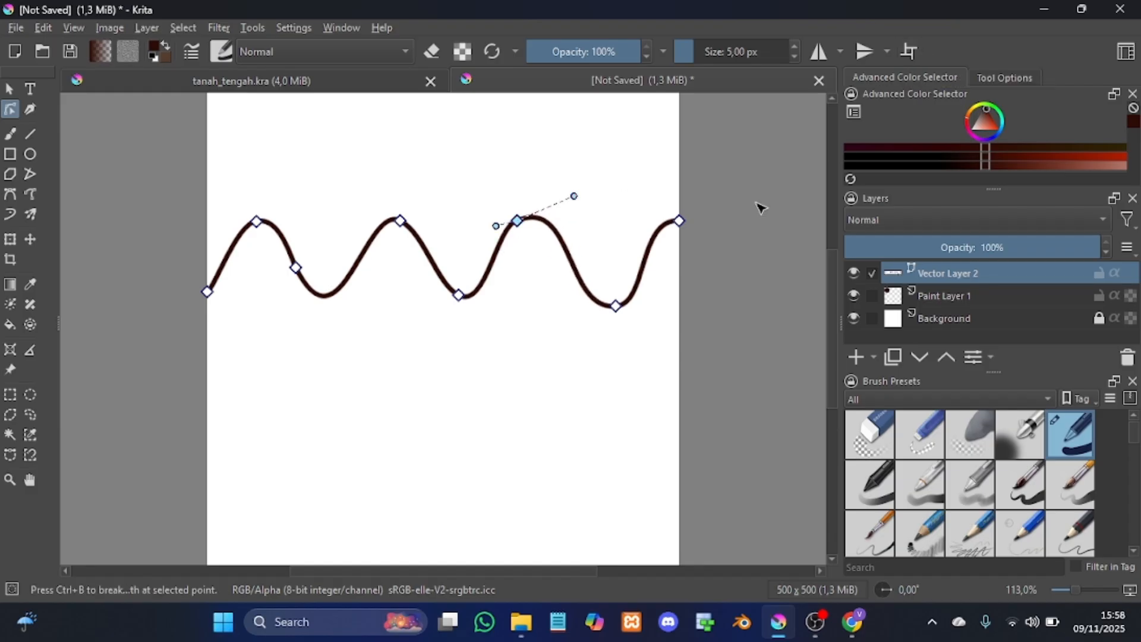
Step: Turn on wrap-around mode and adjust the line's end node and the start node's curve at the seam
key("w")
left_click_drag(680, 230, 667, 220)
left_click(208, 292)
left_click_drag(210, 290, 210, 247)
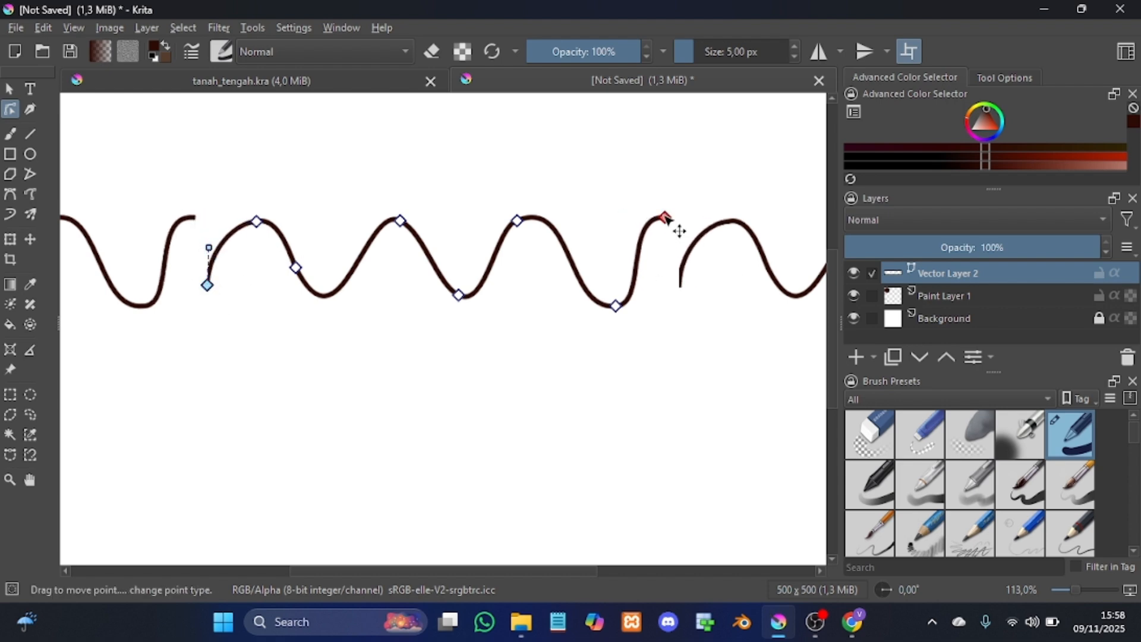
Step: Delete the line's last node and move the remaining trough node near the right canvas edge as the new end
left_click_drag(666, 219, 691, 215)
key("Delete")
left_click_drag(620, 311, 668, 303)
left_click(209, 286)
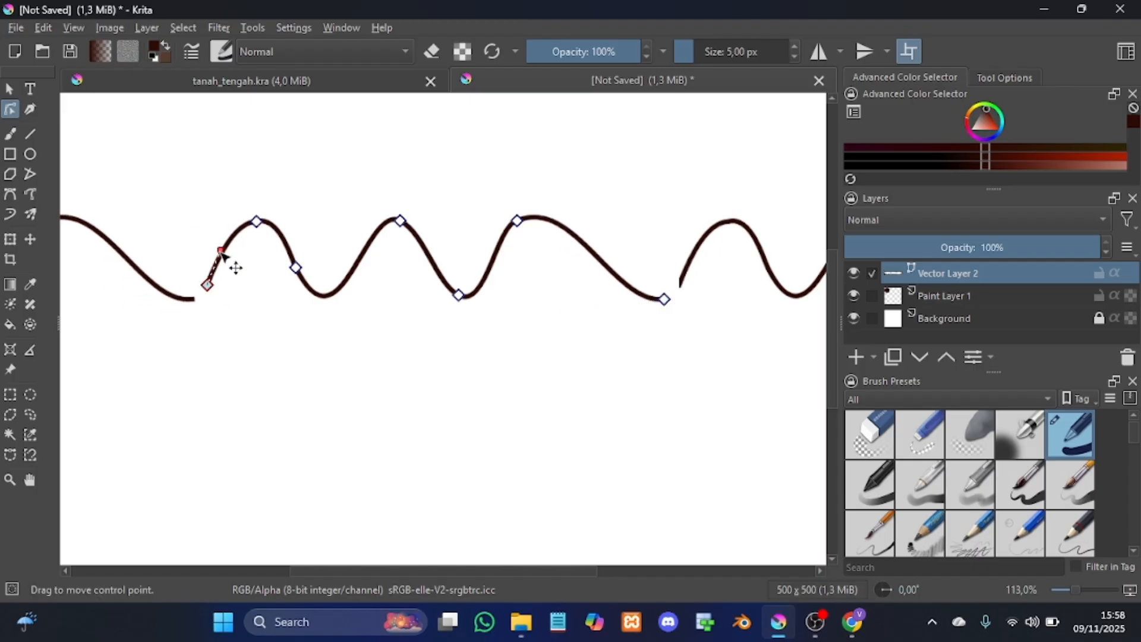
Step: Shift the third crest right and bring the start and end nodes to the same height at the tile seam
left_click(517, 221)
left_click_drag(517, 221, 546, 217)
left_click_drag(665, 300, 666, 296)
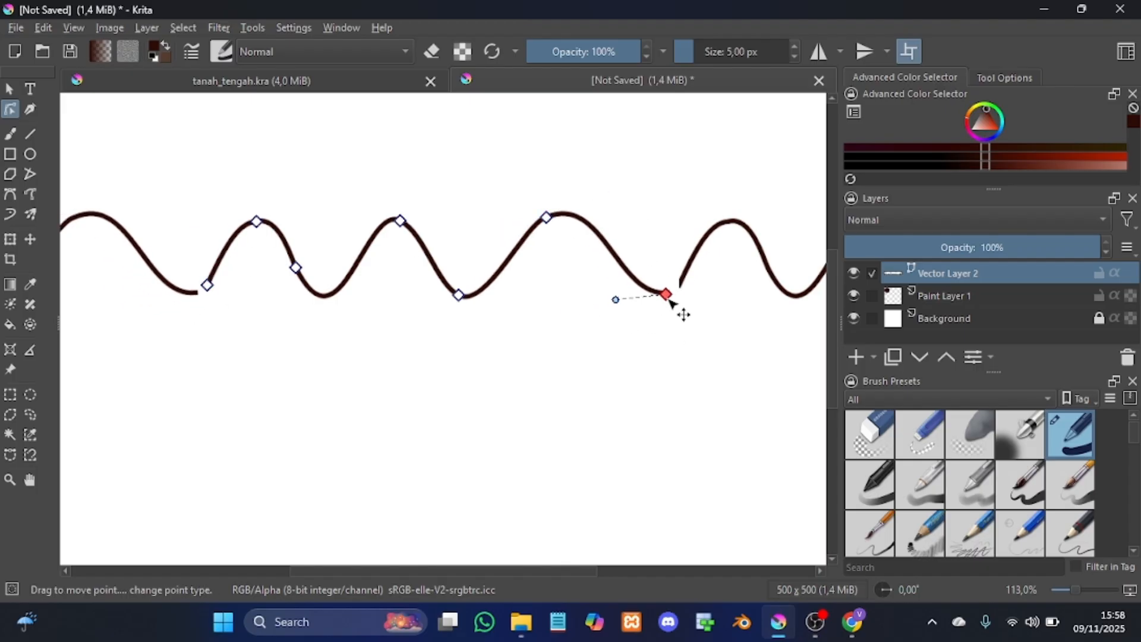
left_click_drag(208, 286, 206, 296)
left_click(263, 316)
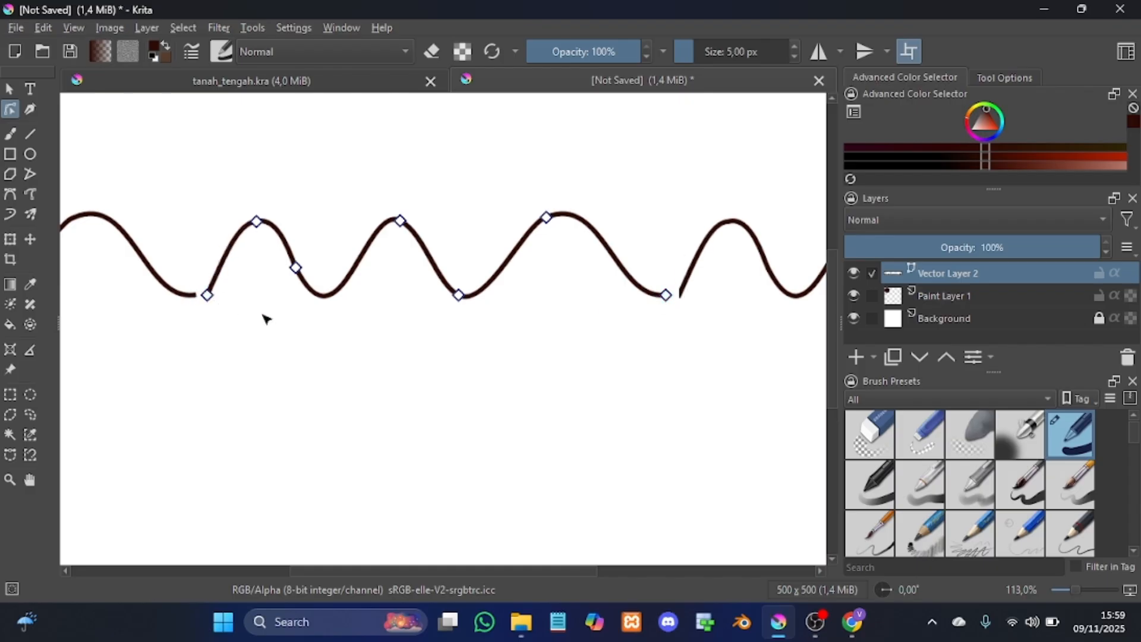
Step: Join the end node to the tile seam and shift the middle trough and last two crests right to even out the waves
left_click_drag(622, 269, 626, 276)
left_click_drag(459, 294, 482, 301)
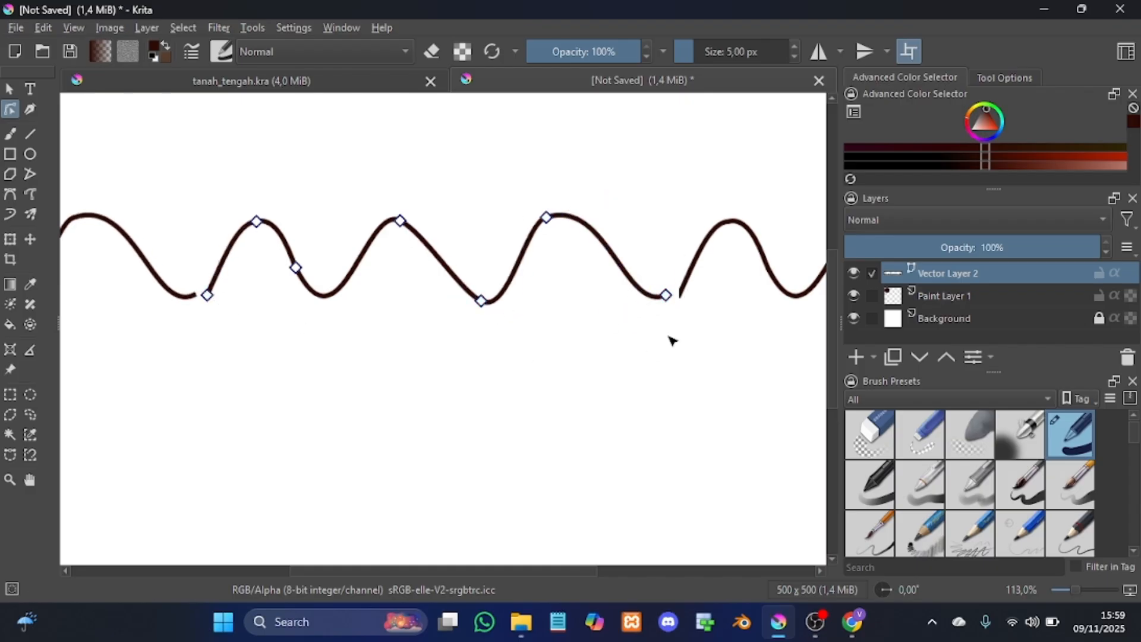
left_click_drag(666, 296, 679, 298)
left_click(547, 218)
left_click_drag(547, 218, 568, 219)
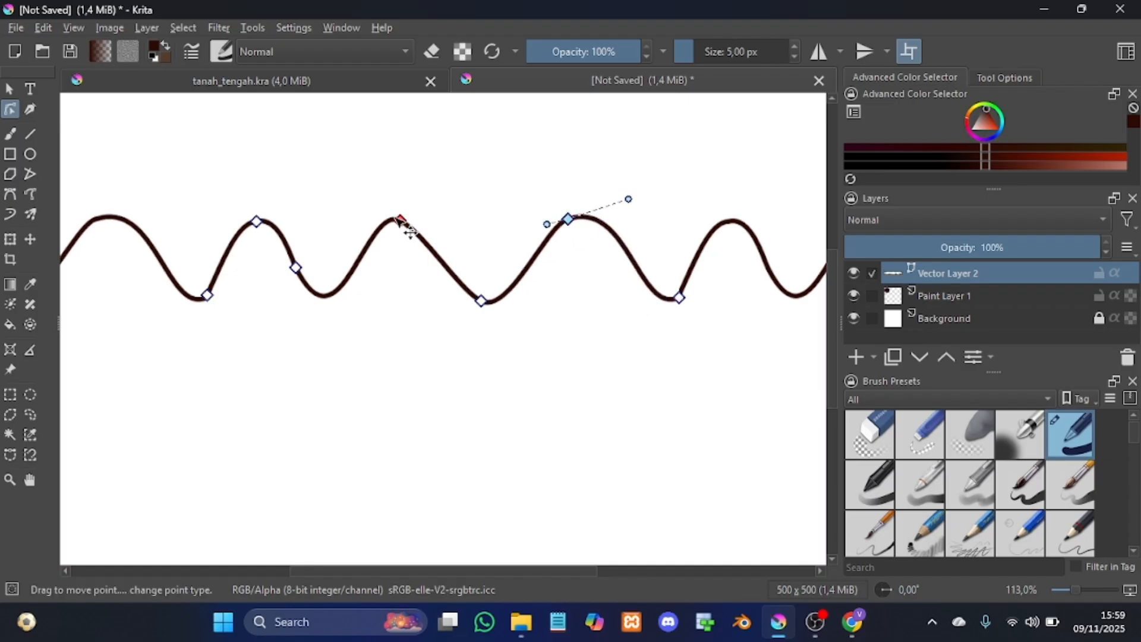
left_click_drag(401, 221, 421, 213)
Step: Nudge the whole wavy line slightly up, adjust its end node at the seam, and select it as a shape
left_click(342, 199)
double_click(340, 196)
left_click(421, 175)
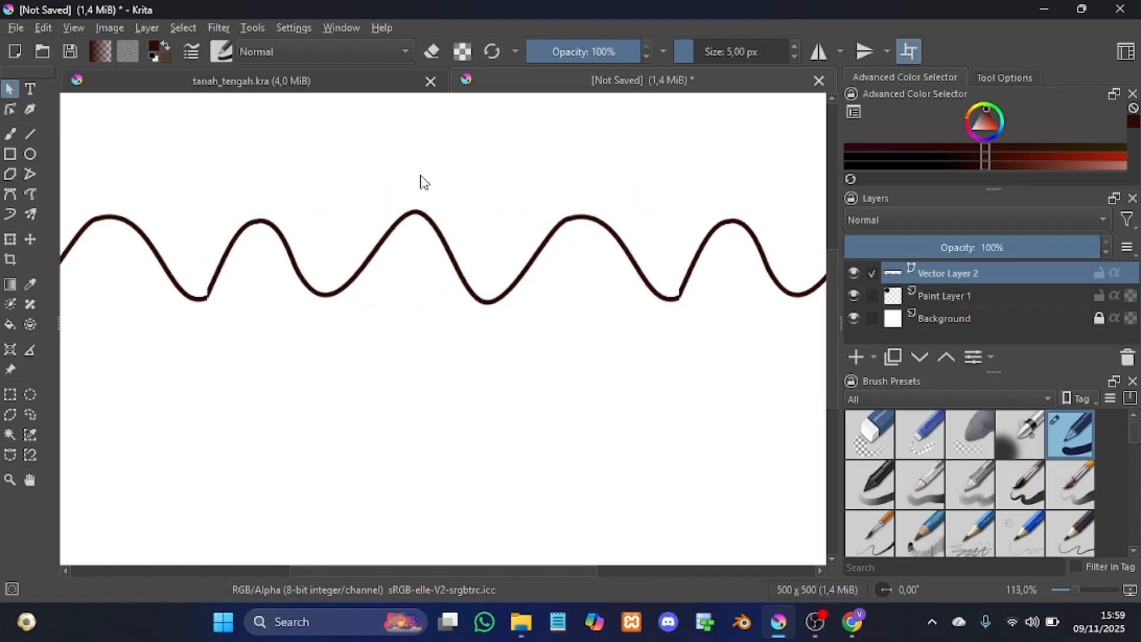
left_click_drag(658, 300, 656, 297)
left_click(707, 307)
double_click(665, 298)
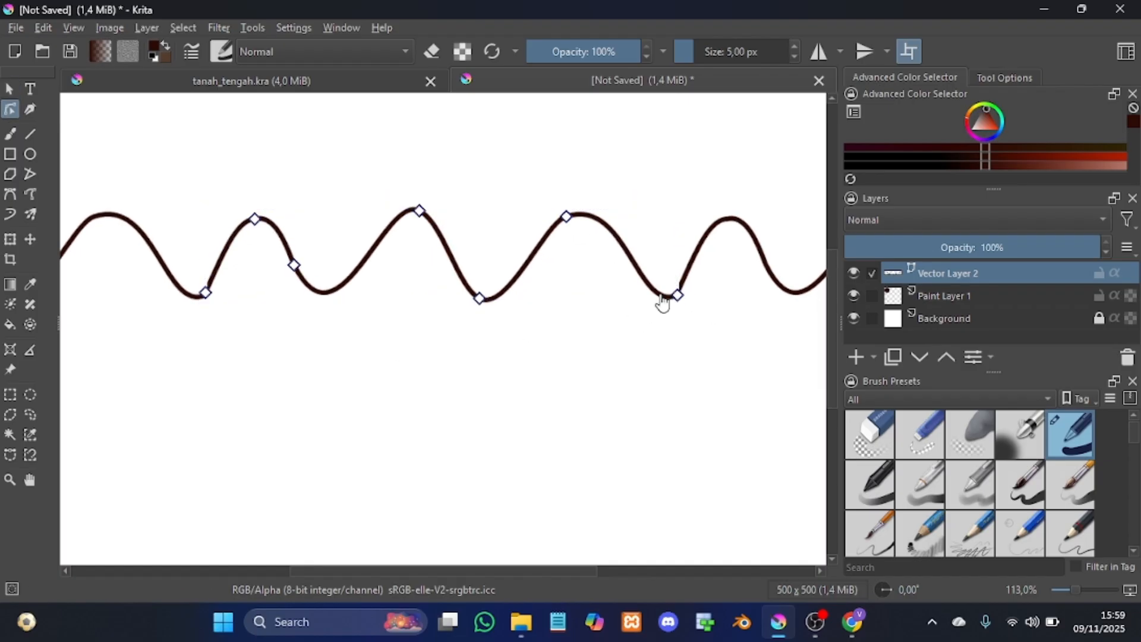
left_click(678, 291)
double_click(707, 339)
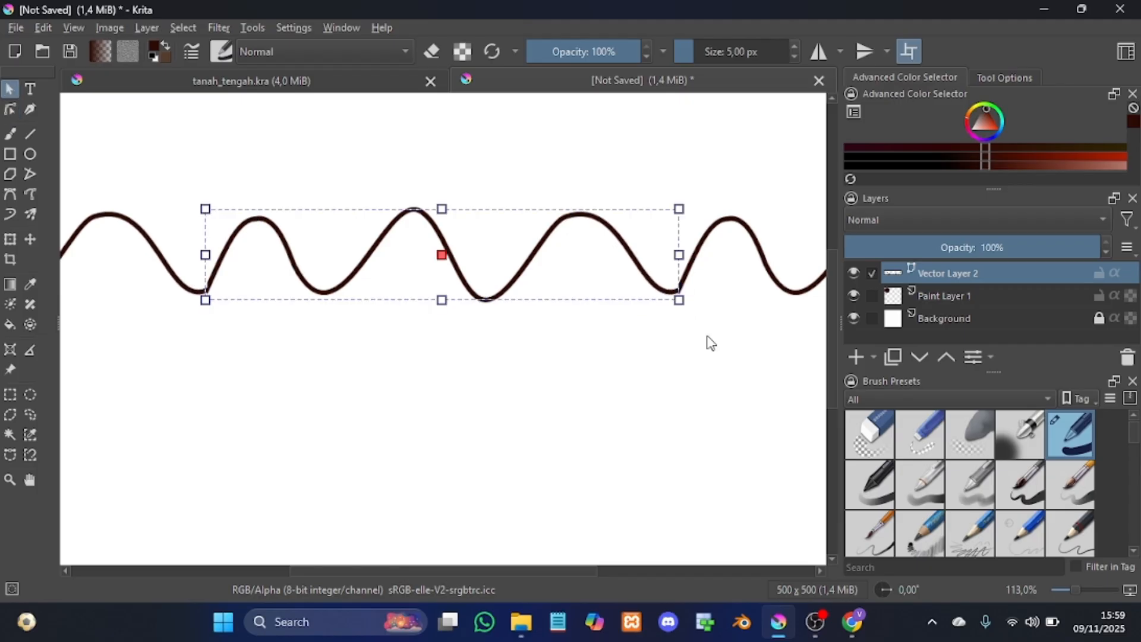
Step: Paste three copies of the wavy line, placing one above and two below the original, and check the tiling in wrap-around mode
left_click(910, 50)
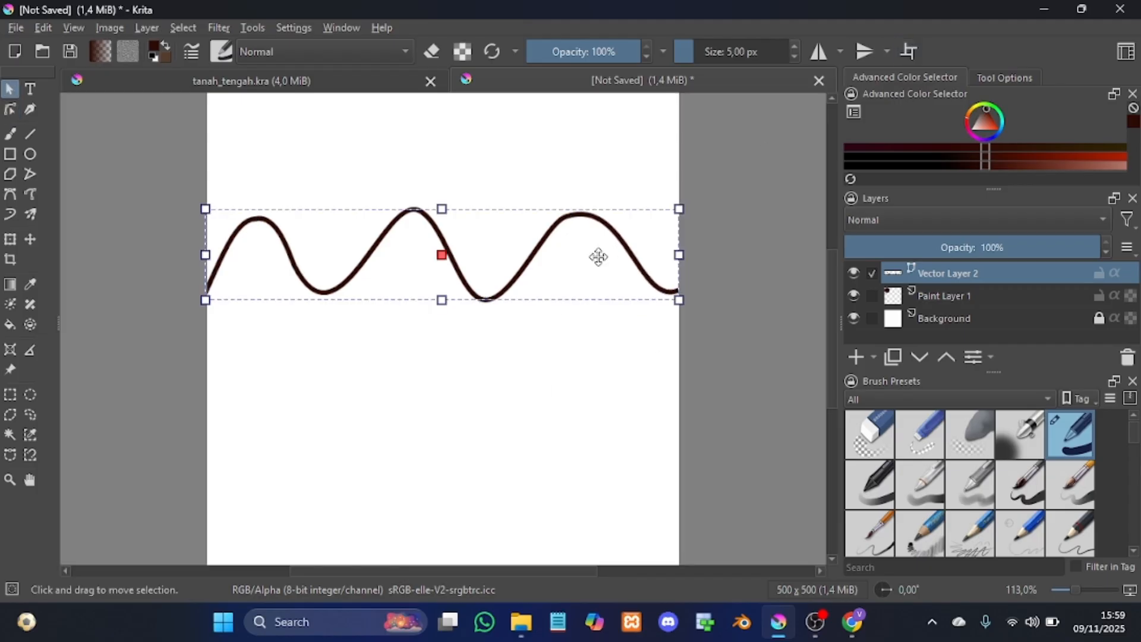
key("ctrl+v")
left_click_drag(517, 269, 469, 160)
key("ctrl+v")
left_click_drag(476, 263, 435, 363)
key("ctrl+v")
left_click_drag(647, 265, 582, 489)
left_click(794, 468)
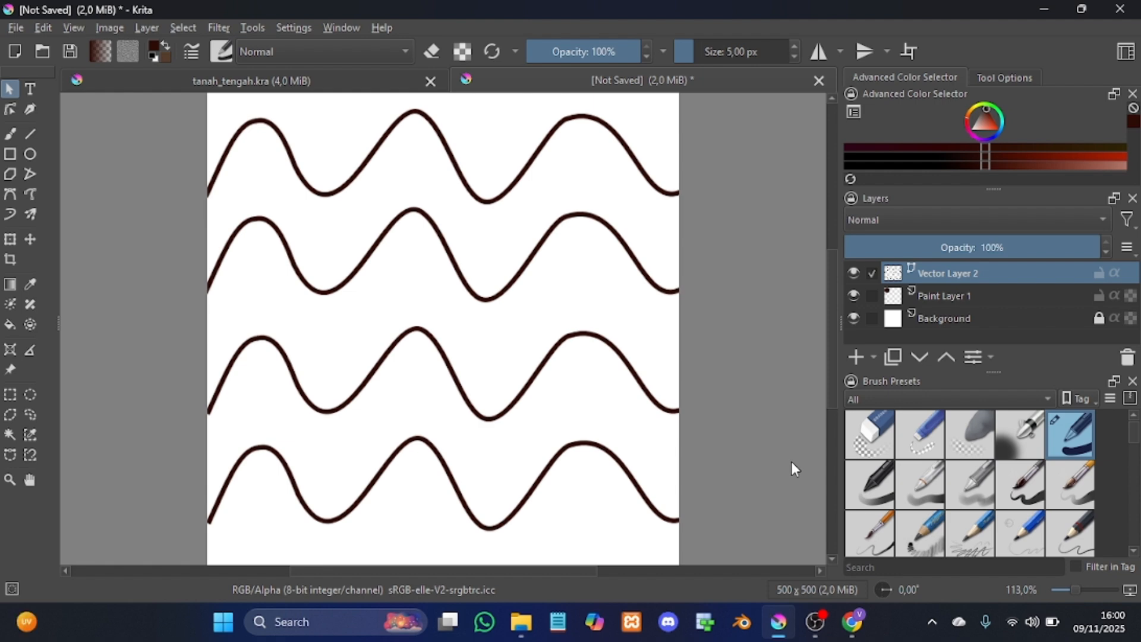
left_click(912, 56)
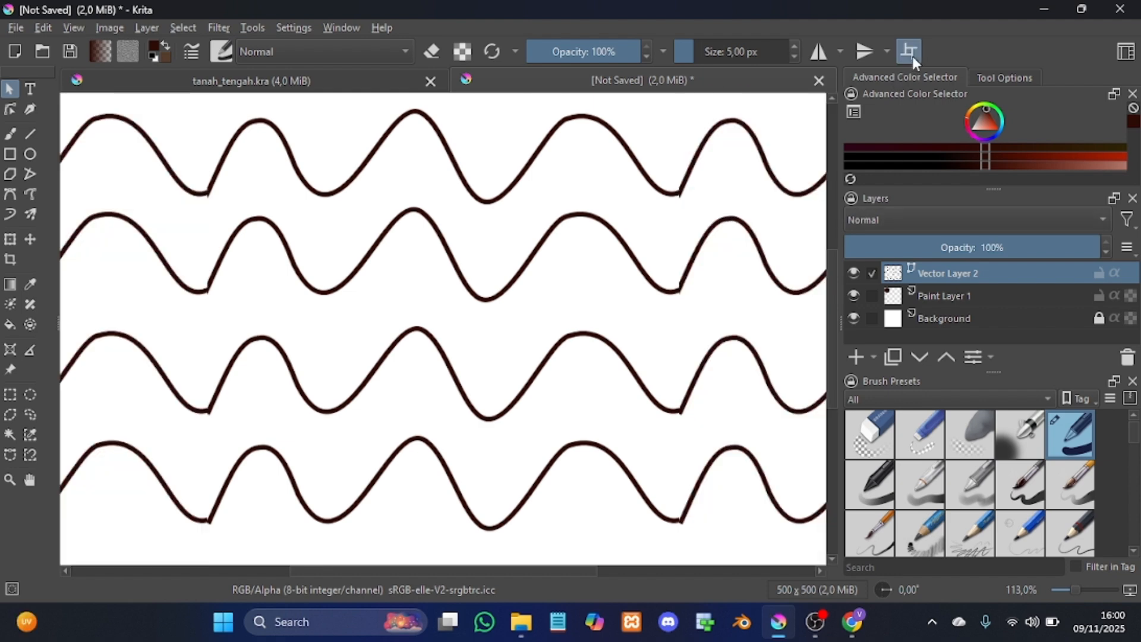
left_click(911, 56)
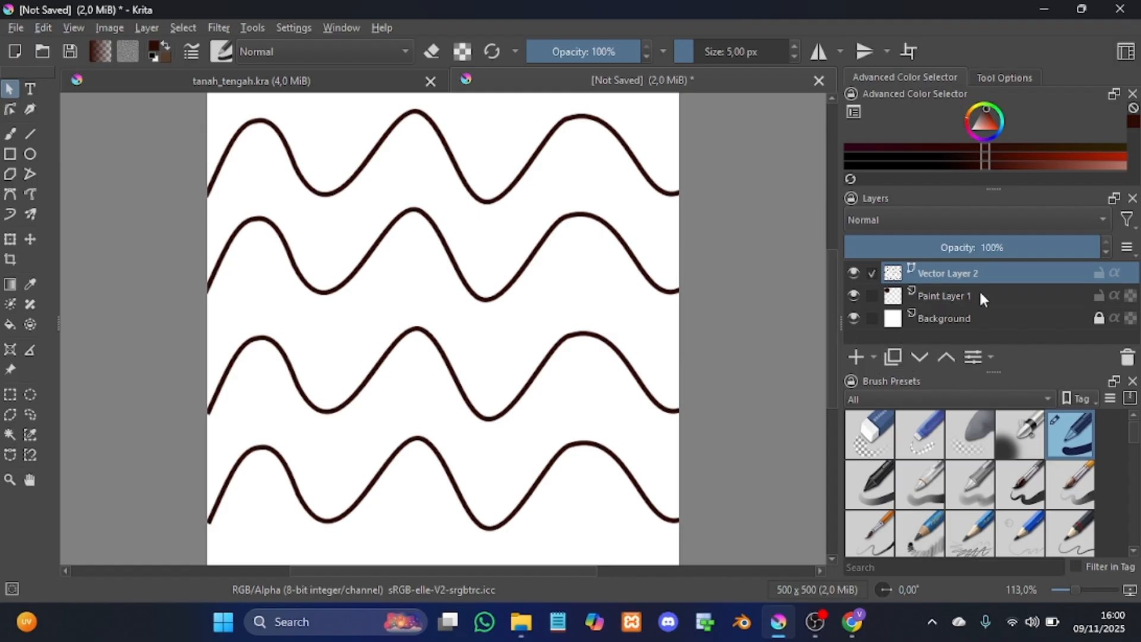
Step: Group Vector Layer 2 with Paint Layer 1 and add a new paint layer above the vector layer inside the group
left_click(867, 297)
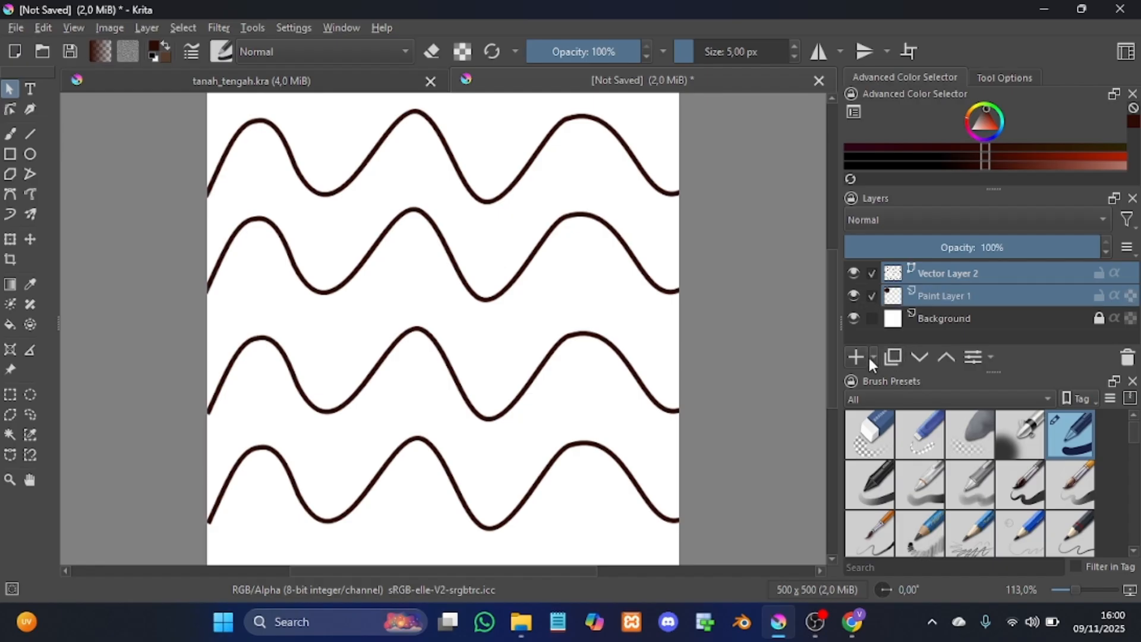
key("ctrl+g")
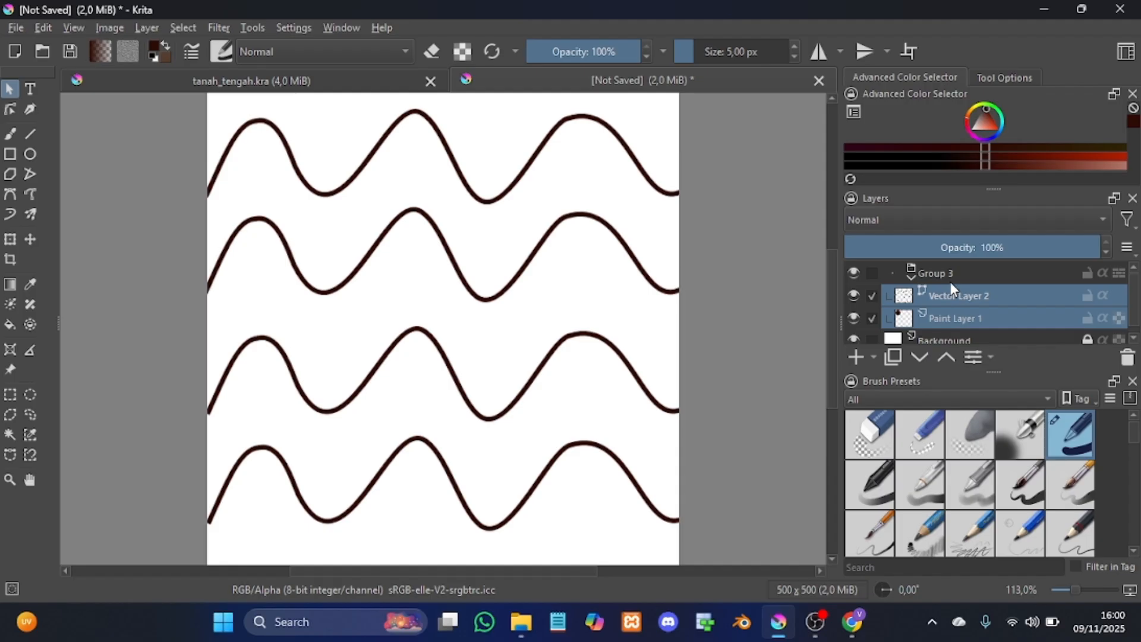
left_click(874, 356)
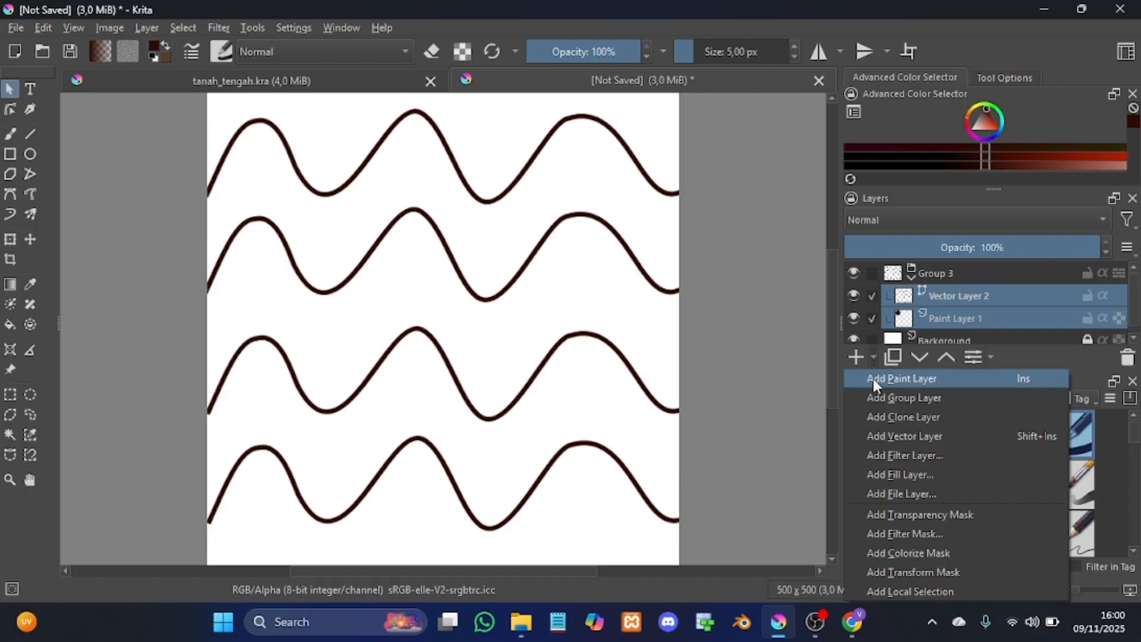
left_click(872, 379)
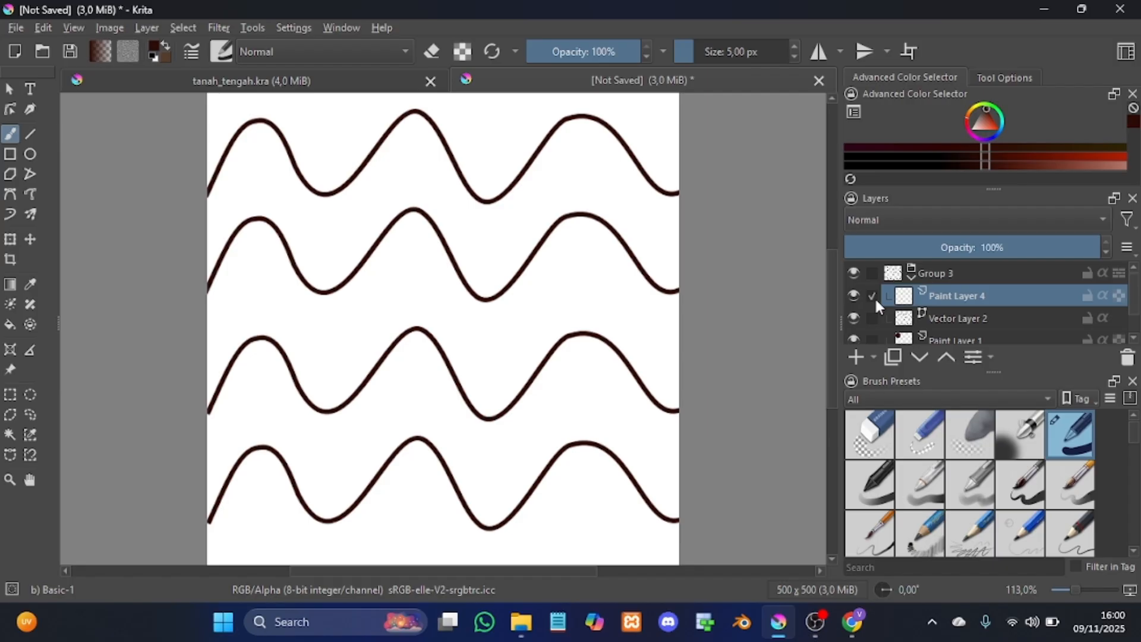
Step: Make only Vector Layer 2 active and select the area above the top wavy line with the Contiguous Selection Tool
left_click(872, 317)
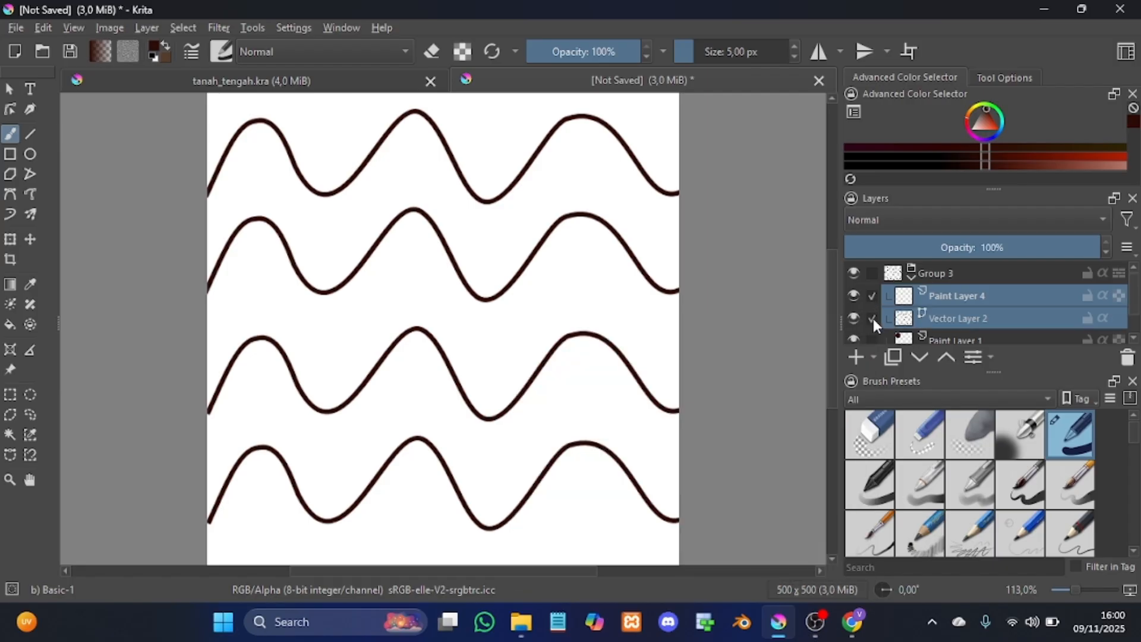
left_click(872, 295)
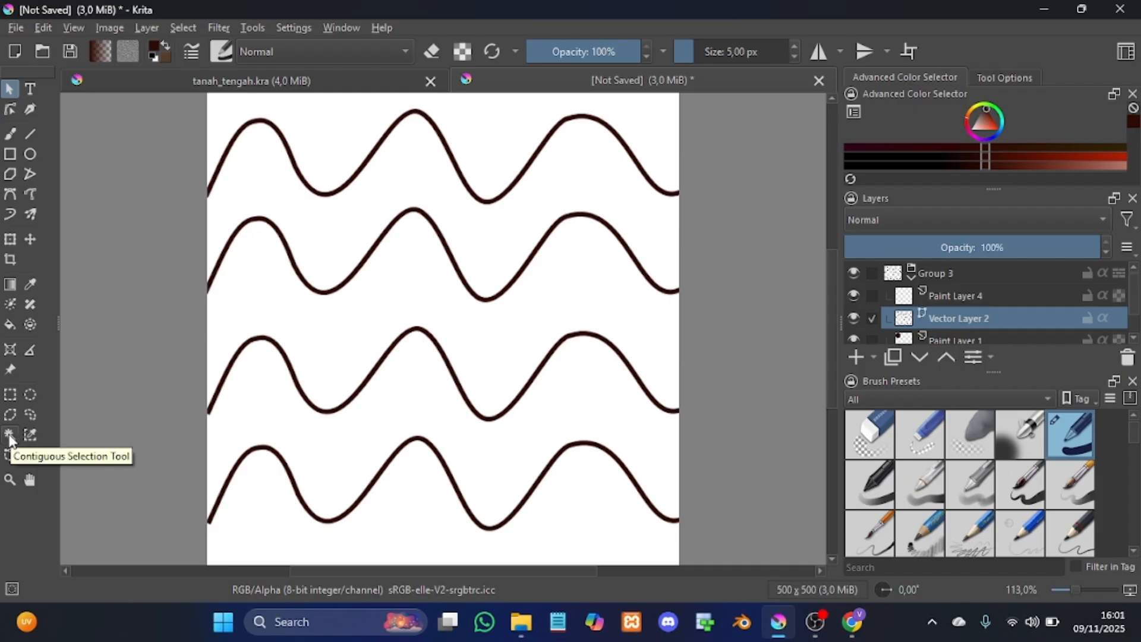
left_click(10, 436)
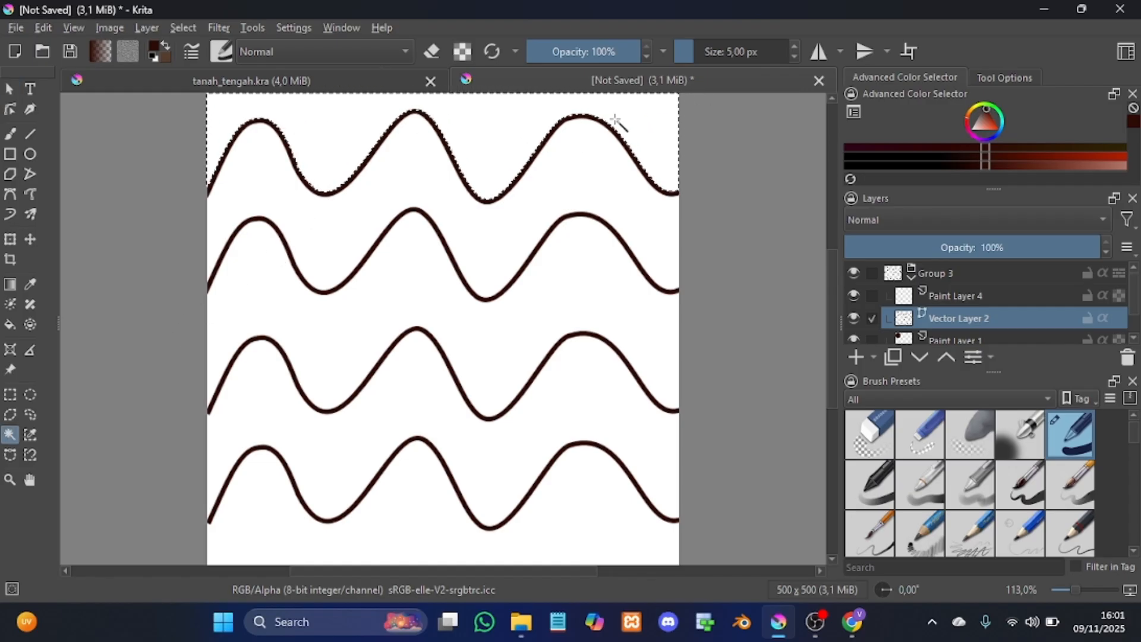
Step: Make only Paint Layer 4 active and fill the selected area above the top line with brown
left_click(869, 296)
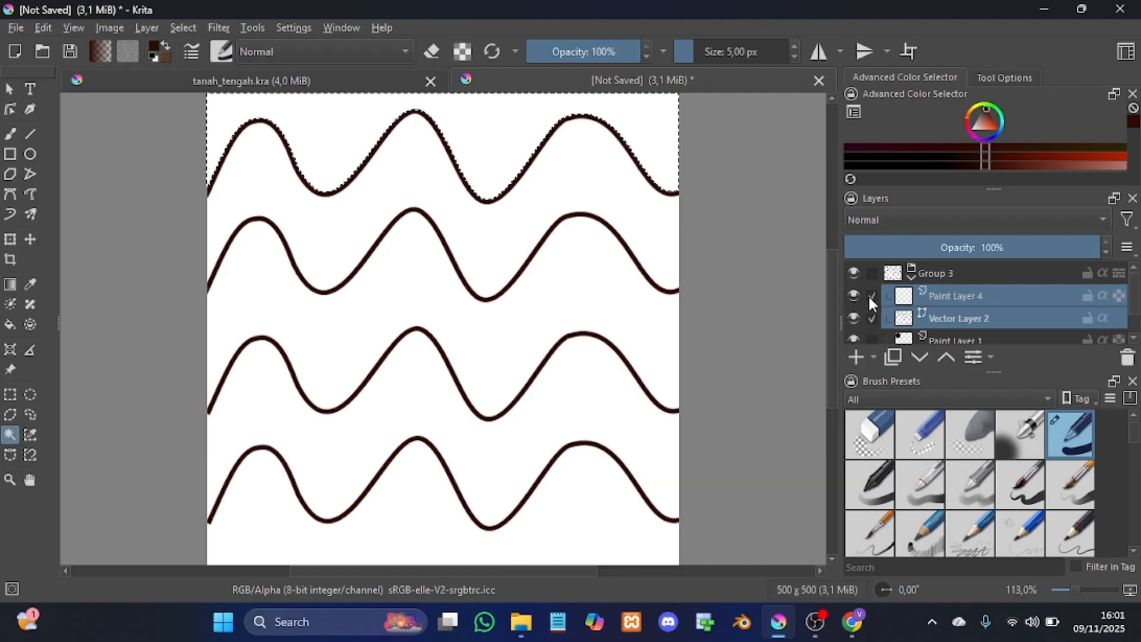
left_click(871, 316)
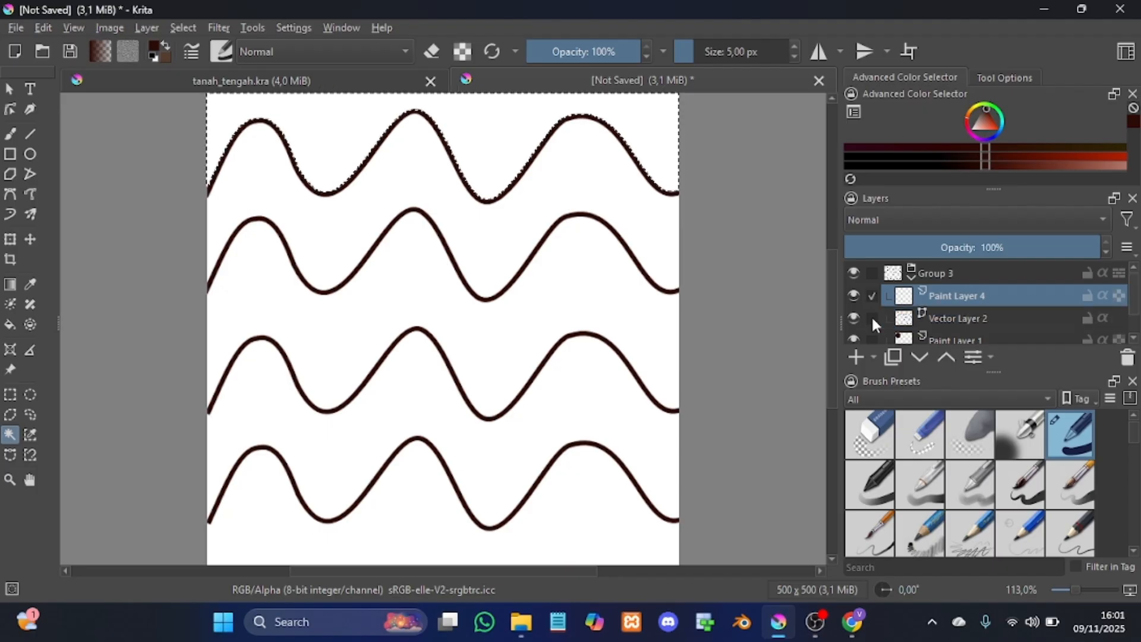
left_click(9, 327)
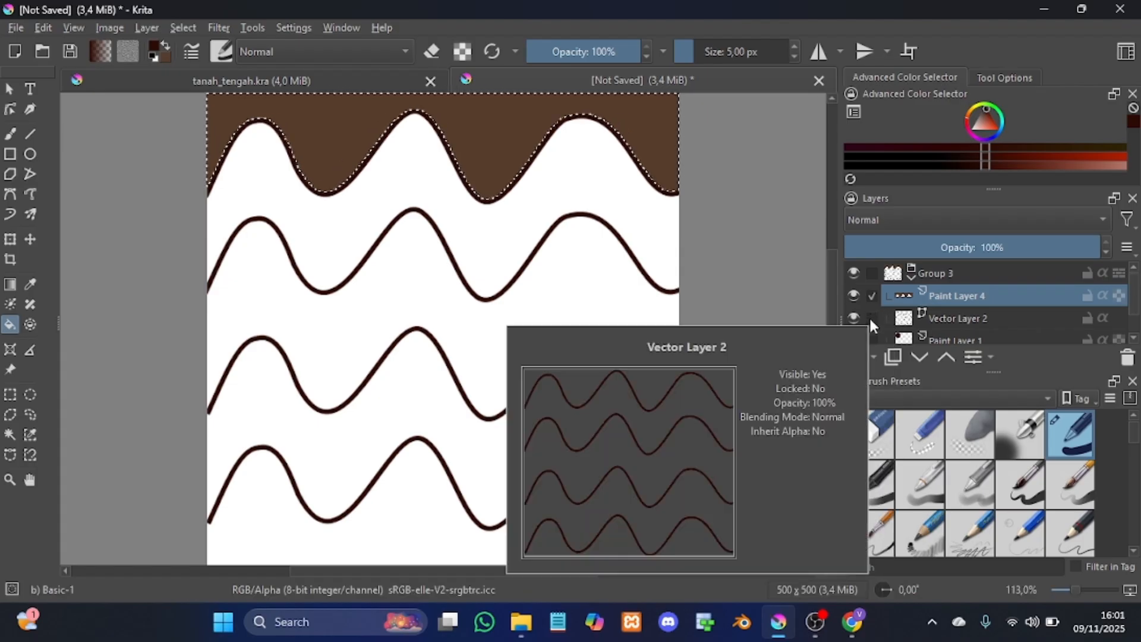
Step: Select the band between the second and third wavy lines using Vector Layer 2, and make Paint Layer 4 the only active layer again
left_click(871, 319)
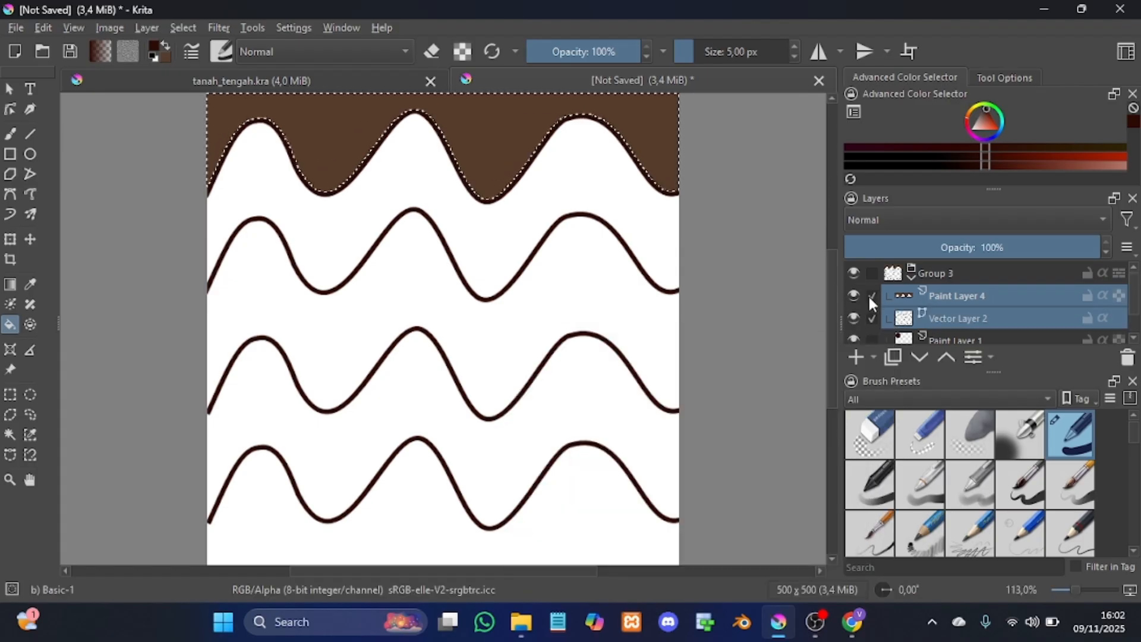
left_click(867, 294)
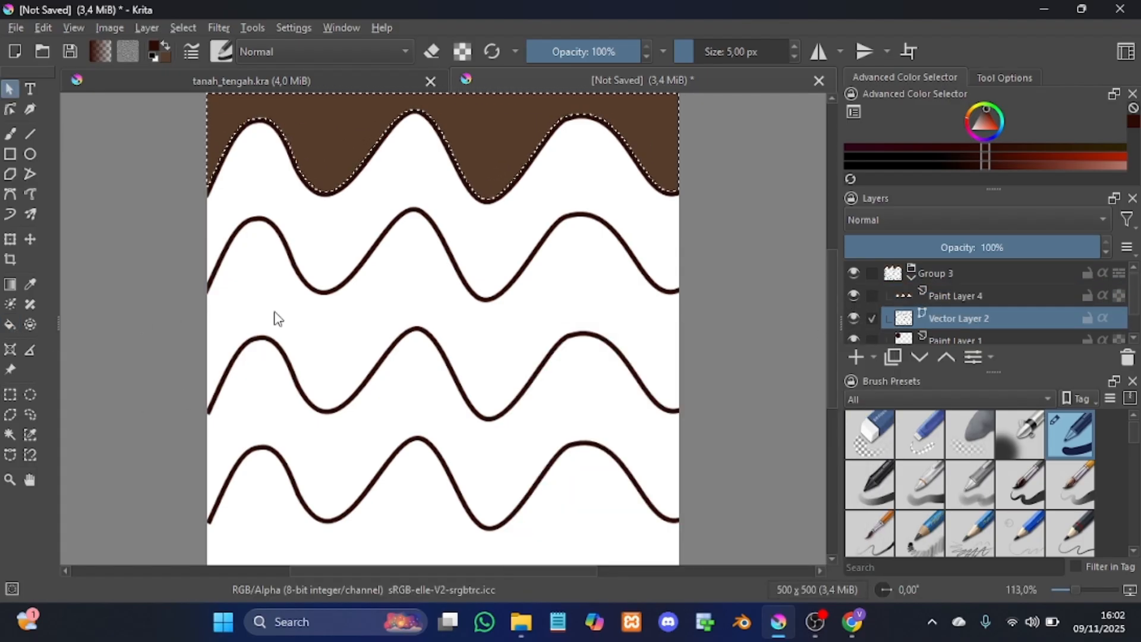
left_click(9, 437)
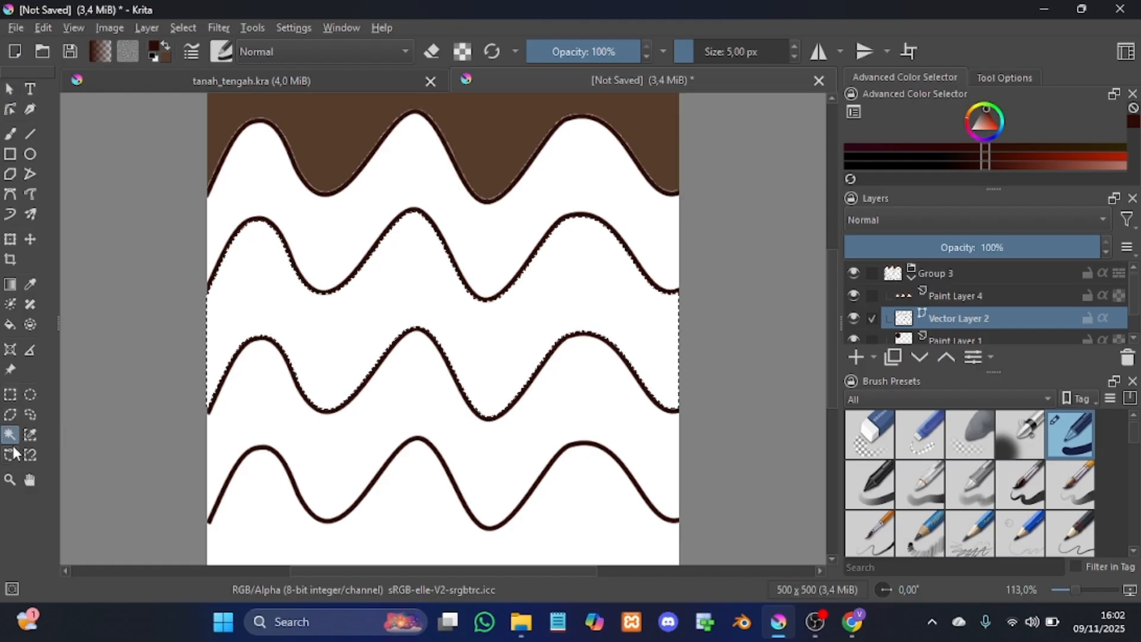
left_click(871, 295)
left_click(872, 318)
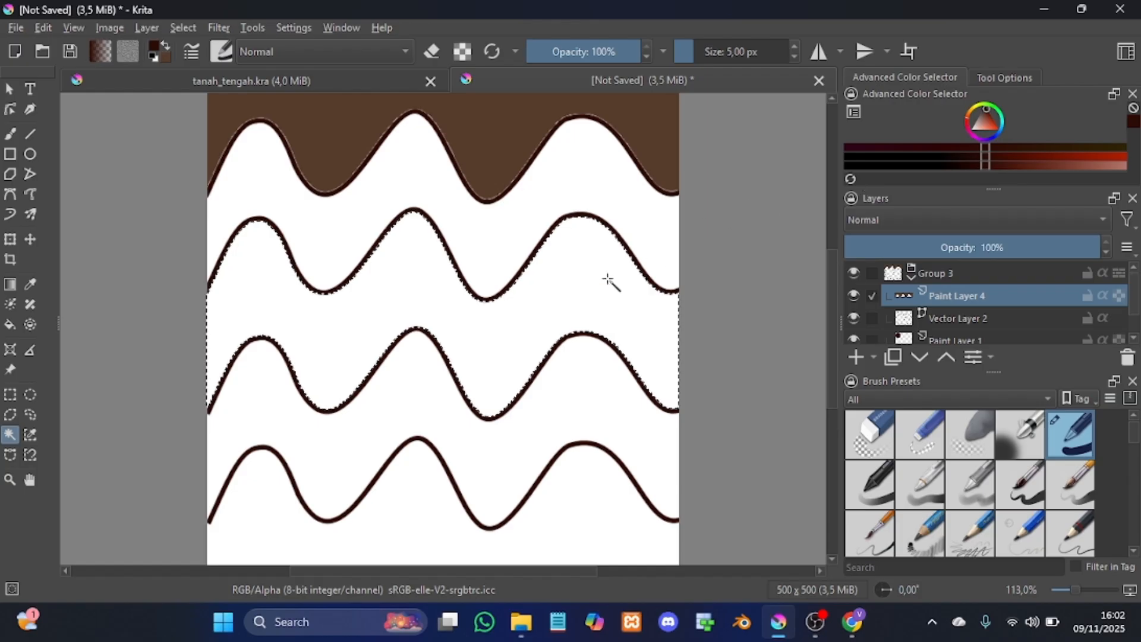
Step: Fill the selected band between the second and third wavy lines with brown, and select the area below the fourth line using Vector Layer 2
left_click(9, 323)
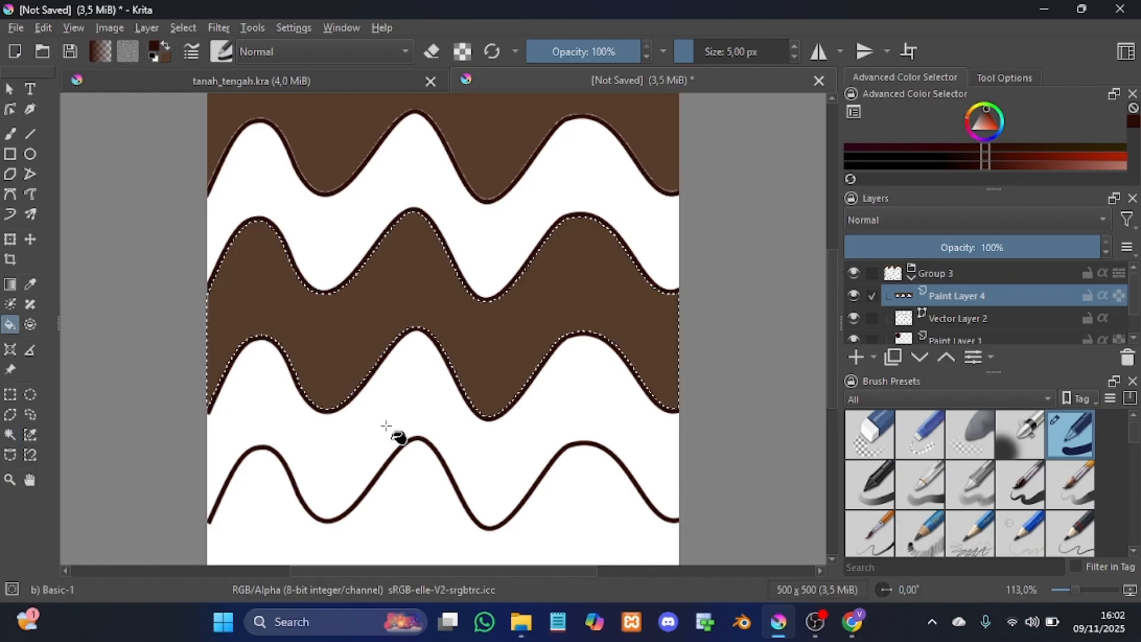
left_click(869, 319)
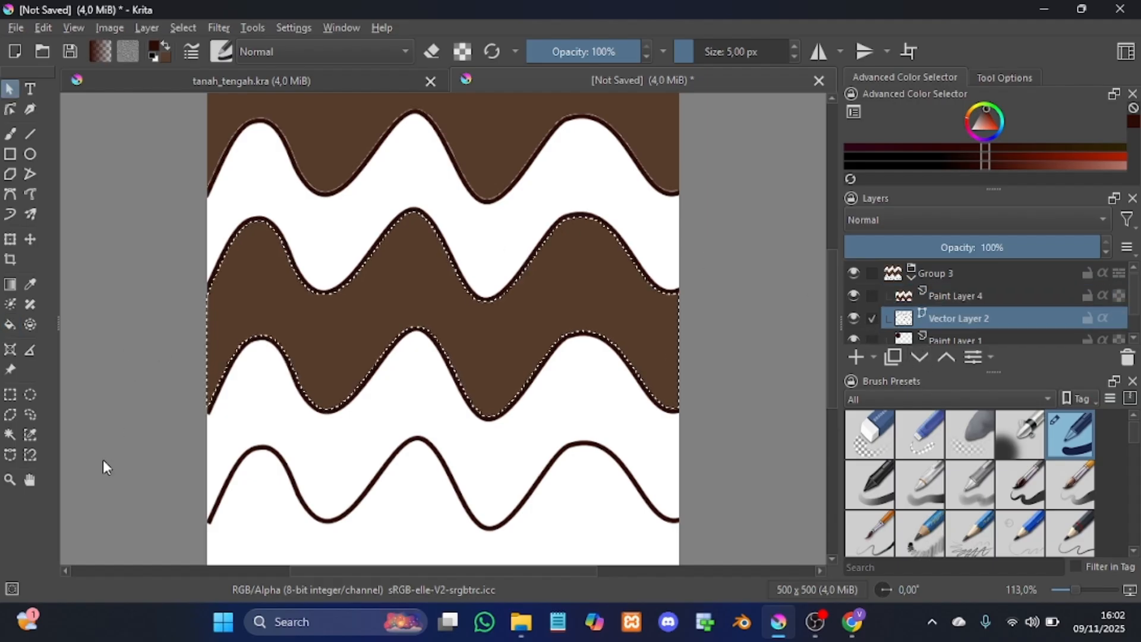
left_click(11, 435)
left_click(277, 522)
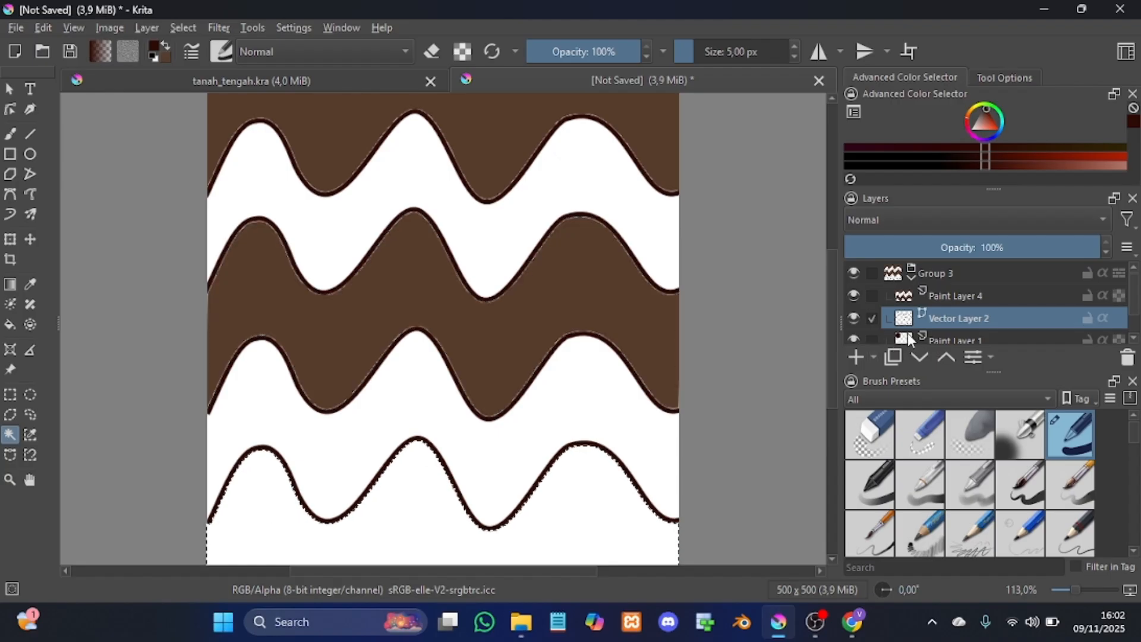
Step: Fill the selected area below the fourth wavy line with brown on Paint Layer 4 and check the tile in wrap-around mode
left_click(871, 293)
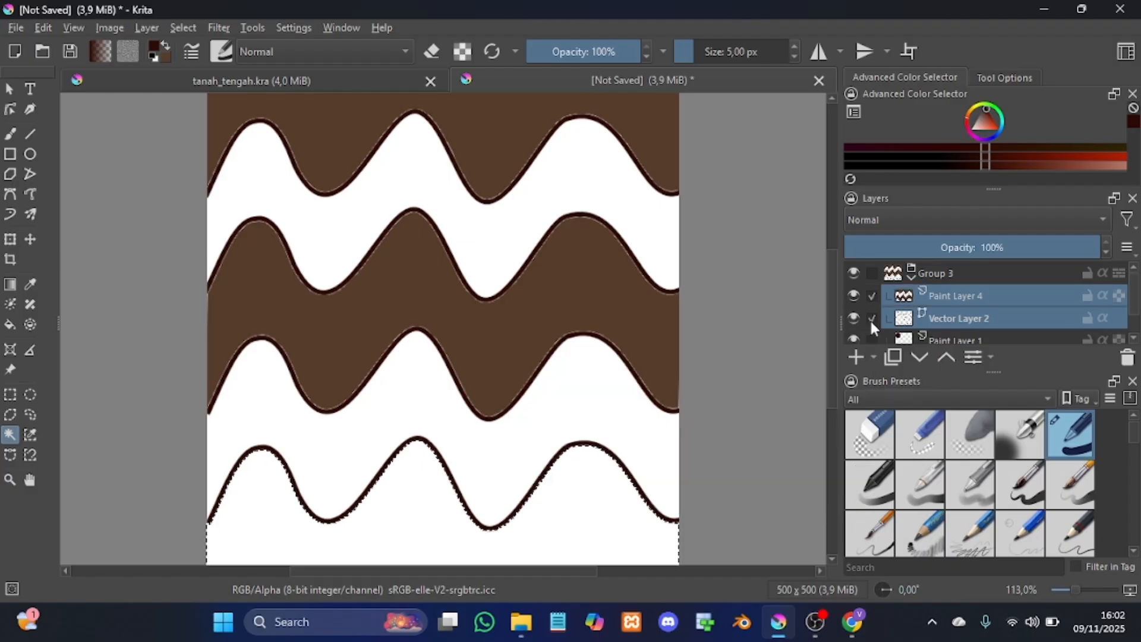
left_click(10, 324)
left_click(259, 510)
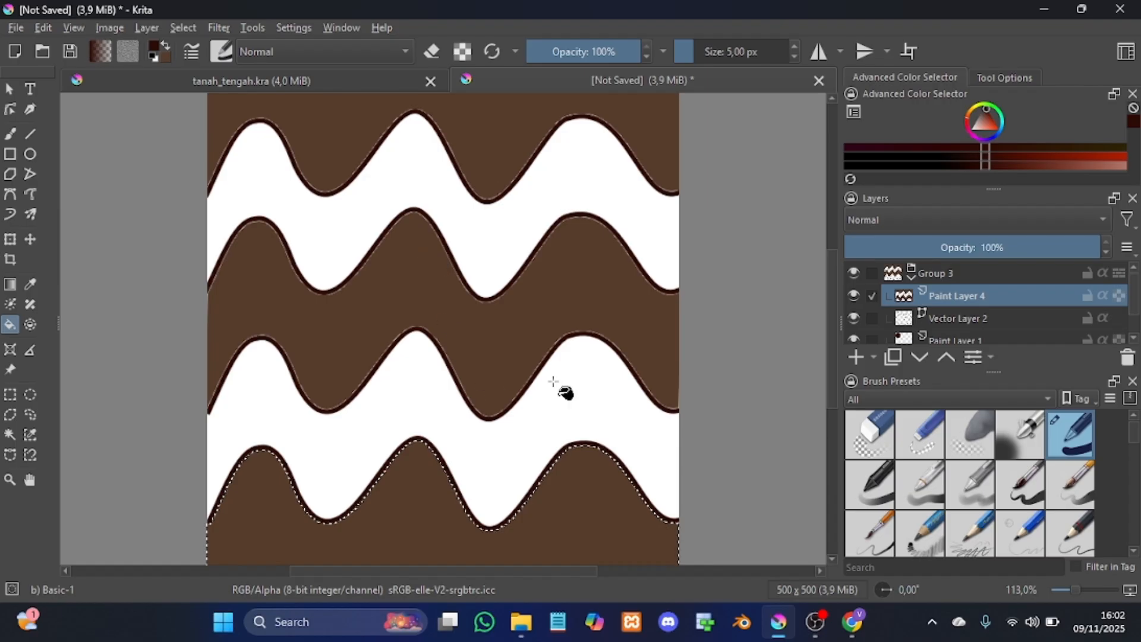
left_click(908, 51)
left_click(908, 50)
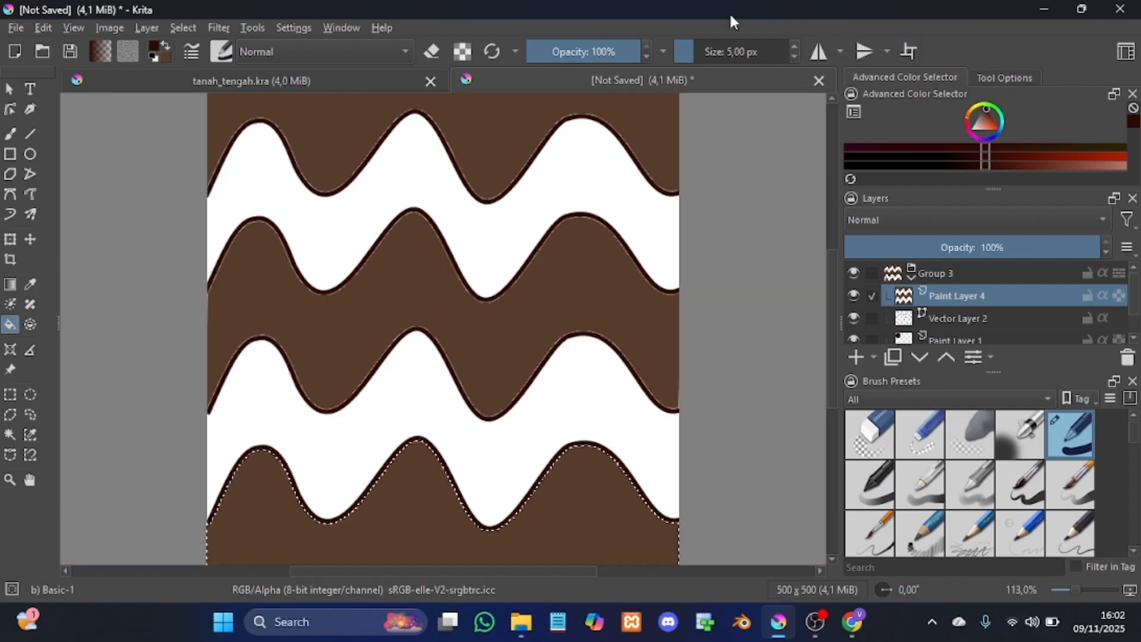
Step: Select the band between the first and second wavy lines using Vector Layer 2, and make Paint Layer 4 the only active layer again
left_click(871, 316)
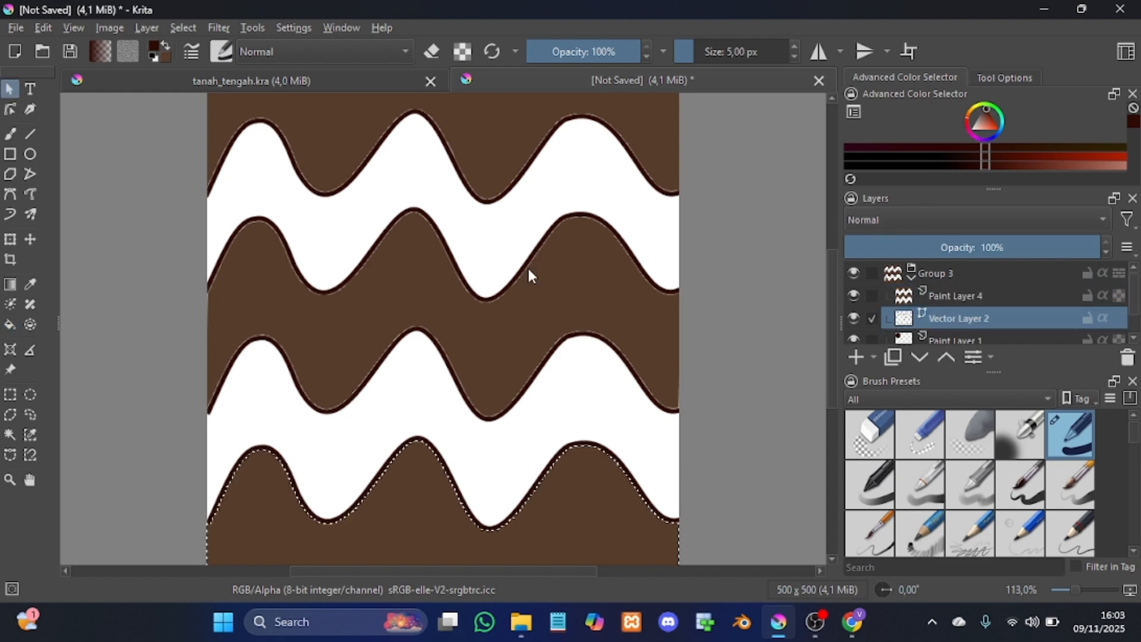
left_click(9, 434)
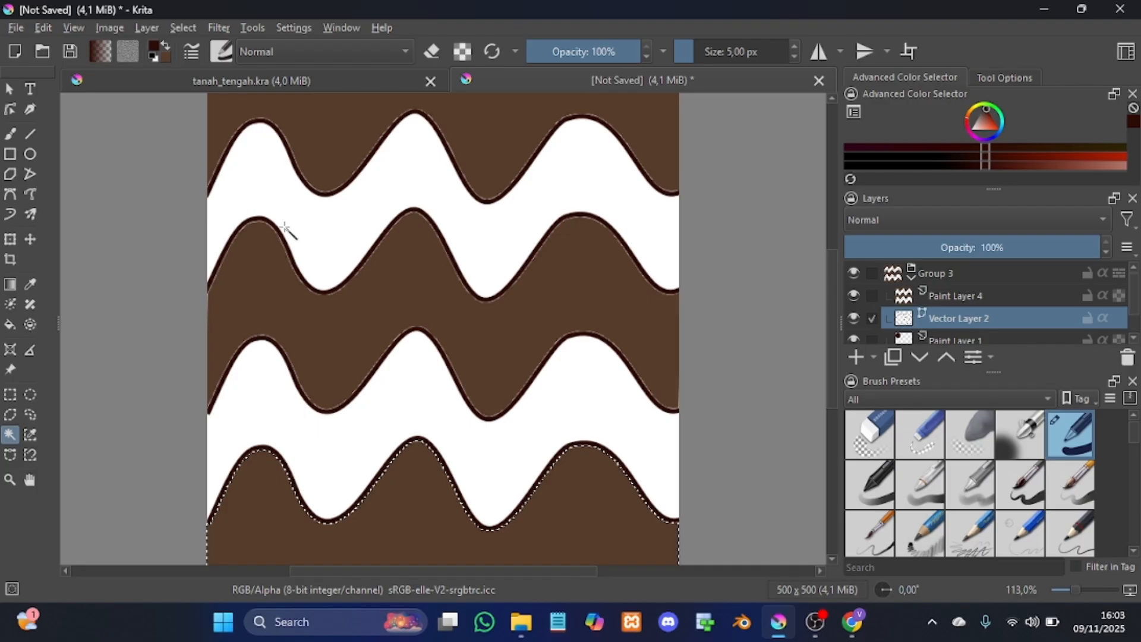
left_click(324, 204)
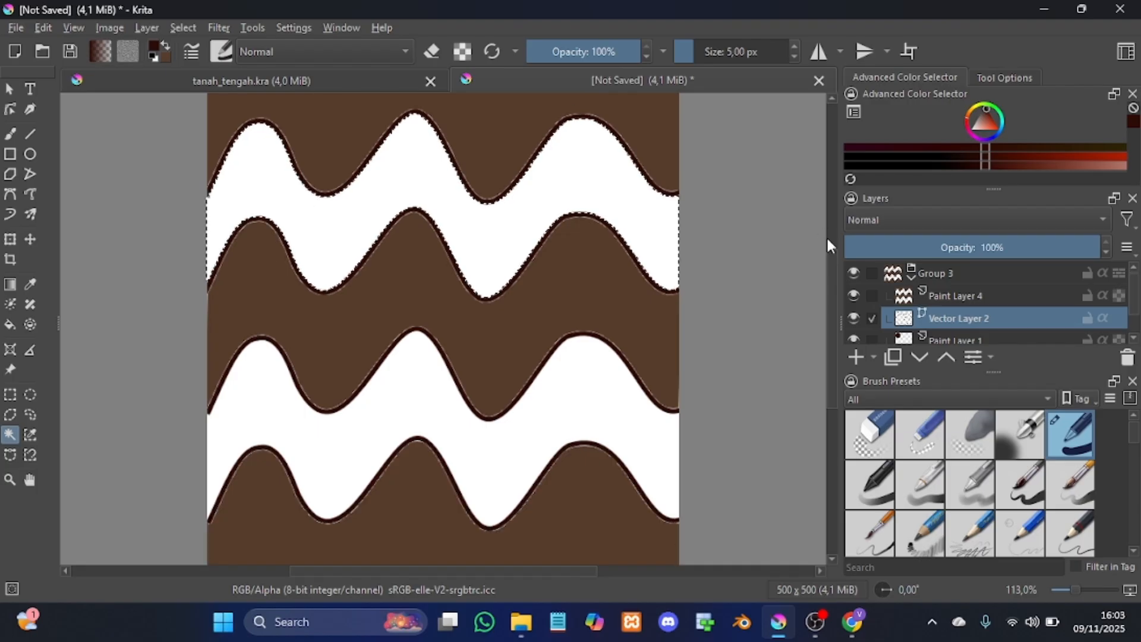
left_click(869, 296)
left_click(872, 319)
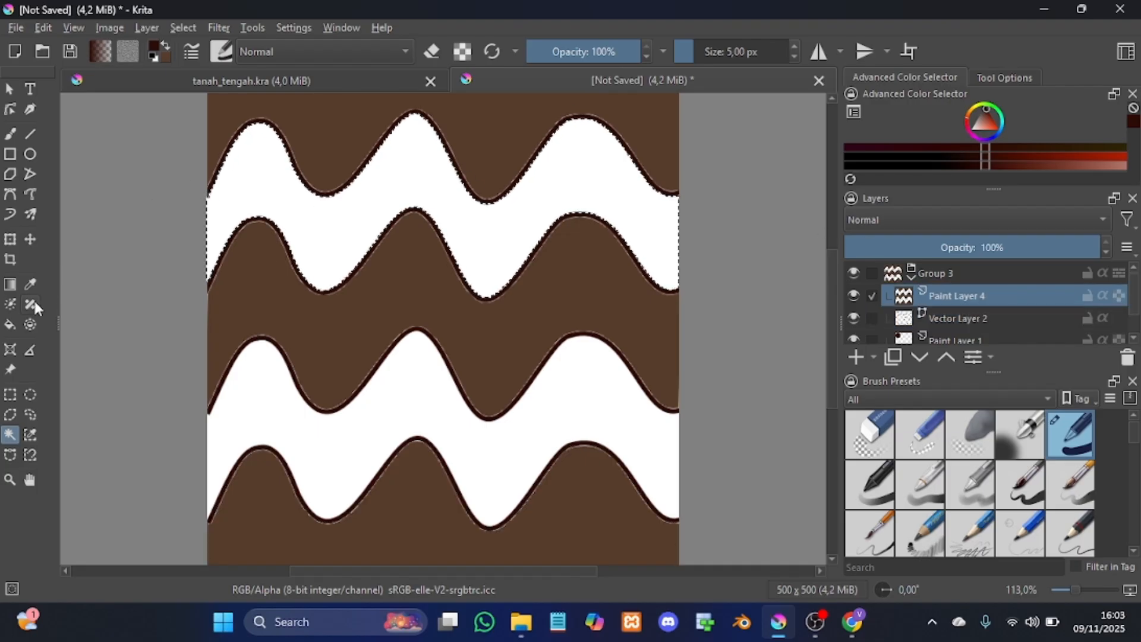
Step: Set the foreground colour to near-black #1b1211 for the Fill Tool
left_click(8, 325)
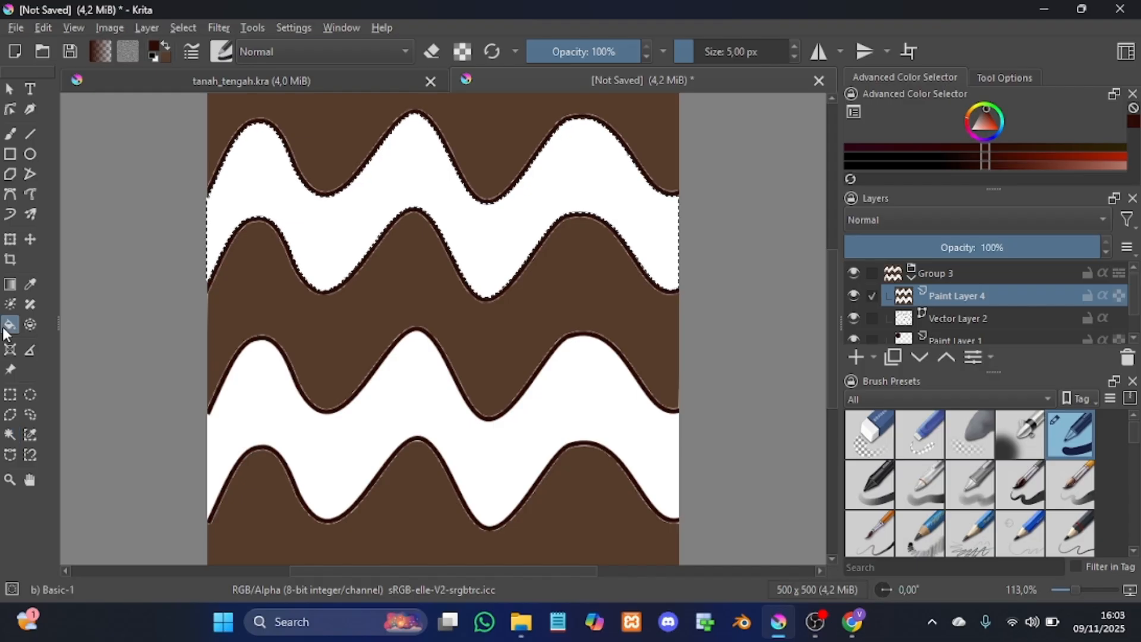
left_click(157, 53)
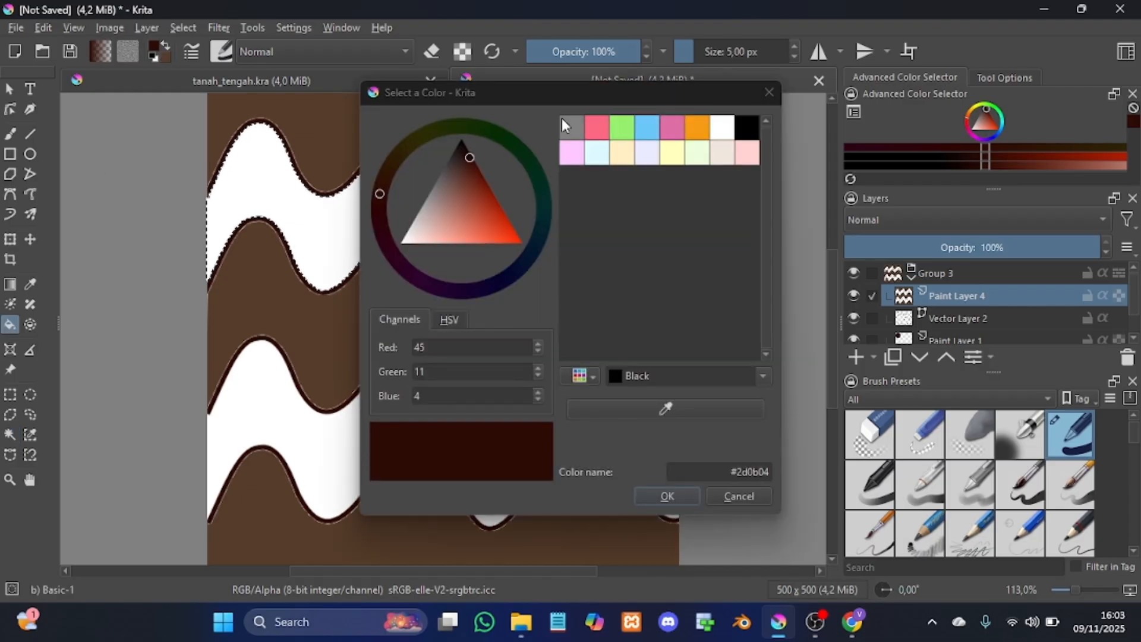
left_click(465, 201)
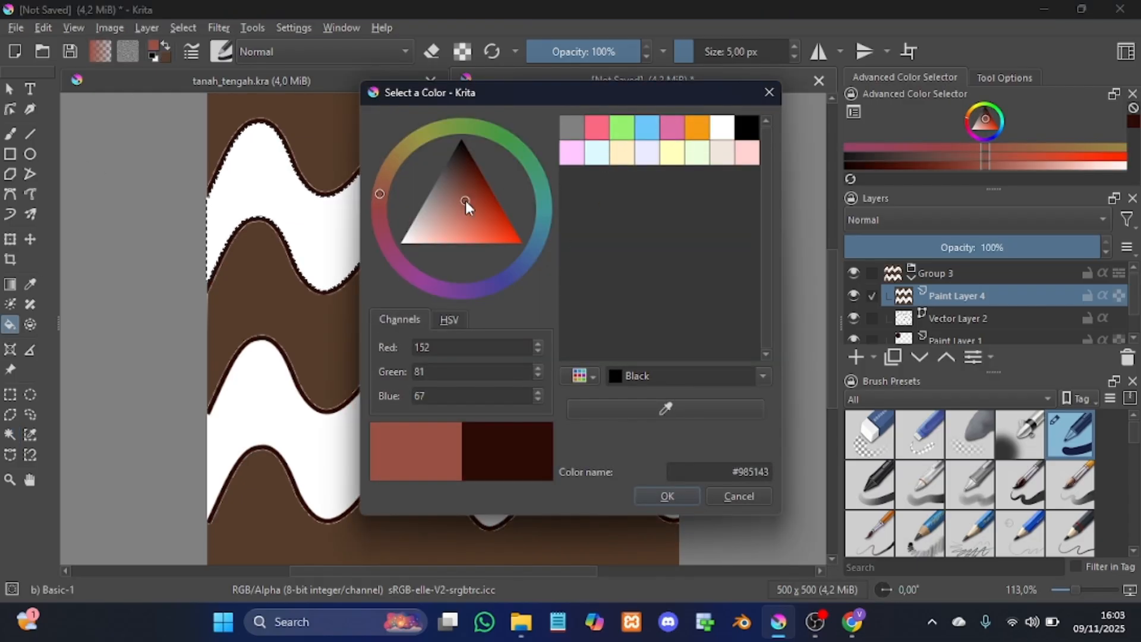
left_click(473, 161)
left_click(462, 144)
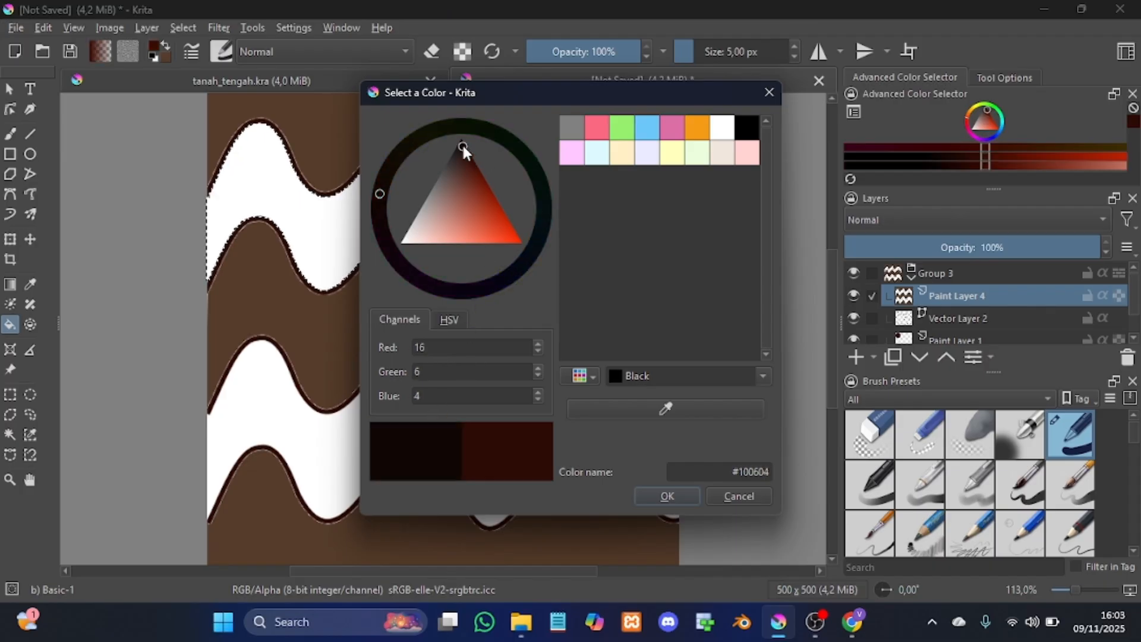
left_click_drag(471, 202, 460, 151)
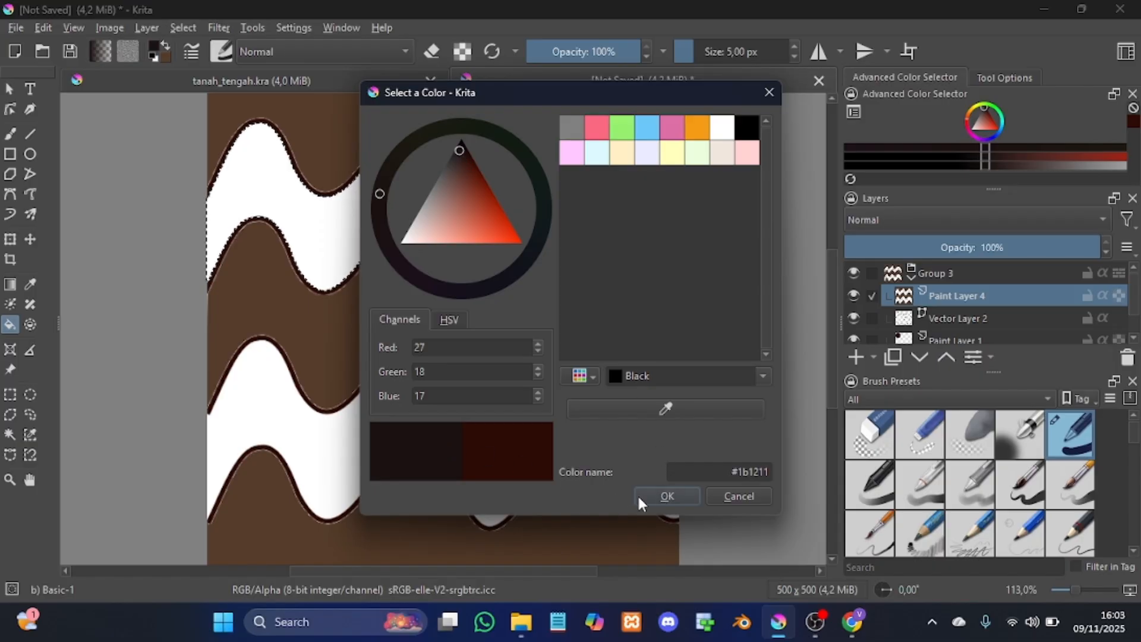
left_click(655, 491)
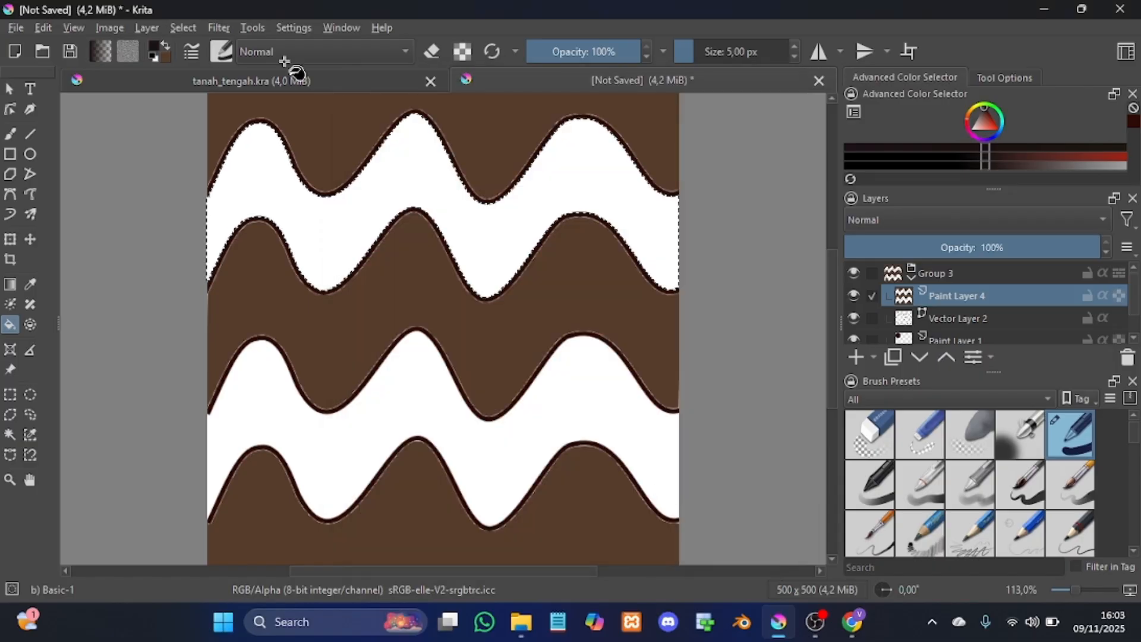
Step: Undo a brown trial fill, swap the two colours, and fill the band between the first and second wavy lines with near-black
left_click(295, 196)
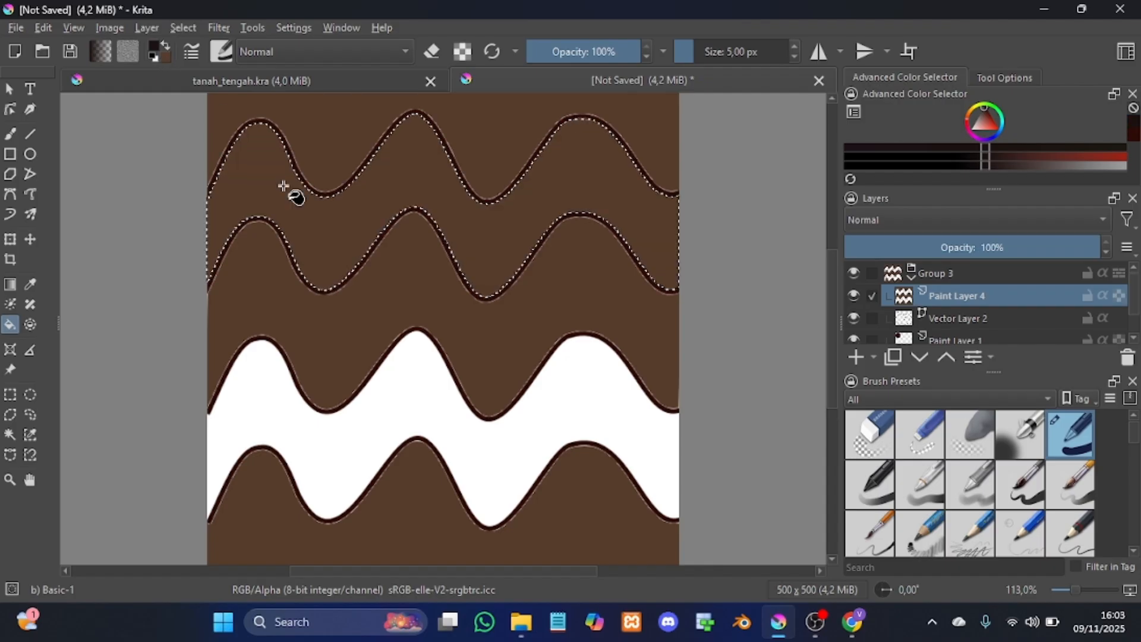
key("ctrl+z")
left_click(166, 47)
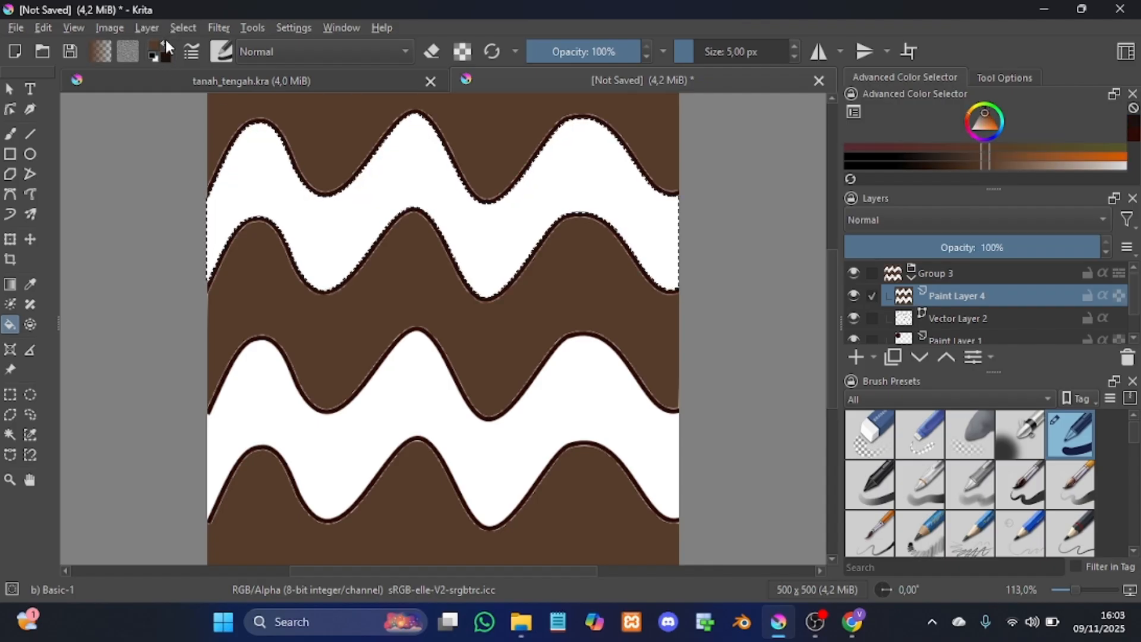
left_click(270, 157)
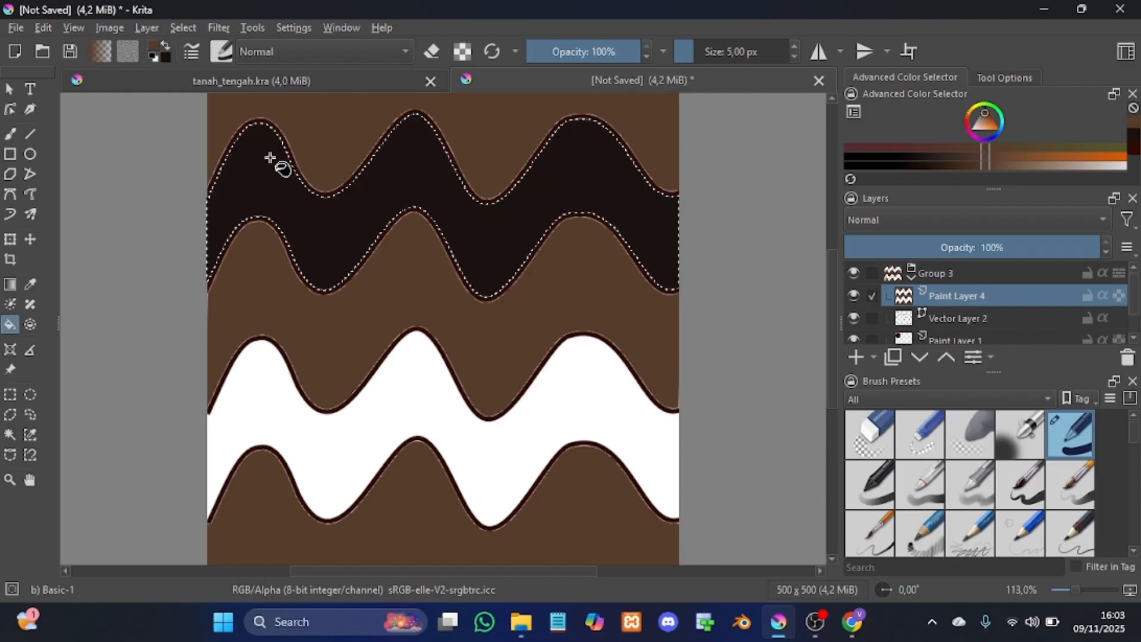
Step: Select the band between the third and fourth wavy lines using Vector Layer 2, and return to Paint Layer 4 as the only active layer
left_click(872, 319)
left_click(871, 296)
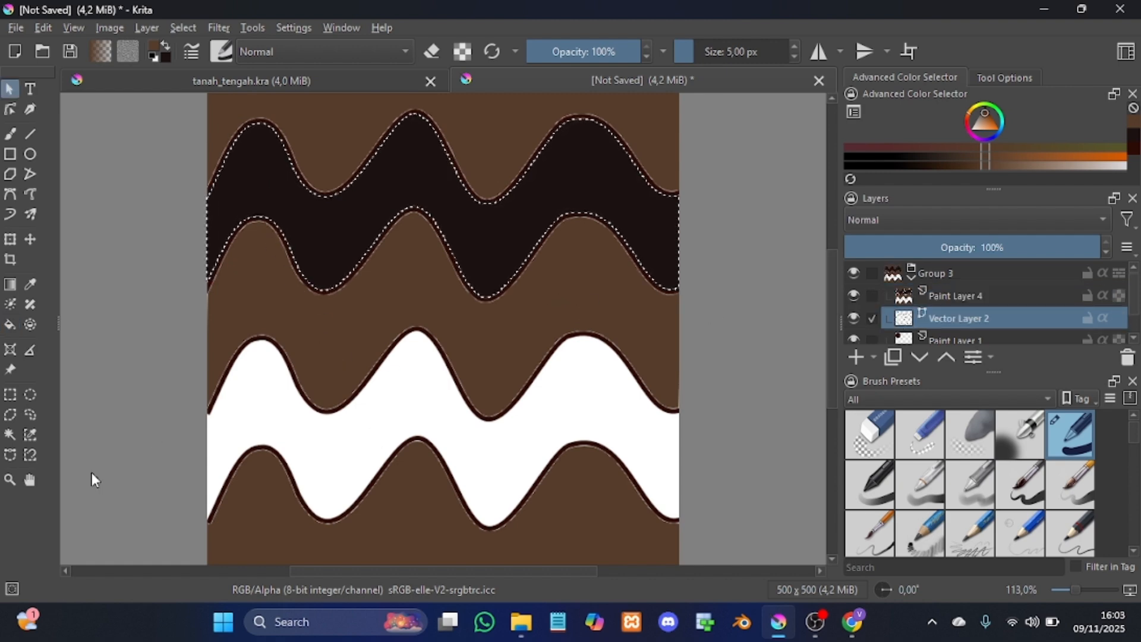
left_click(10, 434)
left_click(266, 433)
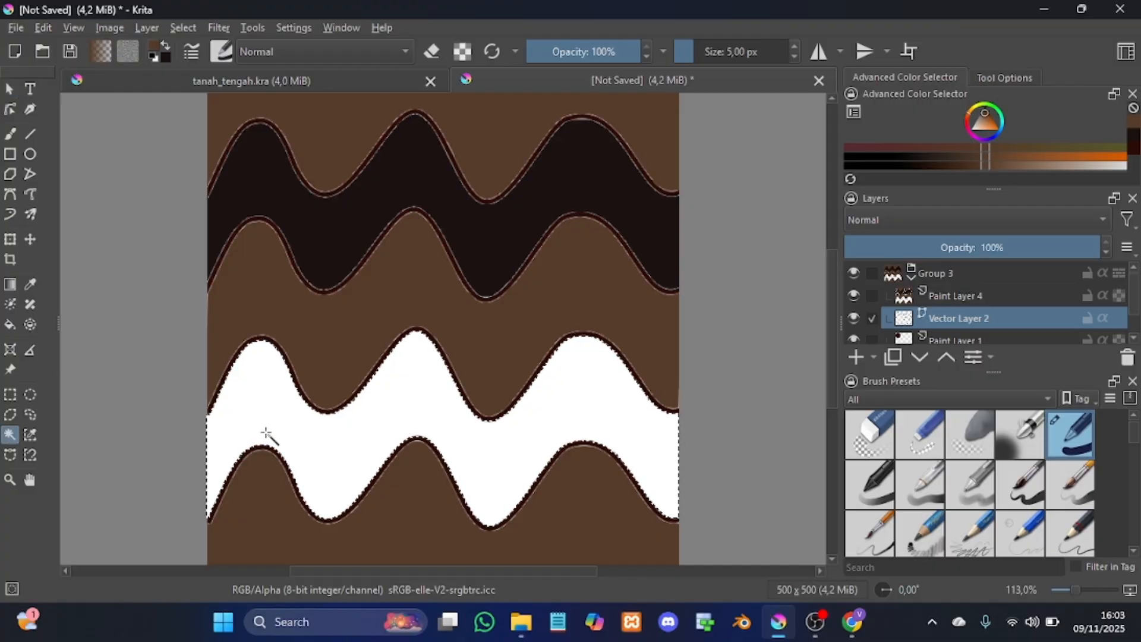
left_click(871, 296)
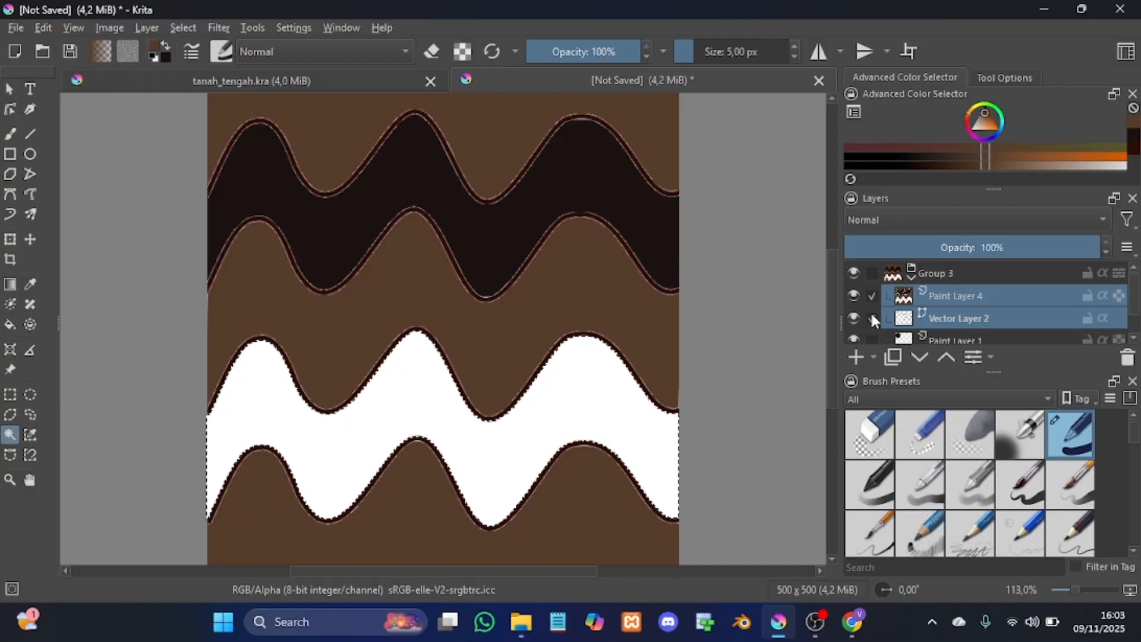
left_click(872, 318)
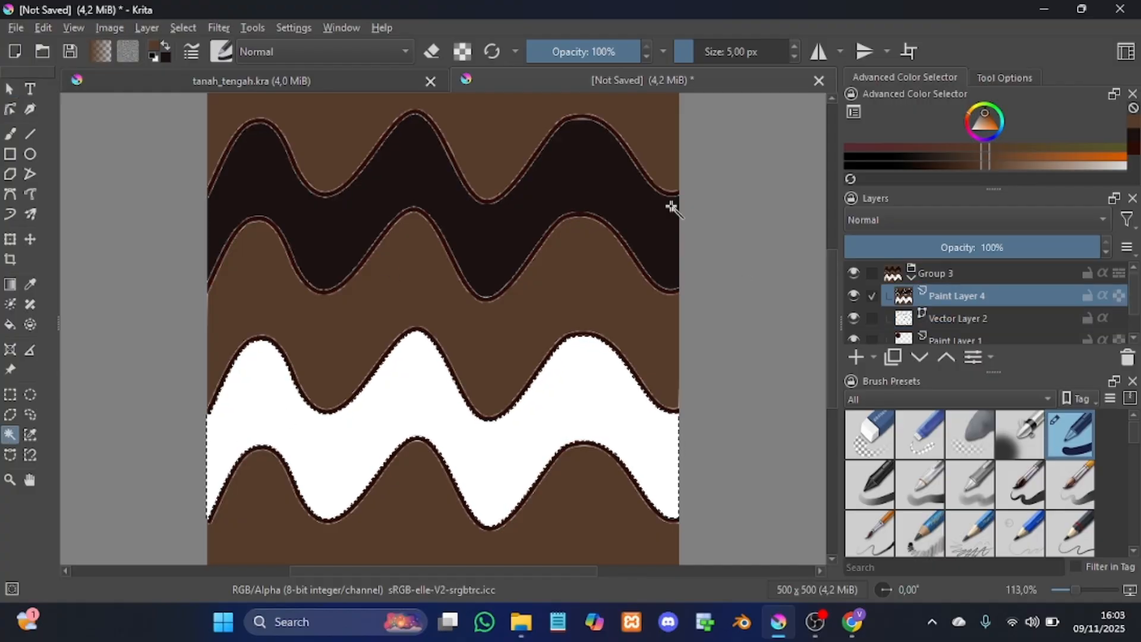
Step: Fill the selected band between the third and fourth wavy lines with near-black and clear the selection
left_click(10, 324)
left_click(253, 393)
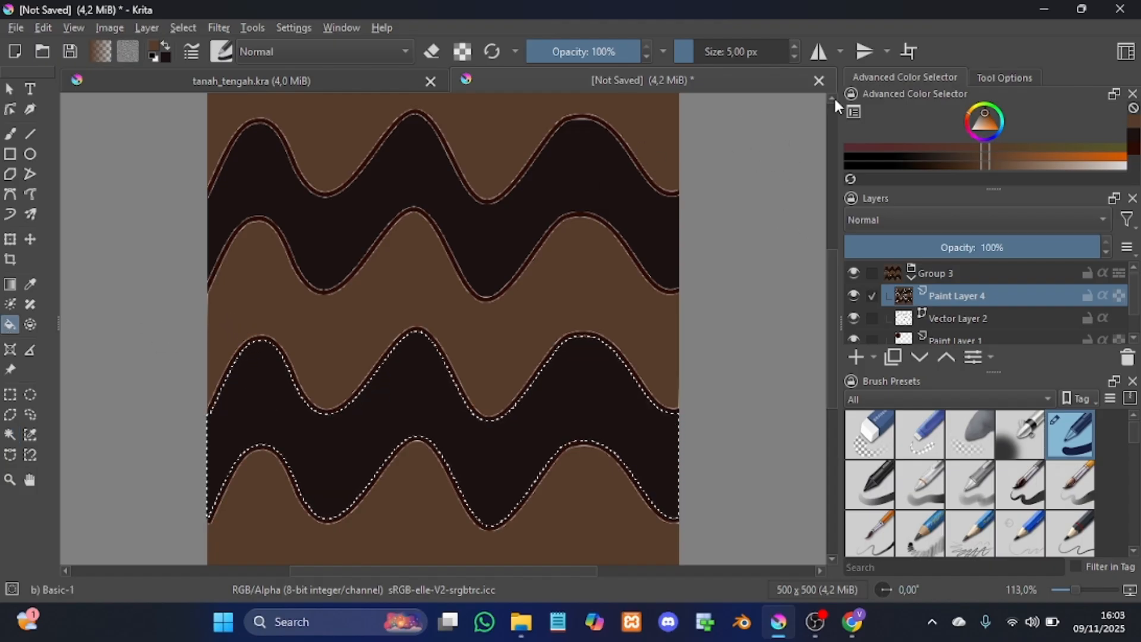
left_click(9, 90)
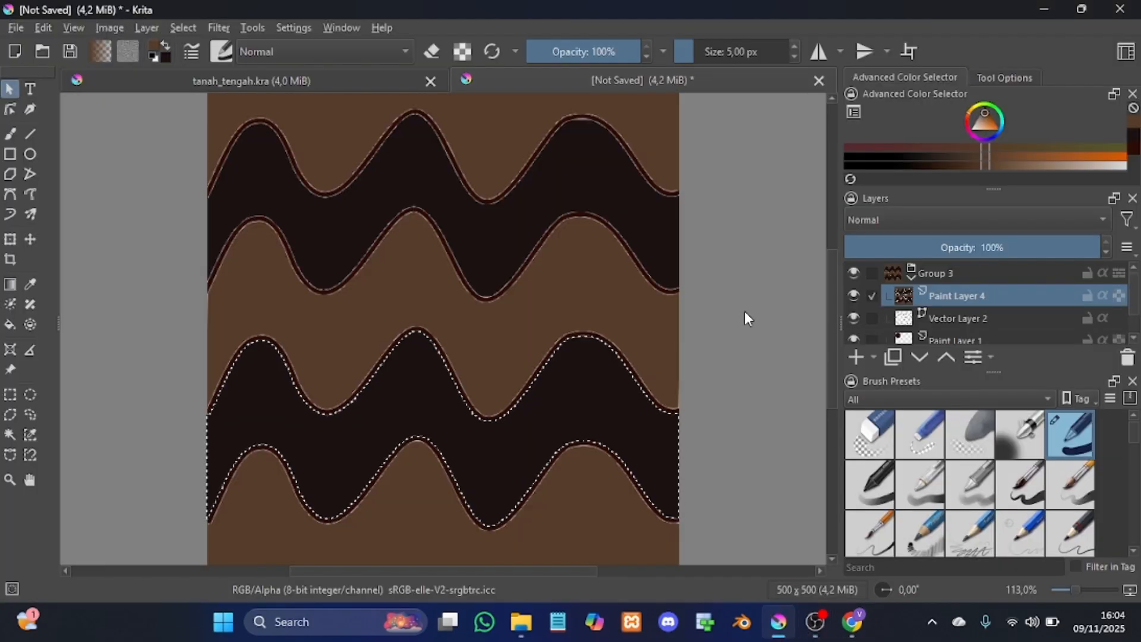
key("ctrl+shift+a")
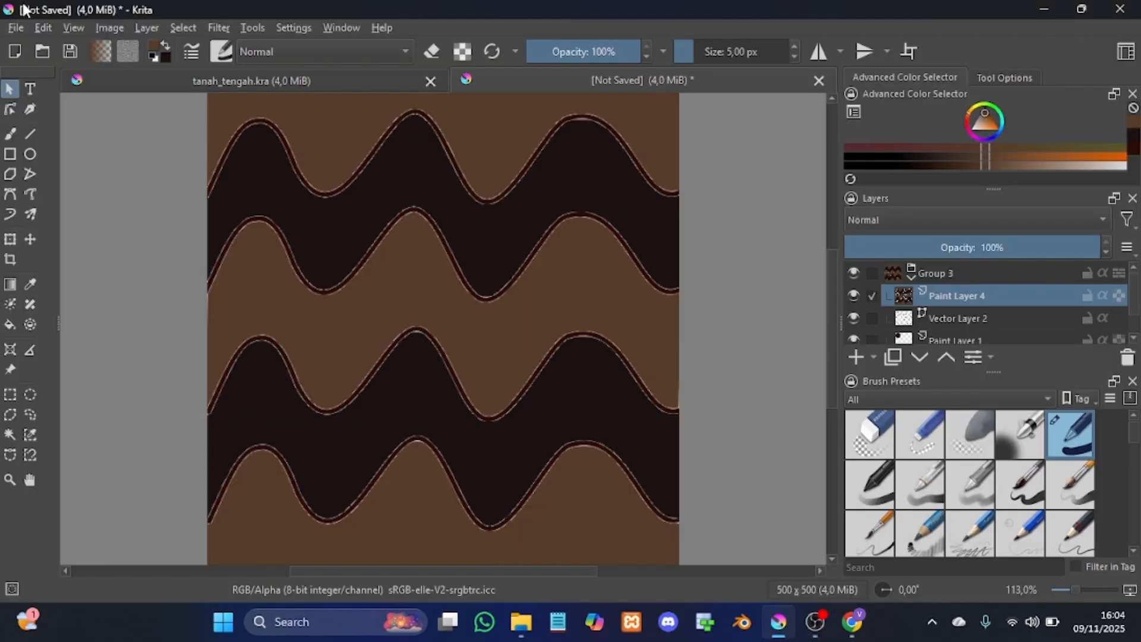
Step: Save the wavy tile document as tanah.kra and keep it in view
left_click(15, 27)
left_click(36, 104)
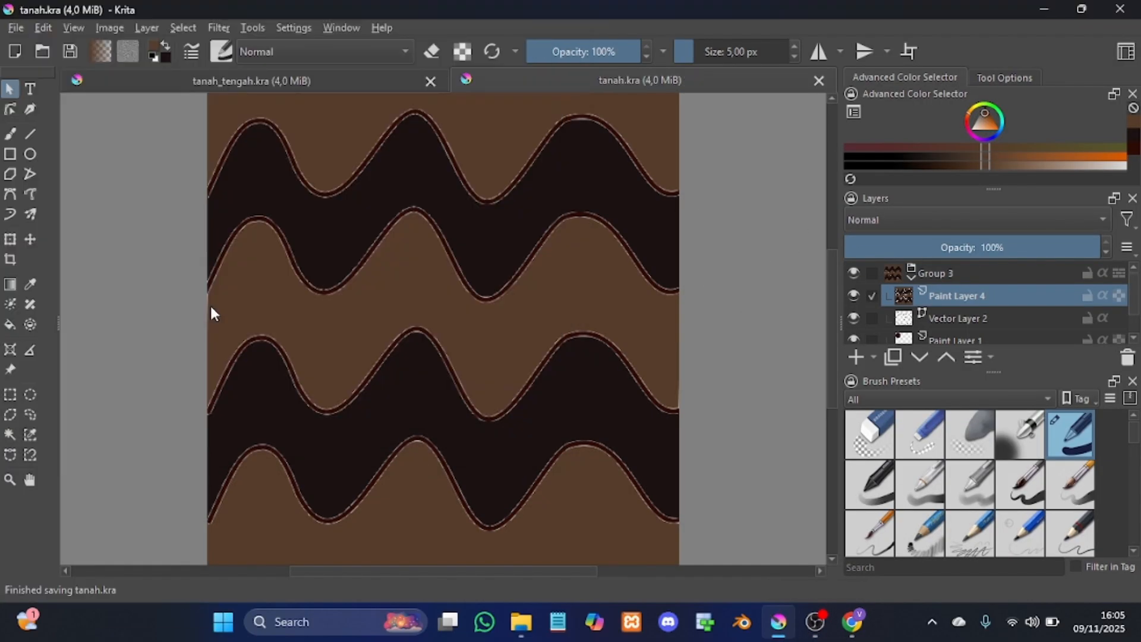
left_click(419, 87)
left_click(630, 82)
Step: Set up the Freehand Brush with the Basic-5 Size Opacity preset and a light beige colour
left_click(30, 154)
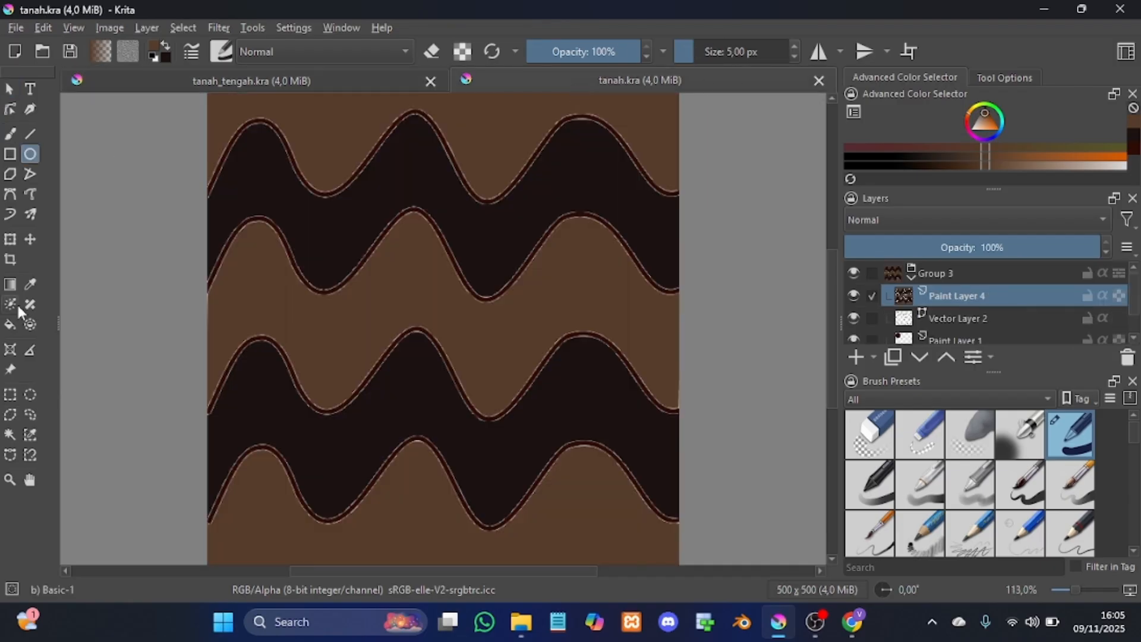
left_click(602, 52)
left_click(10, 134)
left_click(221, 52)
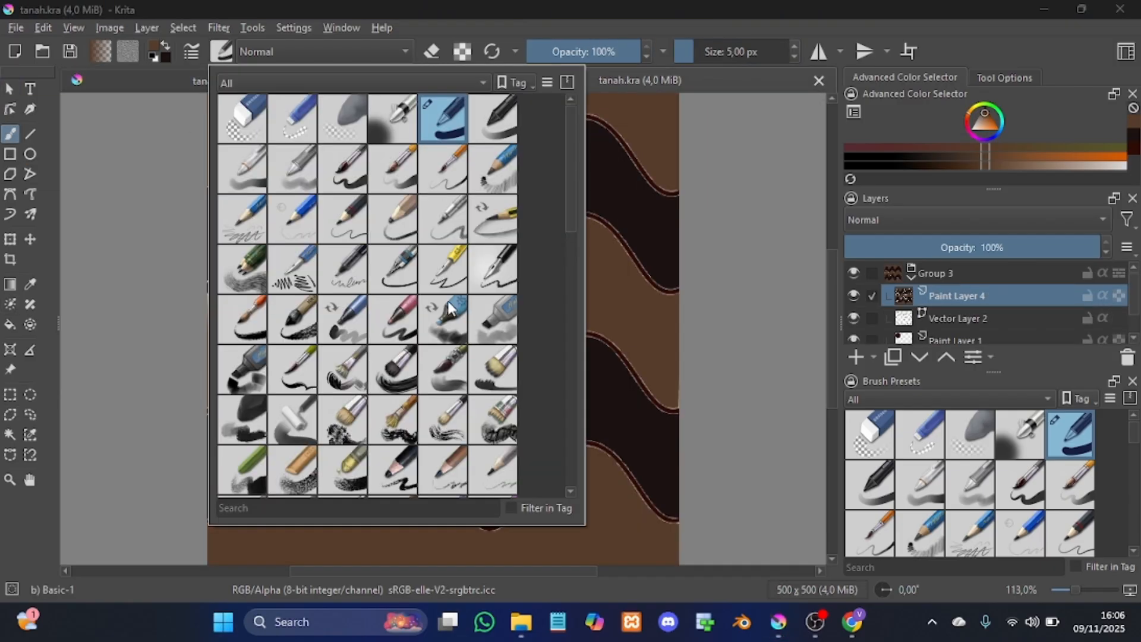
left_click(194, 205)
left_click(10, 326)
left_click(10, 134)
left_click(221, 52)
left_click(392, 169)
left_click(1058, 159)
left_click(1079, 166)
Step: Undo a first large trial dot, reduce the brush size, and paint two light beige dots on the upper dark band
left_click(606, 173)
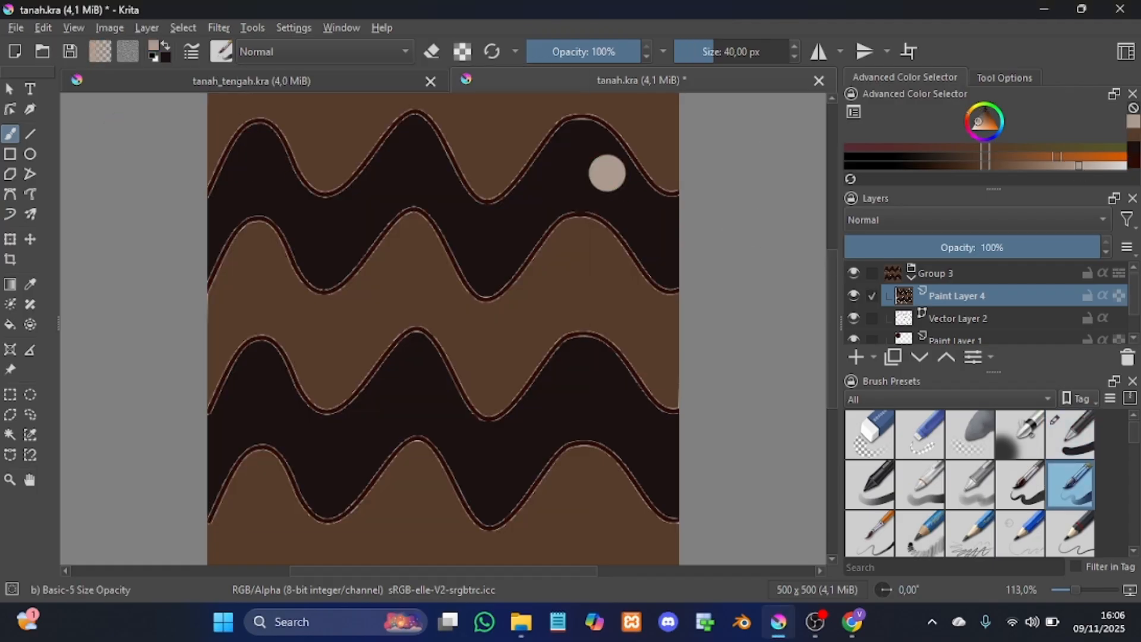
key("ctrl+z")
left_click(707, 52)
left_click(221, 51)
left_click(329, 234)
left_click(606, 161)
Step: Reduce the brush size further and paint small beige dots near the first wavy line and on the third wavy line
left_click(725, 52)
left_click(693, 51)
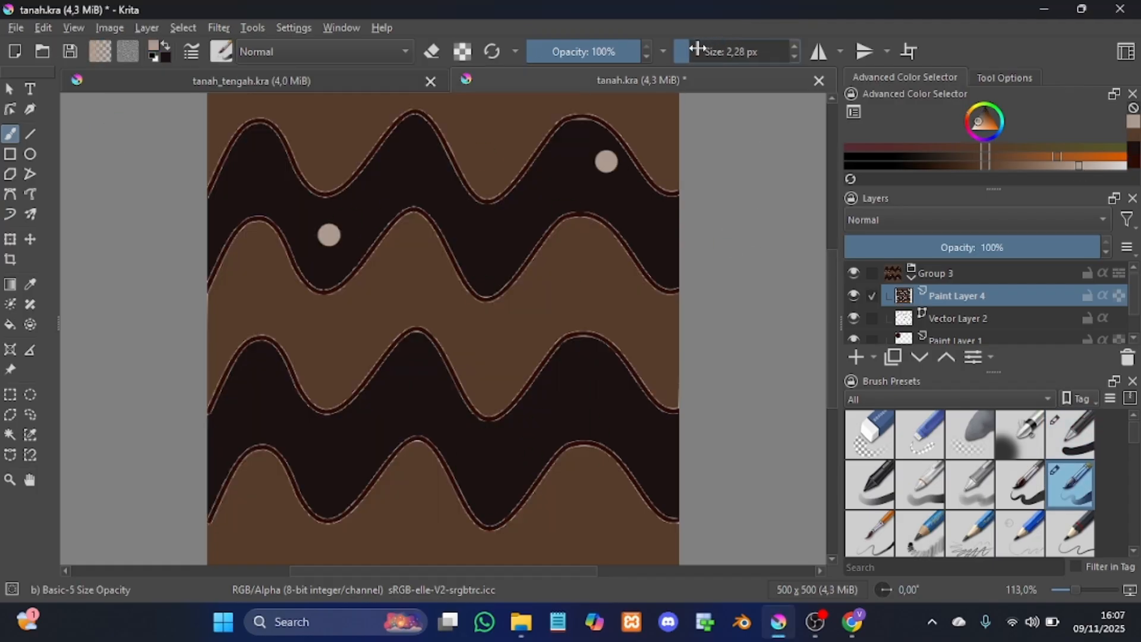
left_click(700, 52)
left_click(460, 153)
left_click(534, 374)
Step: Lower the brush opacity to 45%, scatter faint small dots over the bands, and set the brush size to 64.71 px
left_click(577, 52)
left_click(345, 439)
left_click(607, 297)
left_click(719, 51)
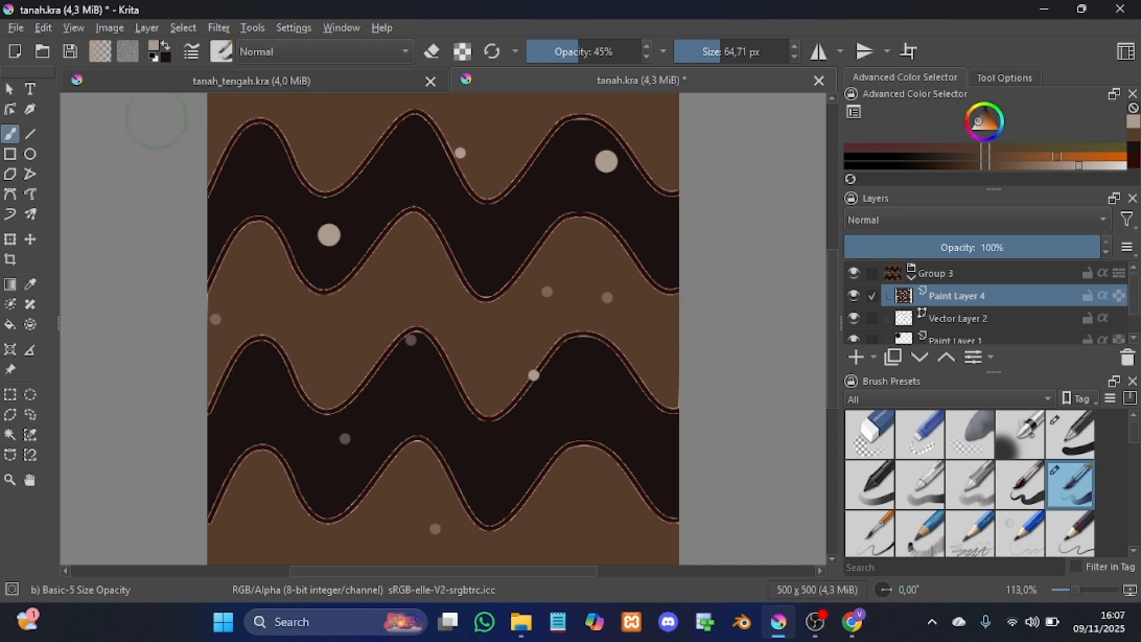
Step: Save a copy of the tile under the file name tanah-rumput
key("ctrl+shift+s")
type("tanah-rumput")
key("Return")
Step: Add a vector layer above Paint Layer 4 and set the Freehand Path Tool's line size to 5 px
left_click(873, 357)
left_click(891, 438)
left_click(29, 195)
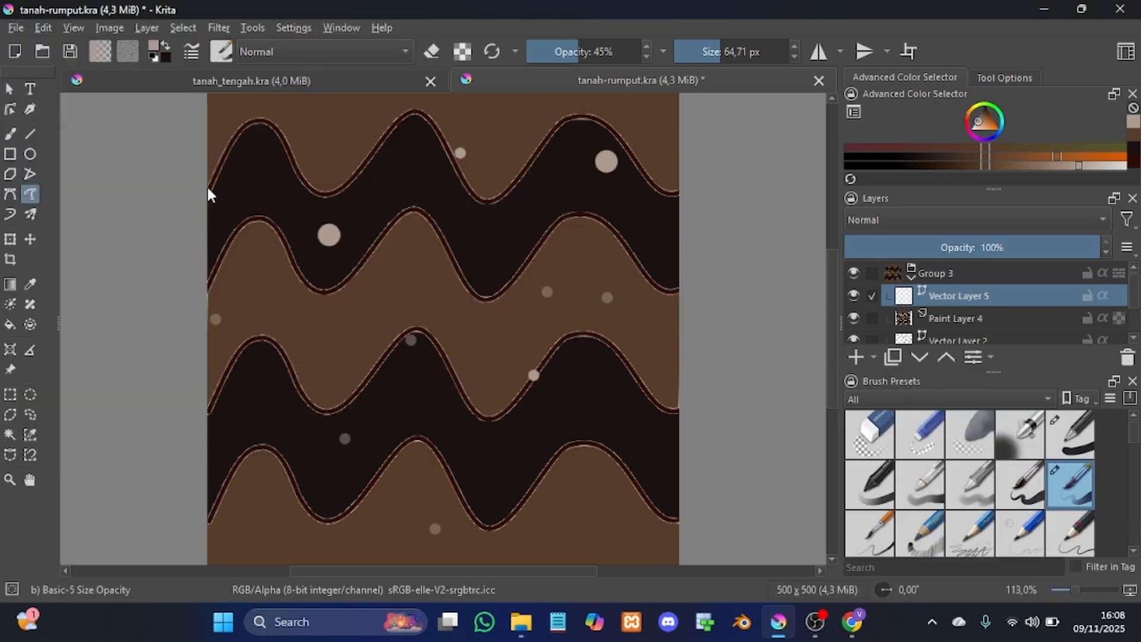
right_click(707, 52)
type("5")
key("Return")
Step: Set the foreground colour to dark green #0f3200
left_click(984, 108)
left_click(154, 47)
left_click(473, 205)
left_click_drag(473, 205, 473, 156)
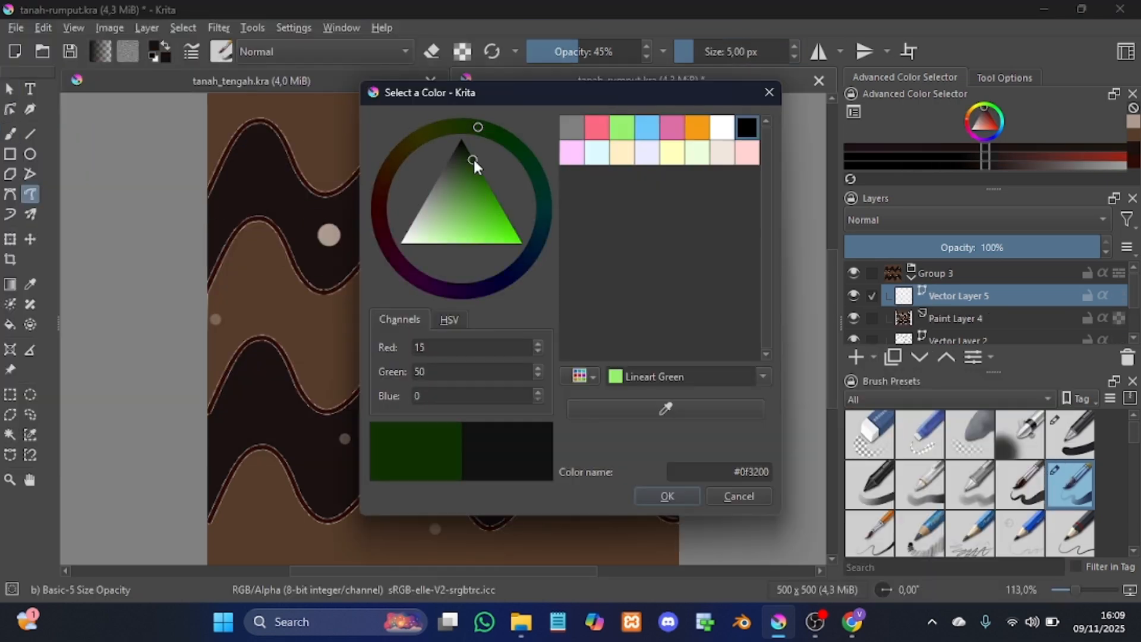
left_click(667, 496)
Step: Undo a first trial path, brighten the green, and draw a wavy freehand path across the full tile width over the upper dark band
left_click_drag(211, 183, 511, 249)
key("ctrl+z")
left_click(1038, 156)
mouse_move(207, 175)
left_mouse_down()
mouse_move(706, 178)
mouse_move(660, 186)
left_mouse_up()
Step: Edit the green path's end node in wrap-around mode, reshaping its curve handle so the line flows smoothly across the tile's seam
left_click(11, 111)
double_click(656, 197)
key("w")
left_click_drag(706, 179, 709, 166)
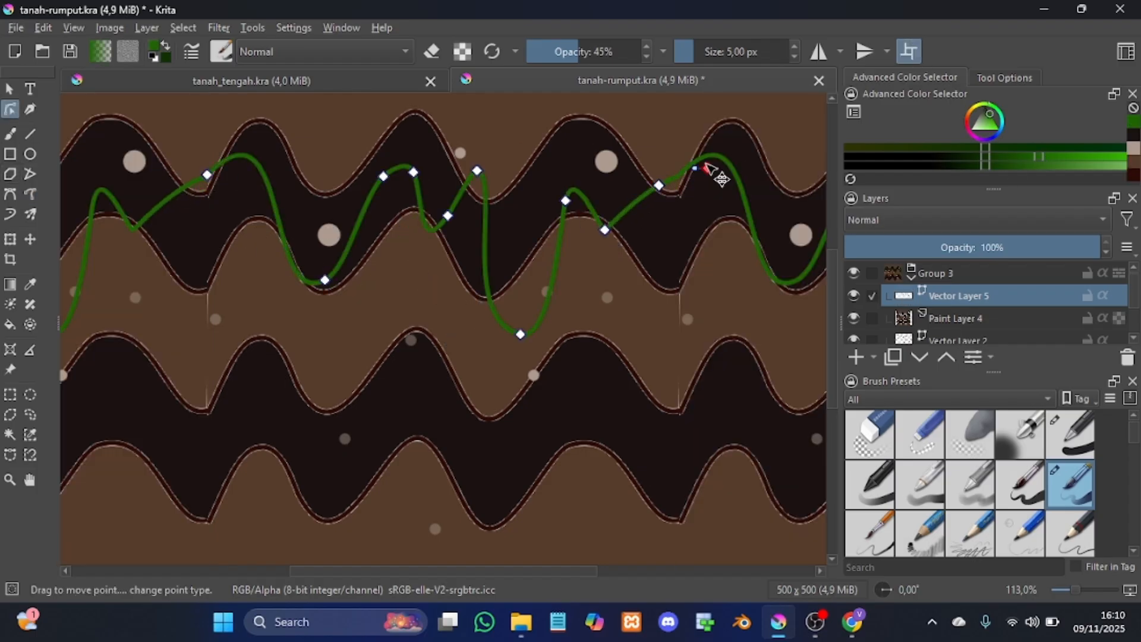
Step: Leave wrap-around mode, add a paint layer above Vector Layer 5, and select the area above the green path with Contiguous Selection
key("w")
left_click(10, 89)
left_click(856, 357)
left_click(959, 319)
left_click(10, 438)
left_click(424, 208)
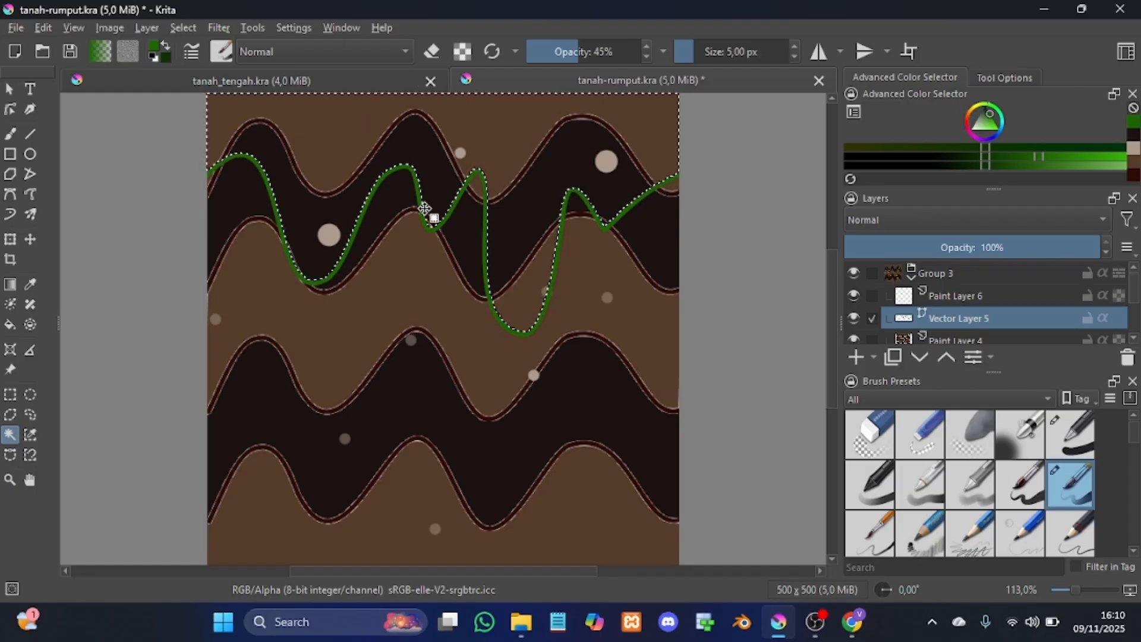
Step: Choose a lighter green and fill the selected grass area on Paint Layer 6
left_click(956, 296)
left_click(9, 324)
left_click(166, 46)
left_click(164, 57)
left_click(484, 208)
left_click(668, 495)
left_click(523, 160)
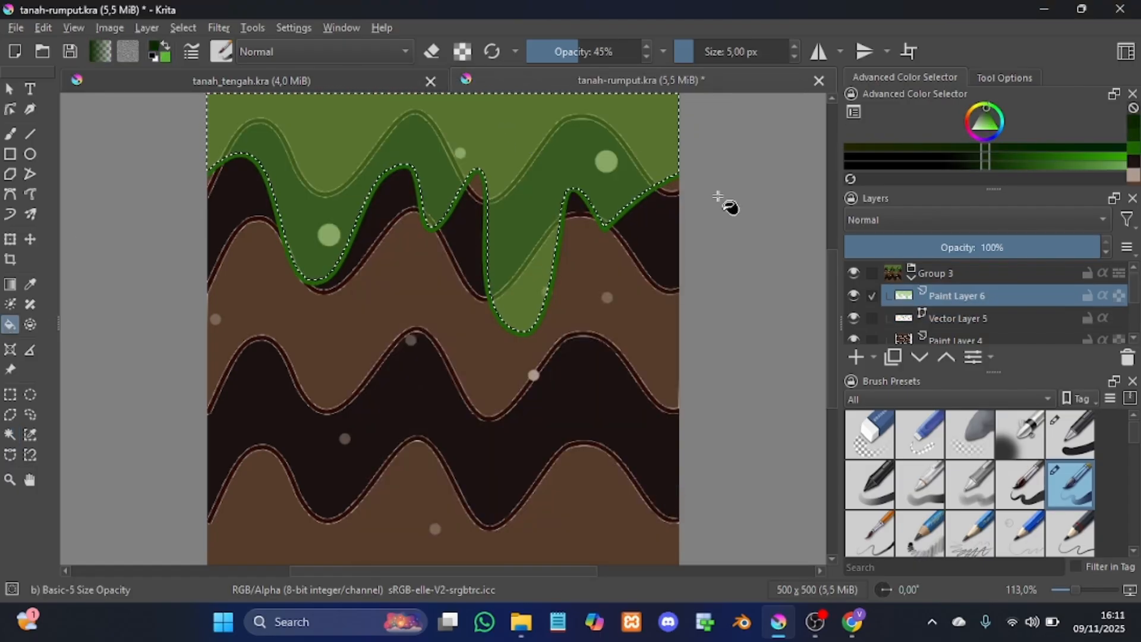
key("ctrl+shift+a")
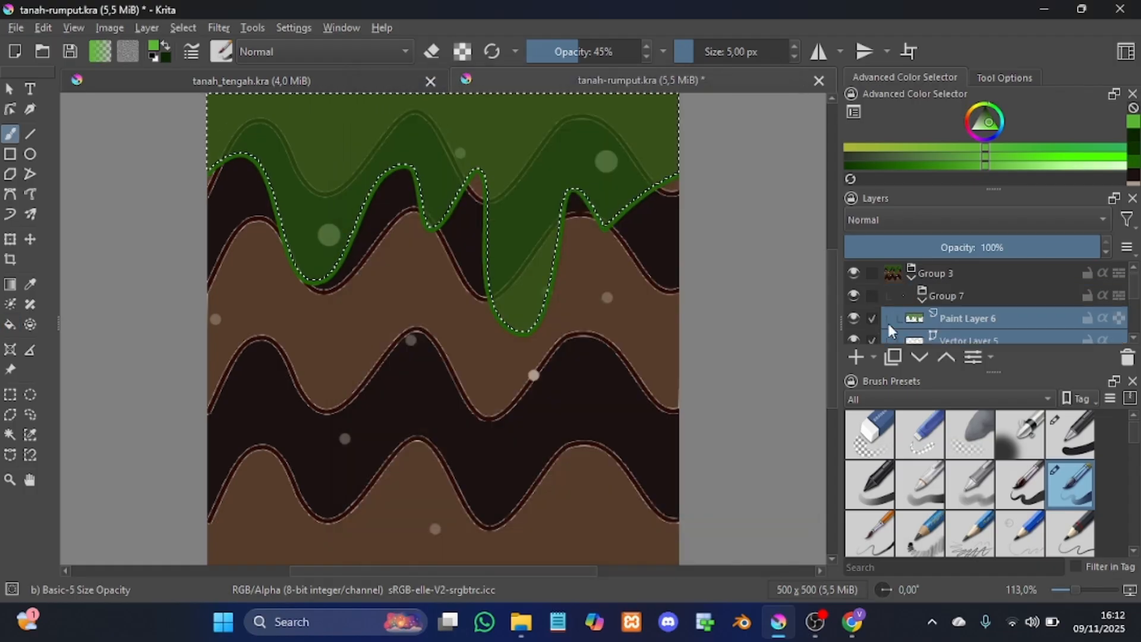
Step: Select Group 3 together with Group 7 and its grass layers, and wrap them in a new group
left_click(871, 295)
left_click(871, 273)
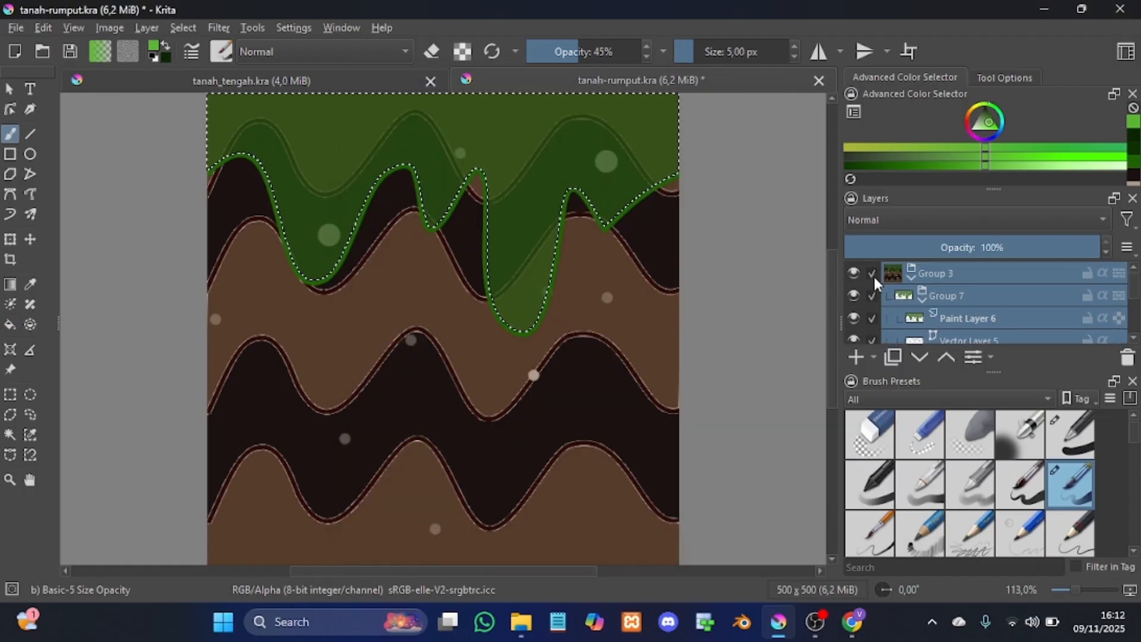
left_click(890, 272)
key("ctrl+g")
key("ctrl+shift+a")
Step: Try extending the selection to the wave areas inside the grass, make Paint Layer 6 active, swap the colours, and deselect everything
left_click(9, 435)
left_click(338, 137)
left_click(523, 238)
key("f")
scroll(876, 313, "down", 3)
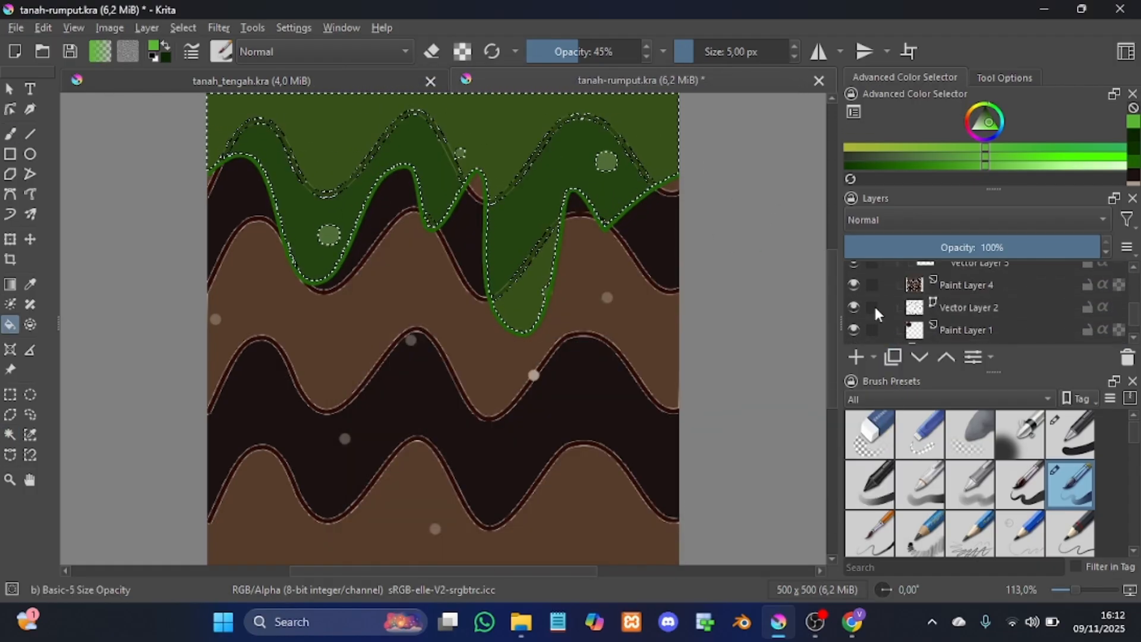
scroll(876, 314, "up", 1)
left_click(915, 271)
left_click(165, 45)
key("ctrl+shift+a")
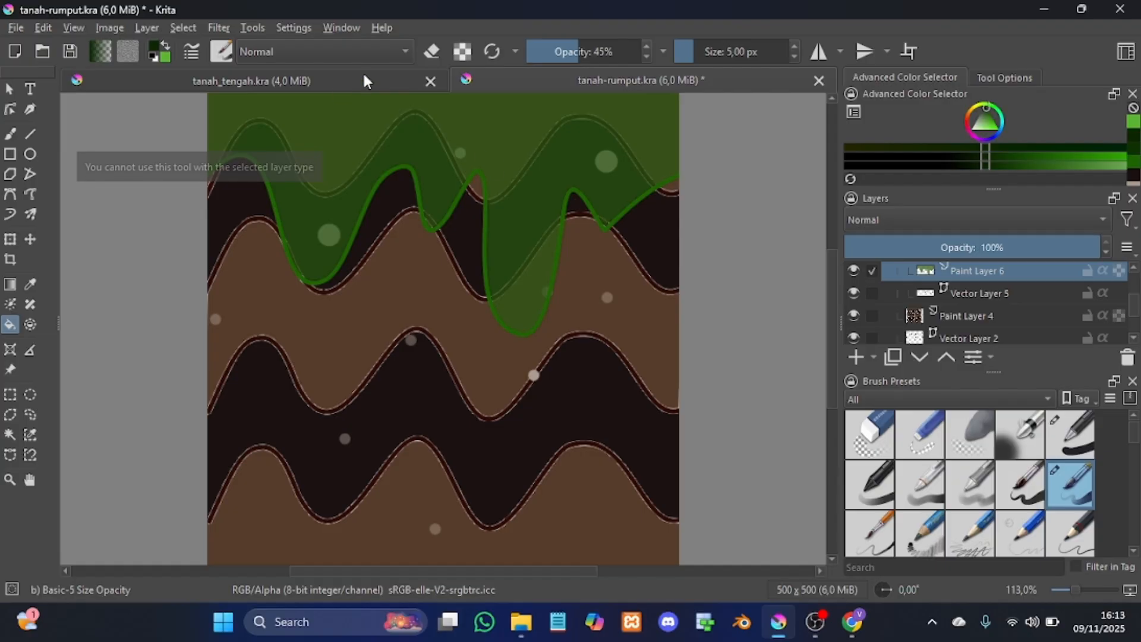
Step: Open the tanah_atas file from the UTS folder in Krita and examine its grass-topped soil tile
left_click(521, 622)
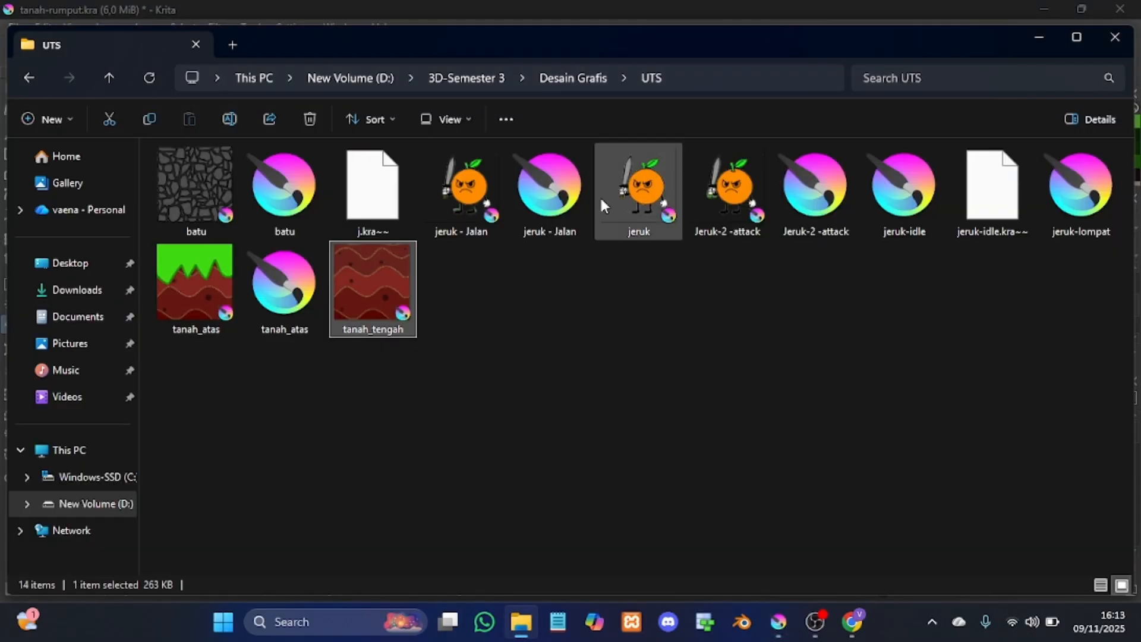
left_click(217, 283)
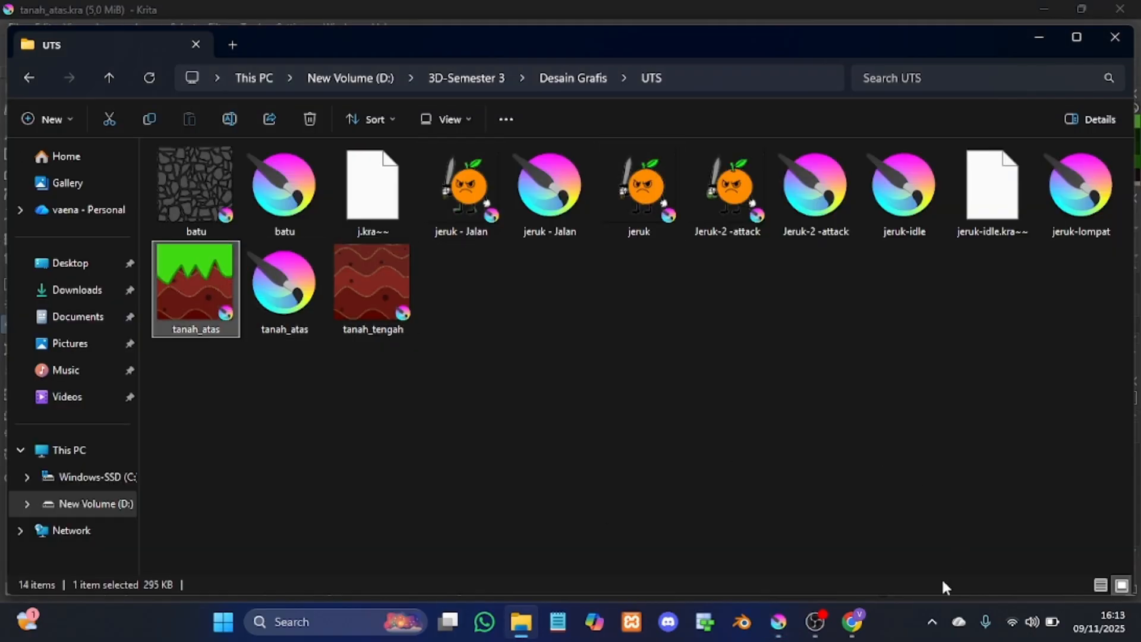
mouse_move(799, 621)
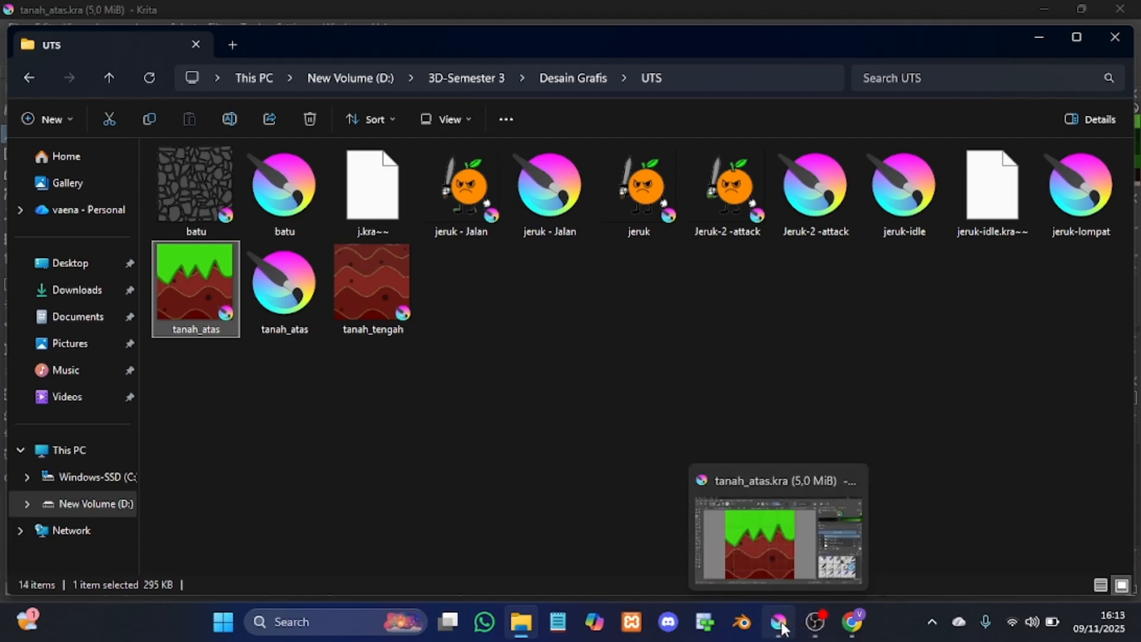
left_click(782, 625)
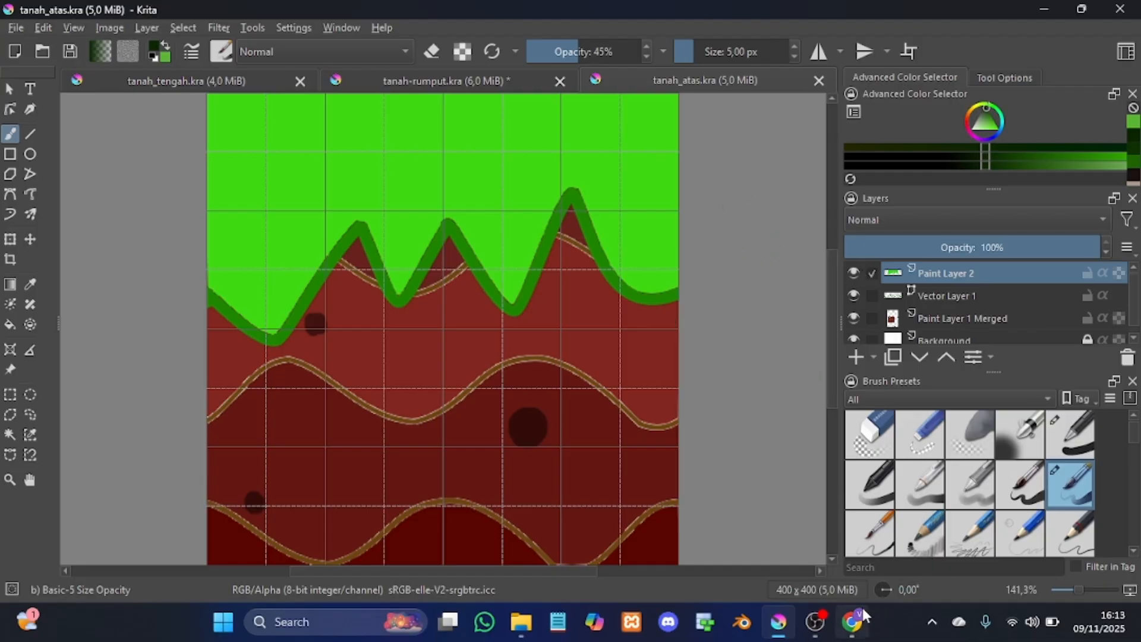
left_click(815, 622)
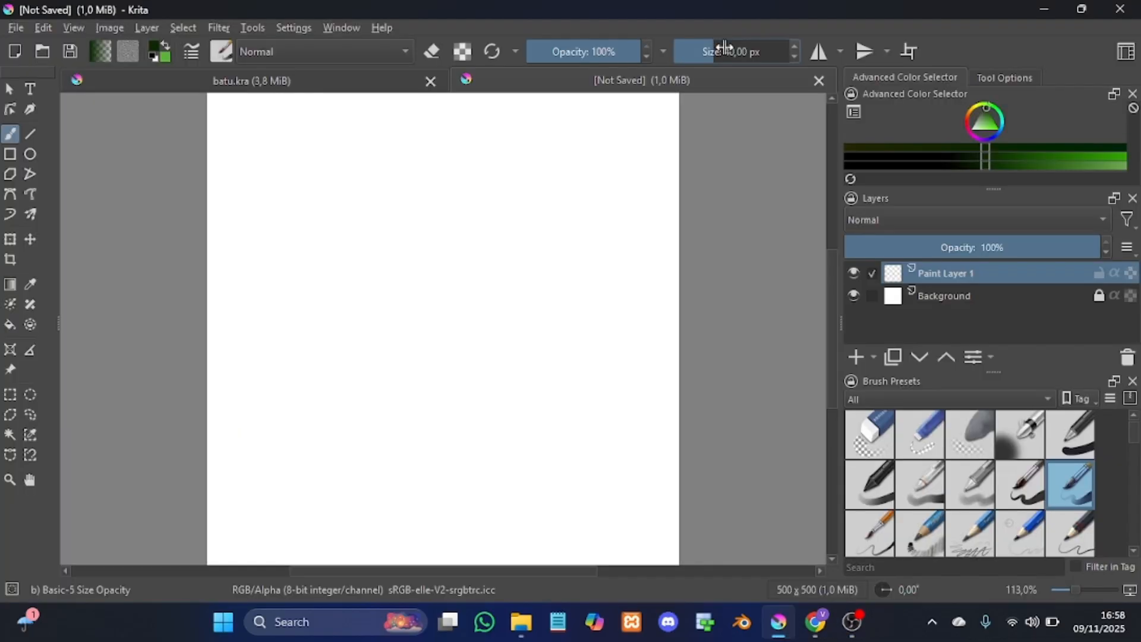
Step: Choose the Basic-1 brush preset for the new 500 x 500 document and set its size to 5 px
left_click(736, 52)
type("3")
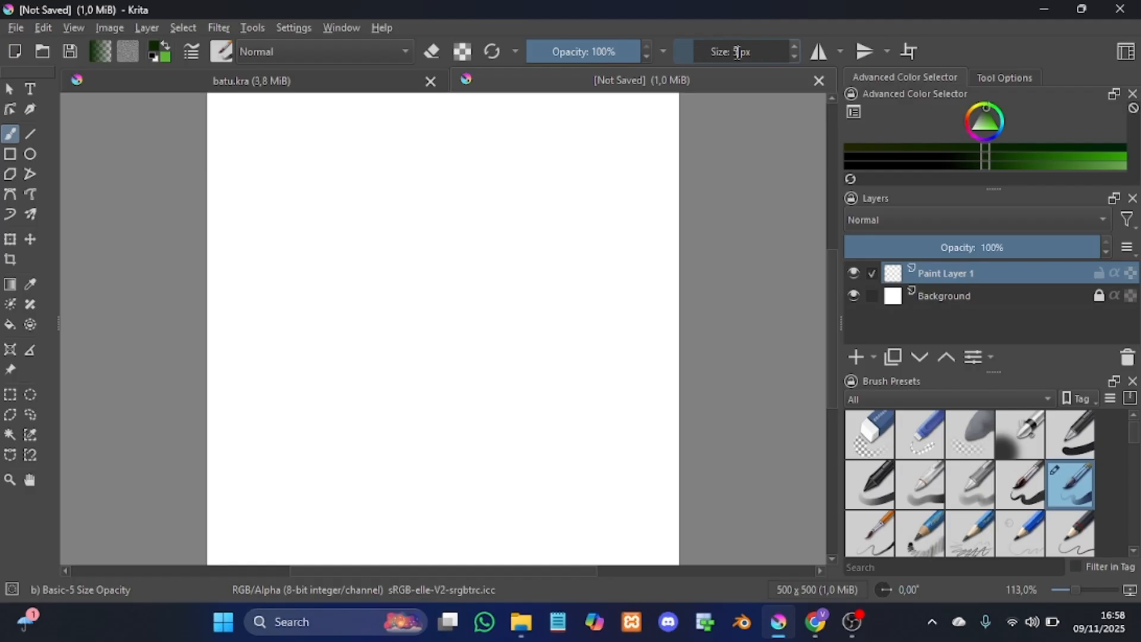
left_click(226, 54)
left_click(735, 243)
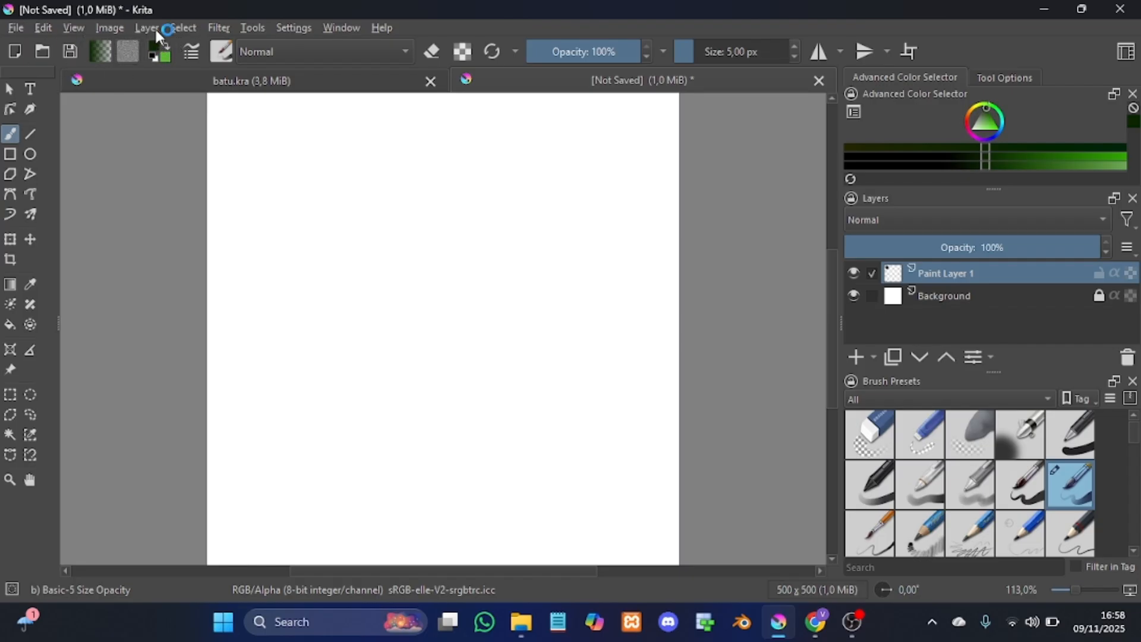
left_click(220, 58)
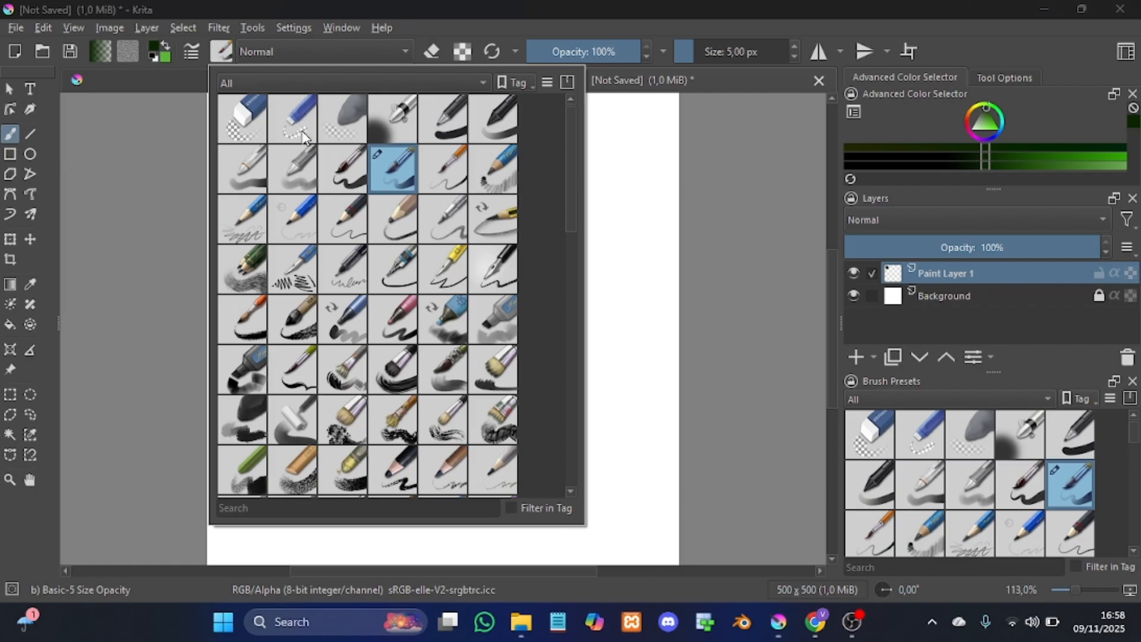
left_click(454, 112)
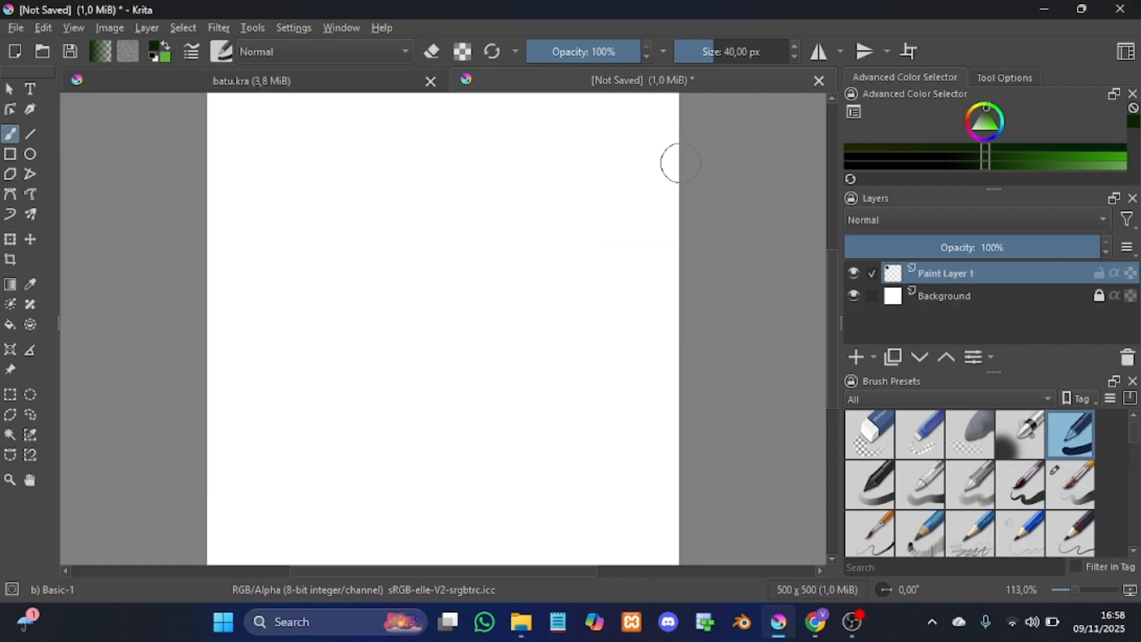
left_click(740, 52)
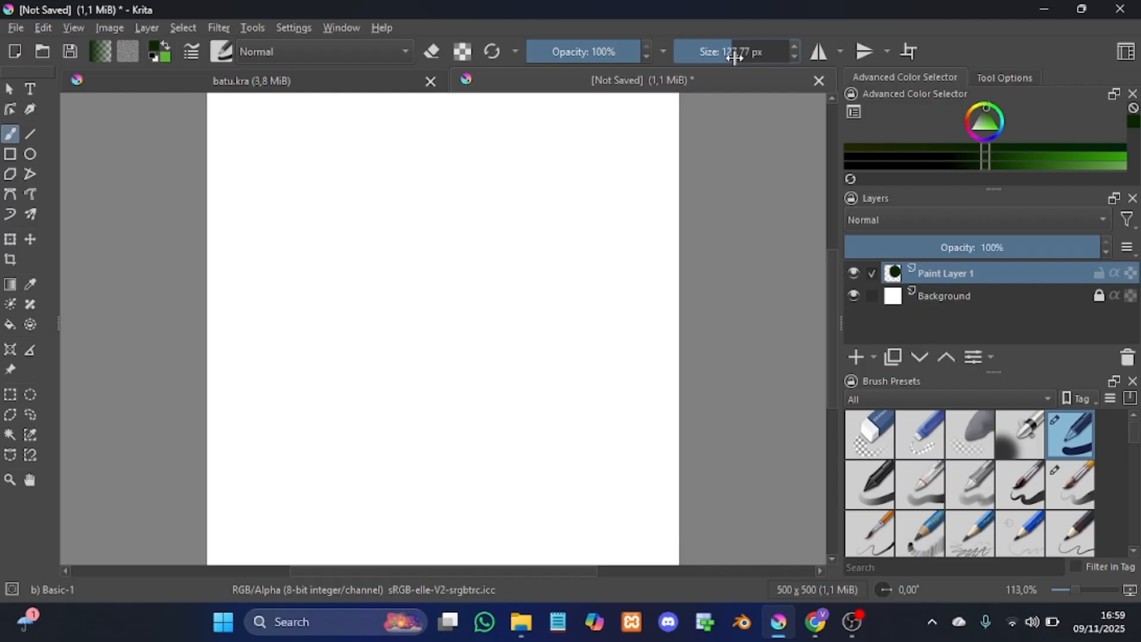
double_click(735, 52)
type("5")
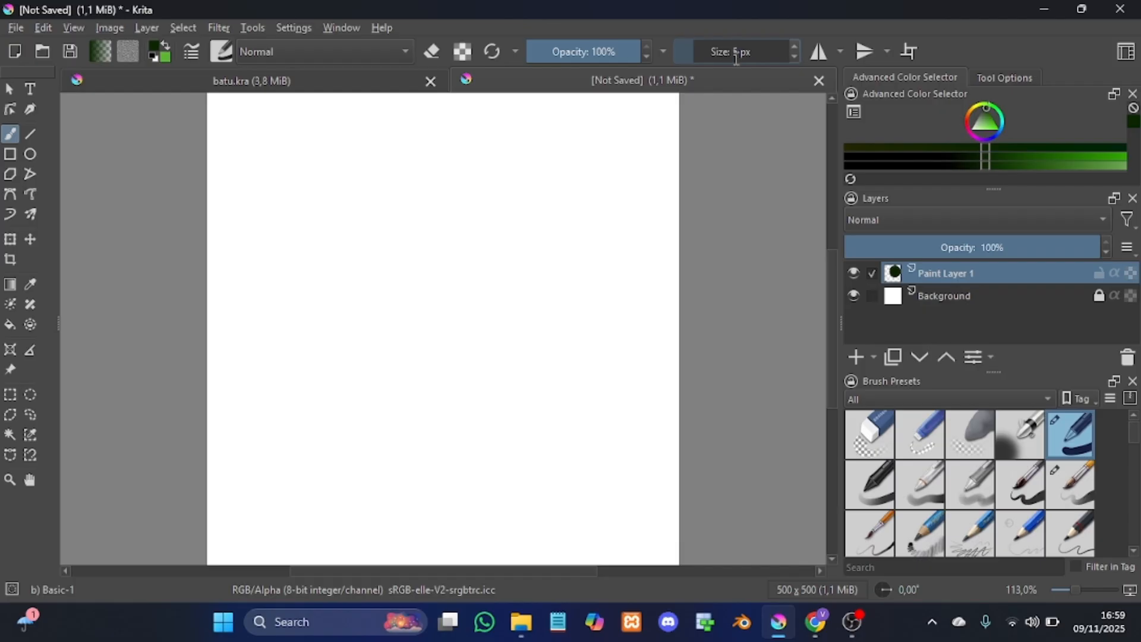
key("Return")
Step: Paint irregular stone outlines of varied sizes in dark green freehand strokes across the whole canvas on Paint Layer 1
mouse_move(234, 121)
left_mouse_down()
mouse_move(313, 167)
mouse_move(292, 188)
mouse_move(249, 190)
mouse_move(227, 142)
mouse_move(232, 116)
left_mouse_up()
mouse_move(348, 179)
left_mouse_down()
mouse_move(311, 125)
mouse_move(337, 110)
mouse_move(393, 125)
mouse_move(388, 162)
mouse_move(353, 181)
left_mouse_up()
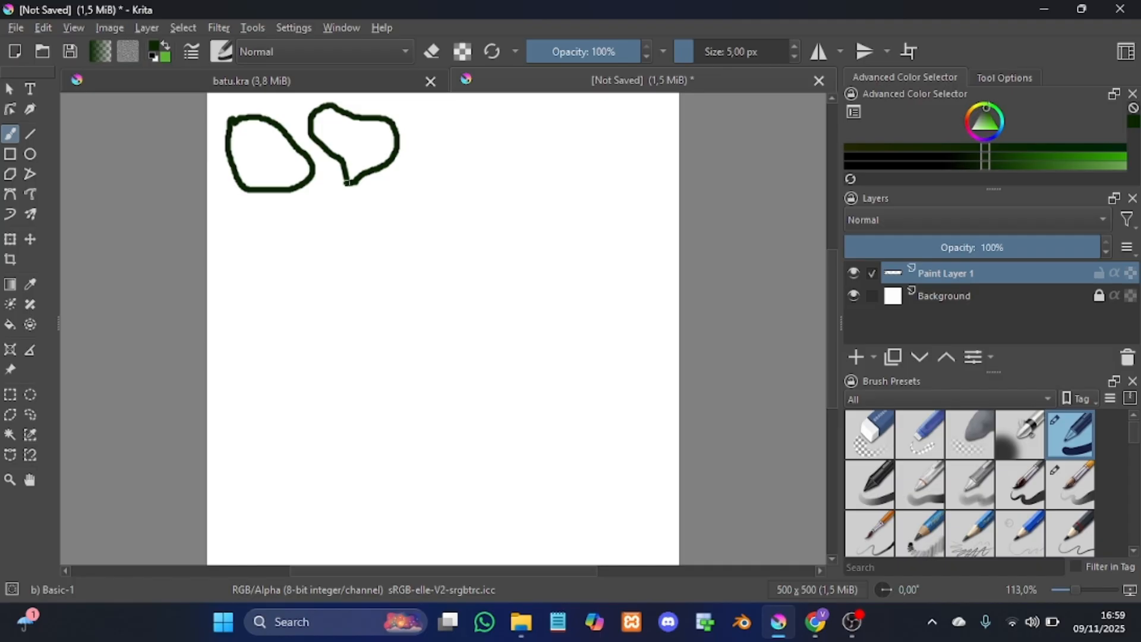
mouse_move(298, 238)
left_mouse_down()
mouse_move(306, 203)
mouse_move(352, 207)
mouse_move(388, 236)
mouse_move(308, 249)
left_mouse_up()
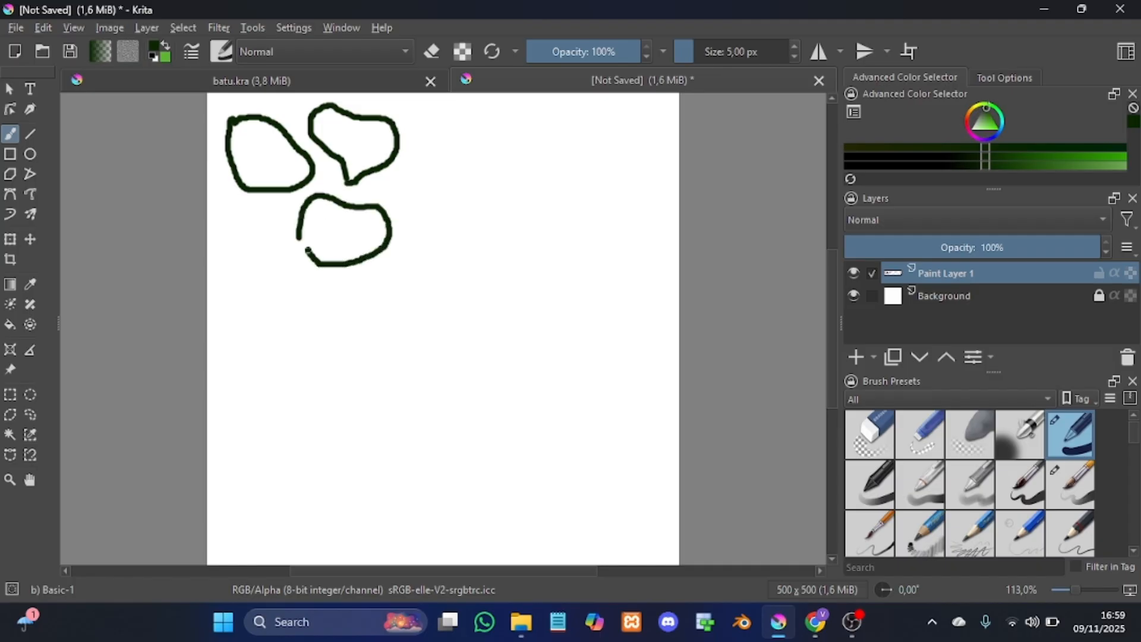
mouse_move(421, 106)
left_mouse_down()
mouse_move(453, 102)
mouse_move(561, 157)
mouse_move(419, 143)
mouse_move(426, 106)
left_mouse_up()
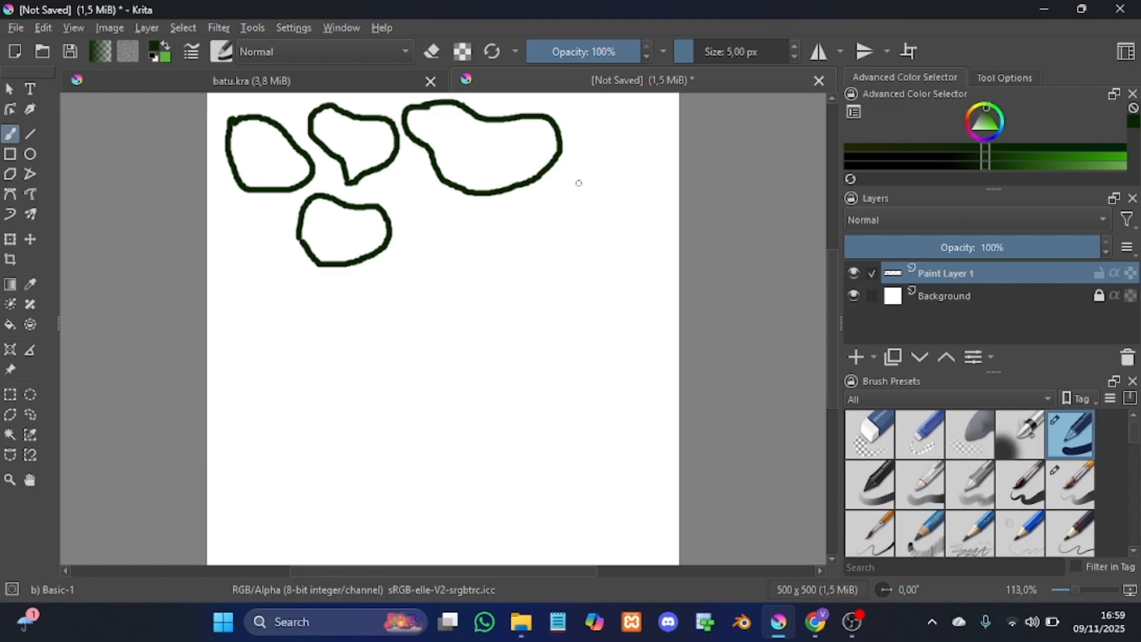
mouse_move(586, 178)
left_mouse_down()
mouse_move(599, 110)
mouse_move(657, 165)
mouse_move(655, 254)
mouse_move(597, 204)
left_mouse_up()
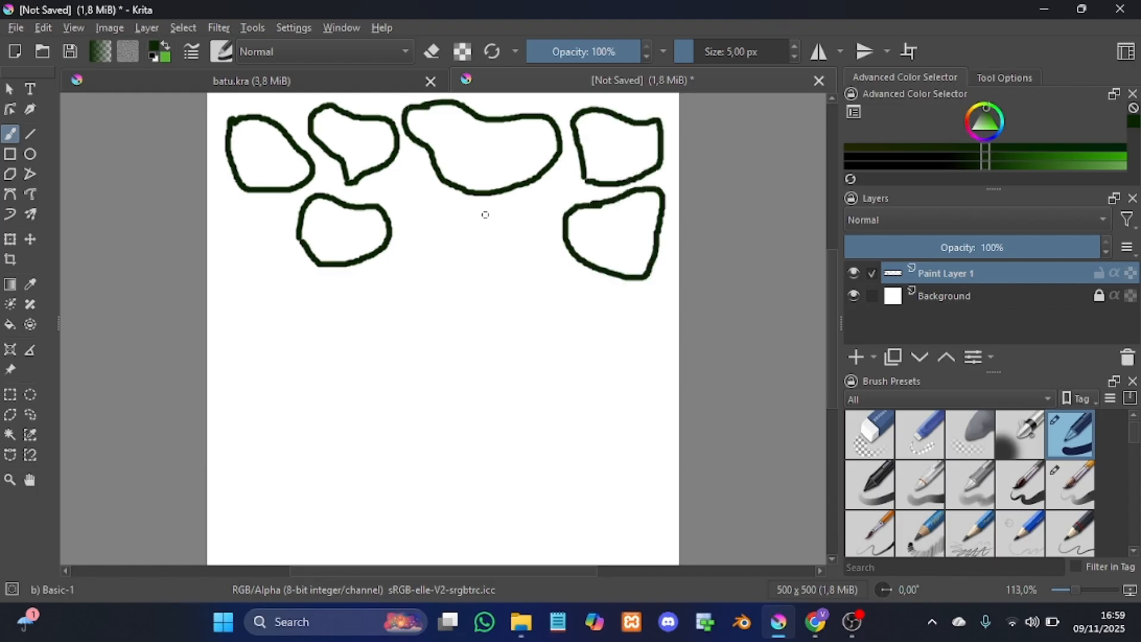
mouse_move(485, 214)
left_mouse_down()
mouse_move(464, 260)
mouse_move(480, 217)
left_mouse_up()
mouse_move(225, 224)
left_mouse_down()
mouse_move(291, 285)
mouse_move(221, 224)
left_mouse_up()
left_click_drag(284, 502, 277, 506)
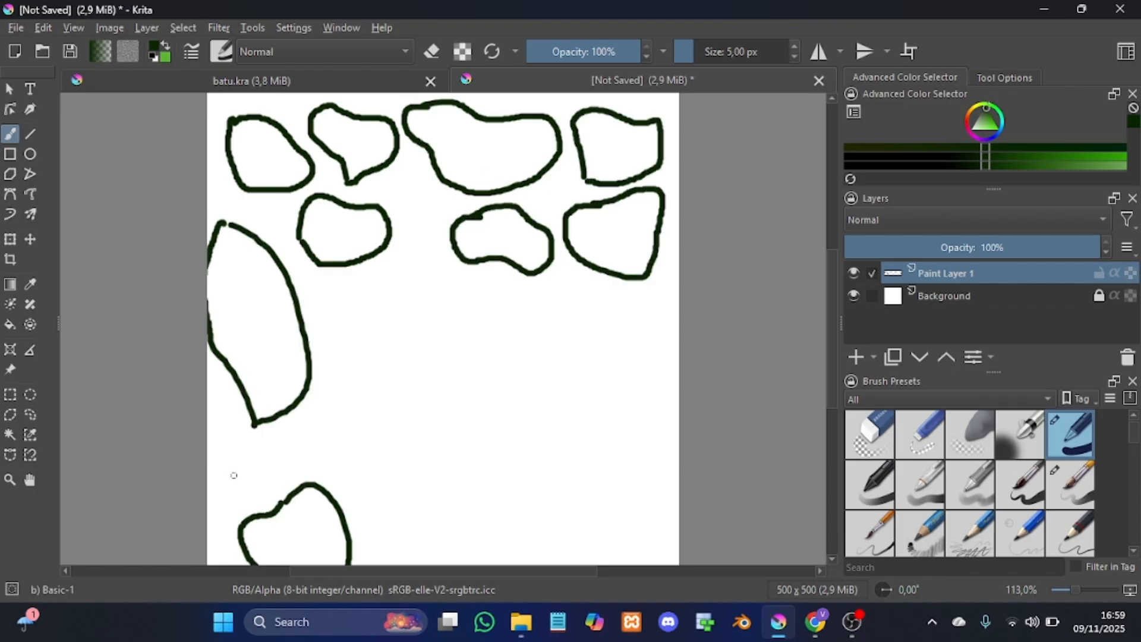
mouse_move(234, 475)
left_mouse_down()
mouse_move(214, 469)
mouse_move(230, 462)
left_mouse_up()
mouse_move(328, 360)
left_mouse_down()
mouse_move(446, 360)
mouse_move(330, 356)
left_mouse_up()
mouse_move(563, 297)
left_mouse_down()
mouse_move(659, 332)
mouse_move(565, 310)
left_mouse_up()
mouse_move(475, 278)
left_mouse_down()
mouse_move(484, 322)
mouse_move(473, 290)
left_mouse_up()
mouse_move(414, 267)
left_mouse_down()
mouse_move(453, 273)
mouse_move(411, 271)
left_mouse_up()
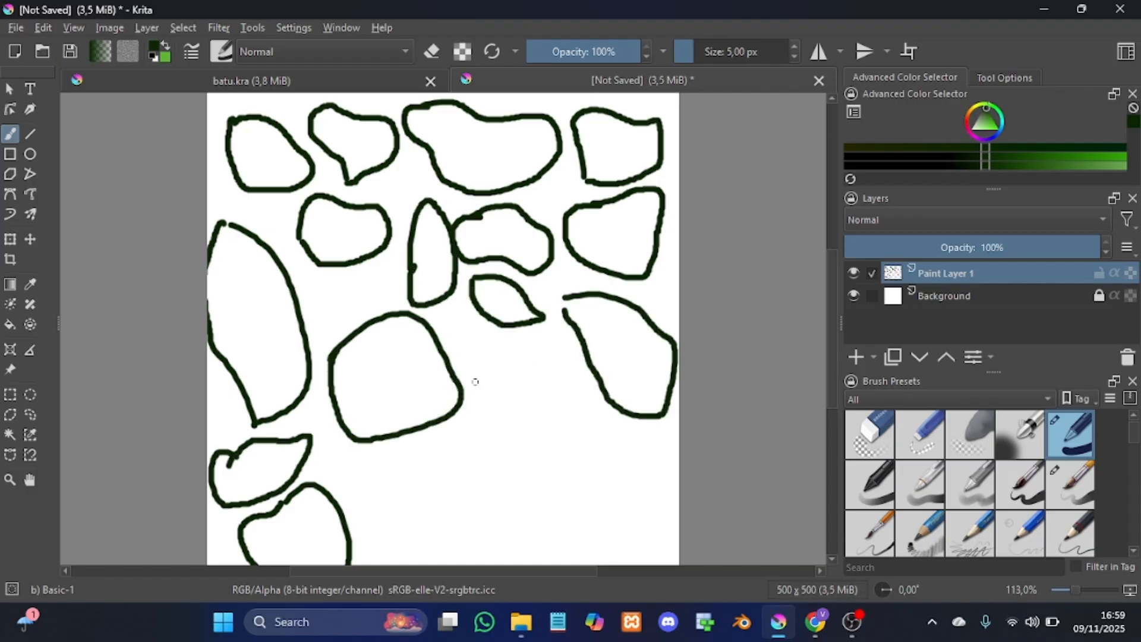
left_click_drag(476, 381, 476, 386)
mouse_move(348, 463)
left_mouse_down()
mouse_move(372, 543)
mouse_move(347, 466)
left_mouse_up()
mouse_move(440, 472)
left_mouse_down()
mouse_move(430, 563)
mouse_move(453, 561)
left_mouse_up()
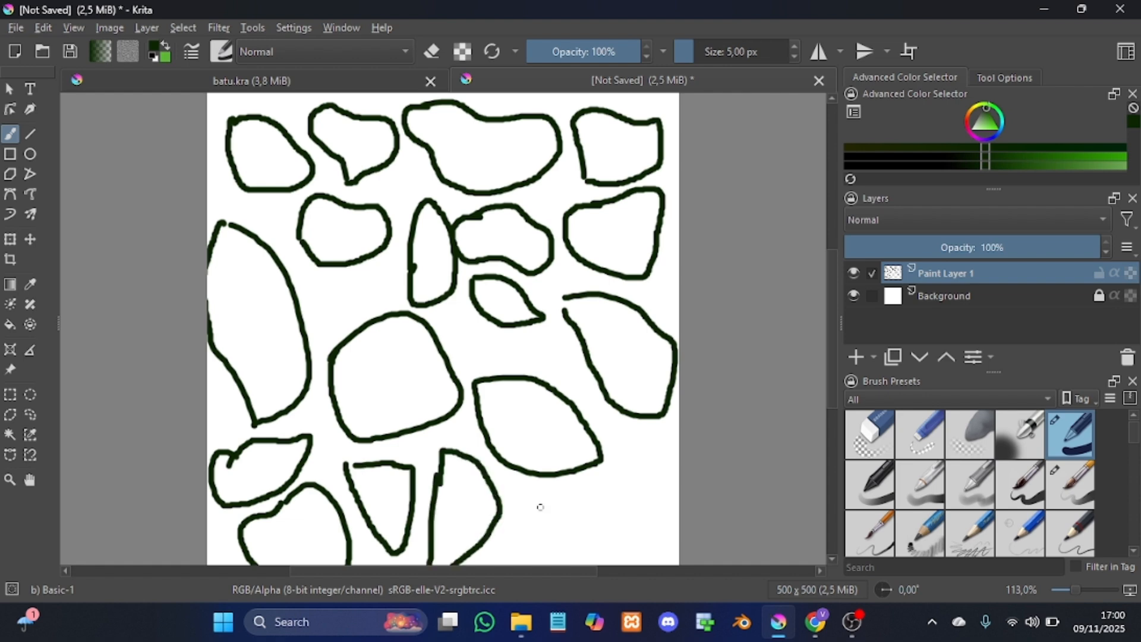
mouse_move(540, 507)
left_mouse_down()
mouse_move(523, 542)
mouse_move(536, 510)
left_mouse_up()
Step: Add a paint layer above Paint Layer 1 and select the gaps between the stones on Paint Layer 1 with Contiguous Selection
left_click(873, 357)
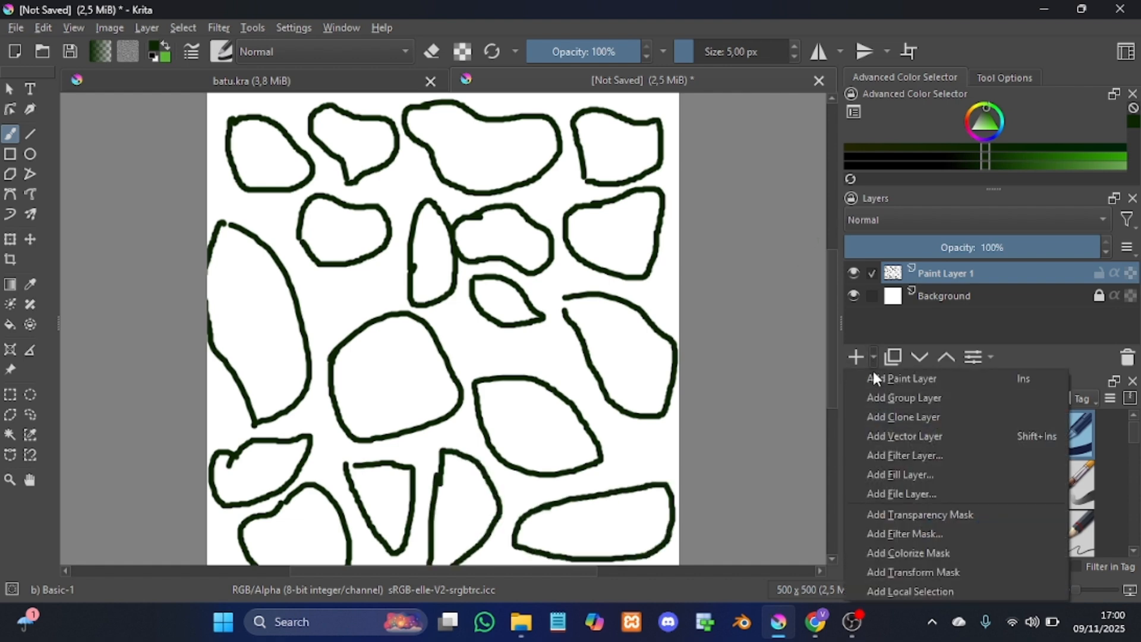
left_click(872, 377)
left_click(927, 295)
left_click(10, 434)
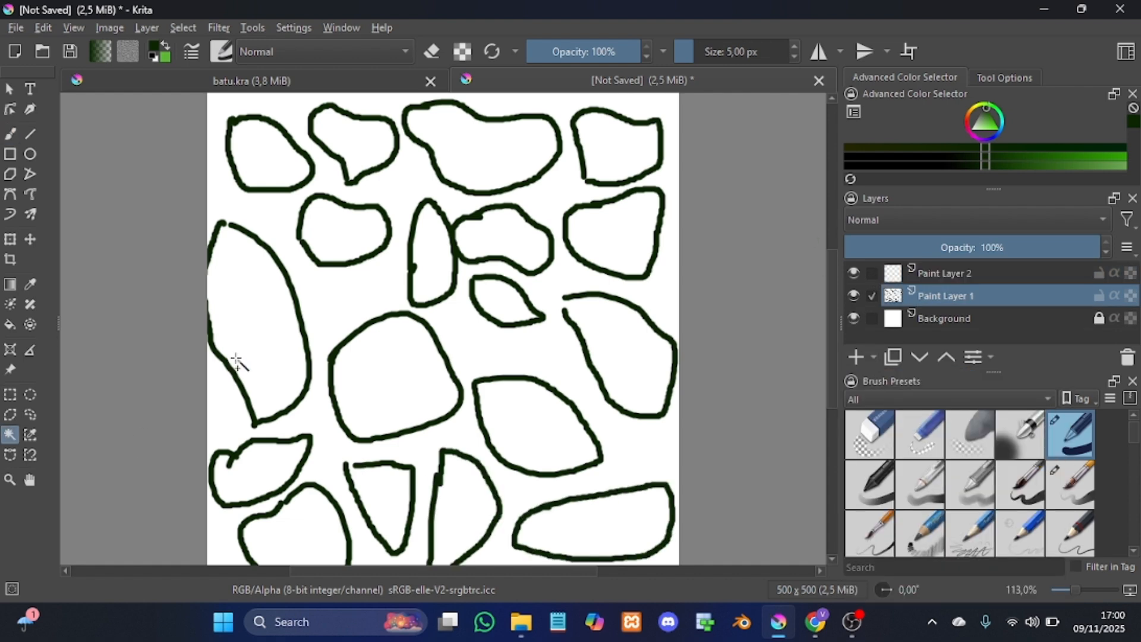
left_click(236, 361)
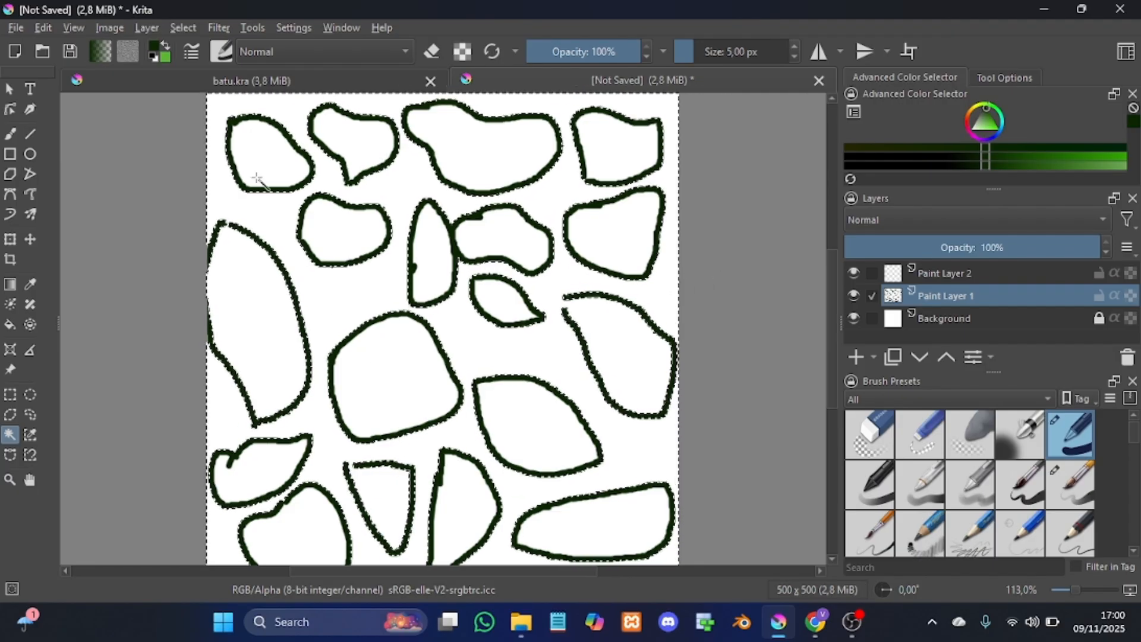
Step: Make Paint Layer 2 the active layer for the Fill tool and choose grey as the colour
left_click(875, 274)
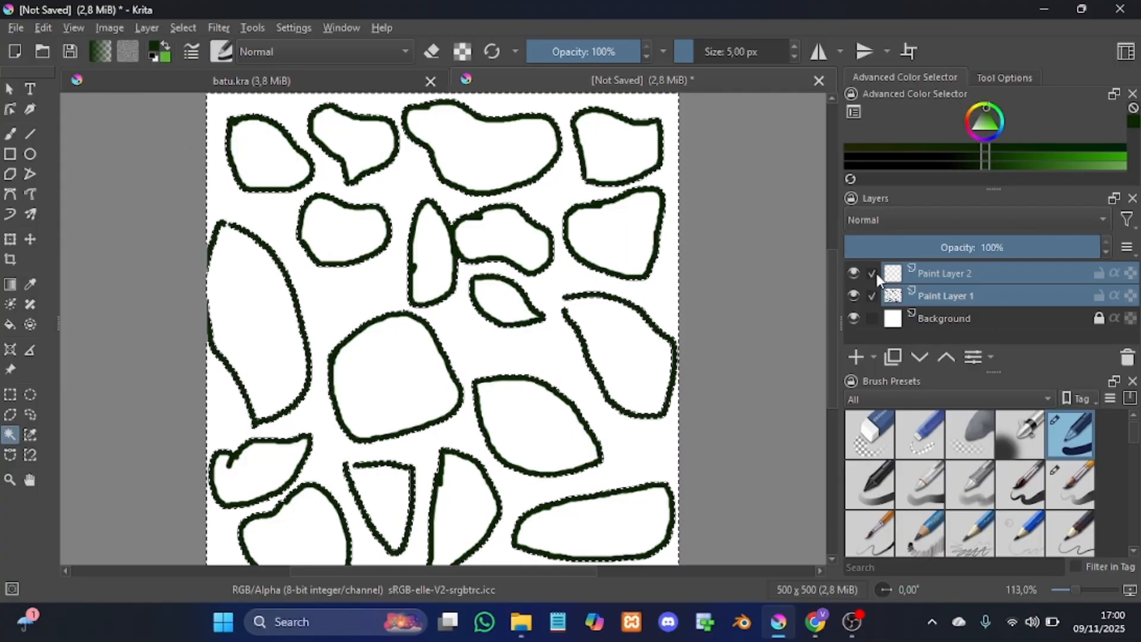
left_click(878, 275)
left_click(11, 326)
left_click(165, 57)
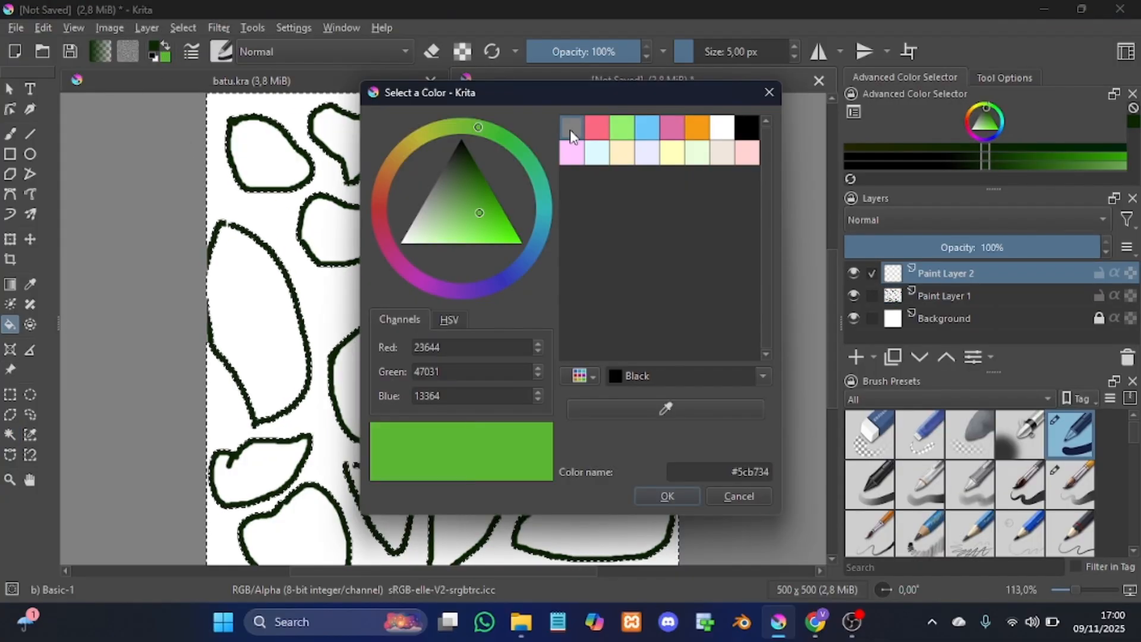
left_click(571, 136)
left_click(669, 496)
Step: Try filling the selected gaps between the stones with grey, undo the fill, and clear the selection
left_click(265, 224)
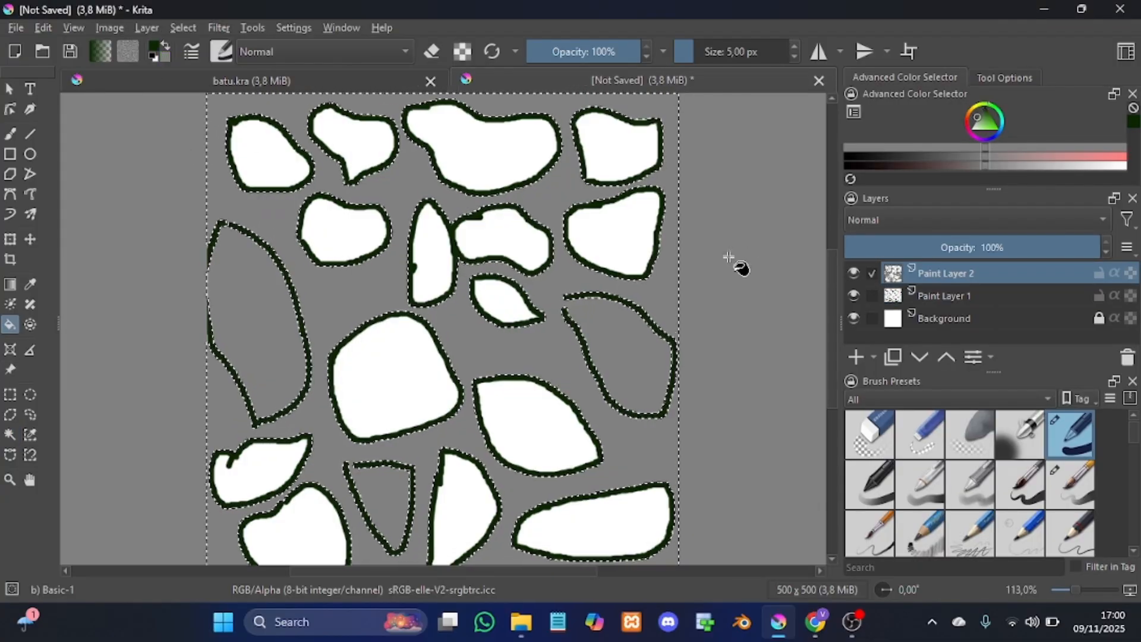
key("ctrl+z")
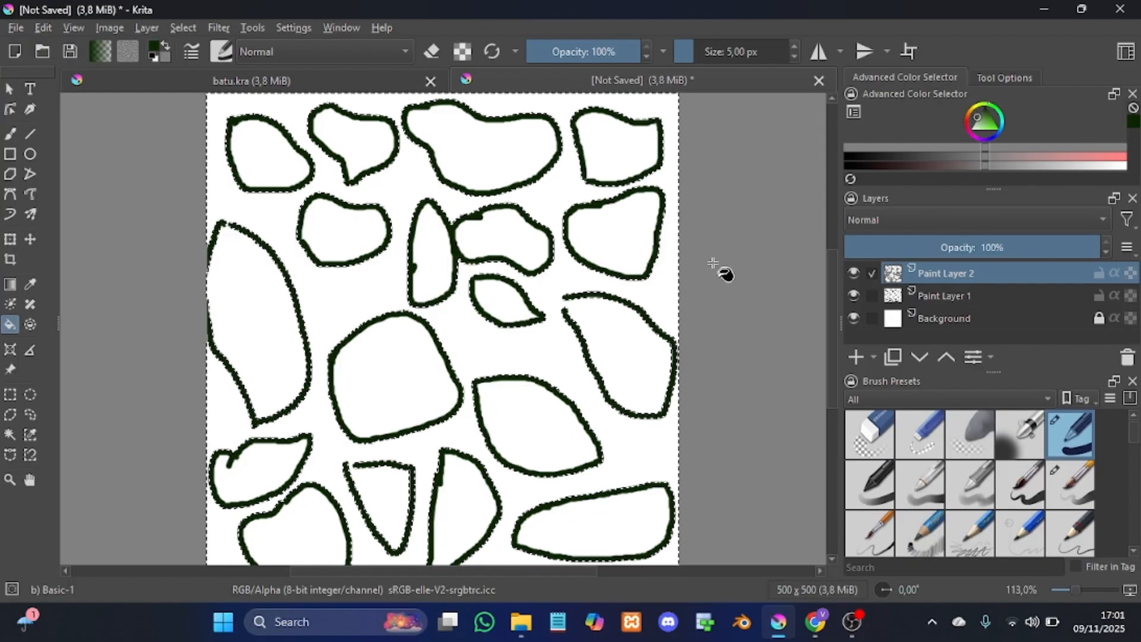
key("ctrl+shift+a")
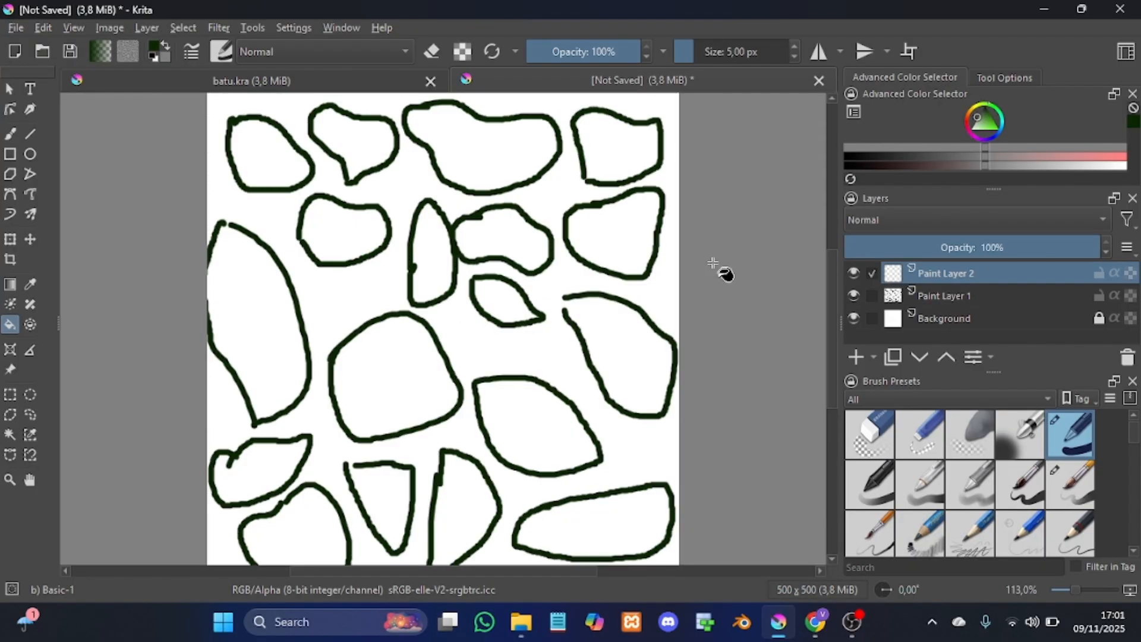
Step: Close the openings in the incomplete stone outlines with short brush strokes on Paint Layer 1
left_click(10, 133)
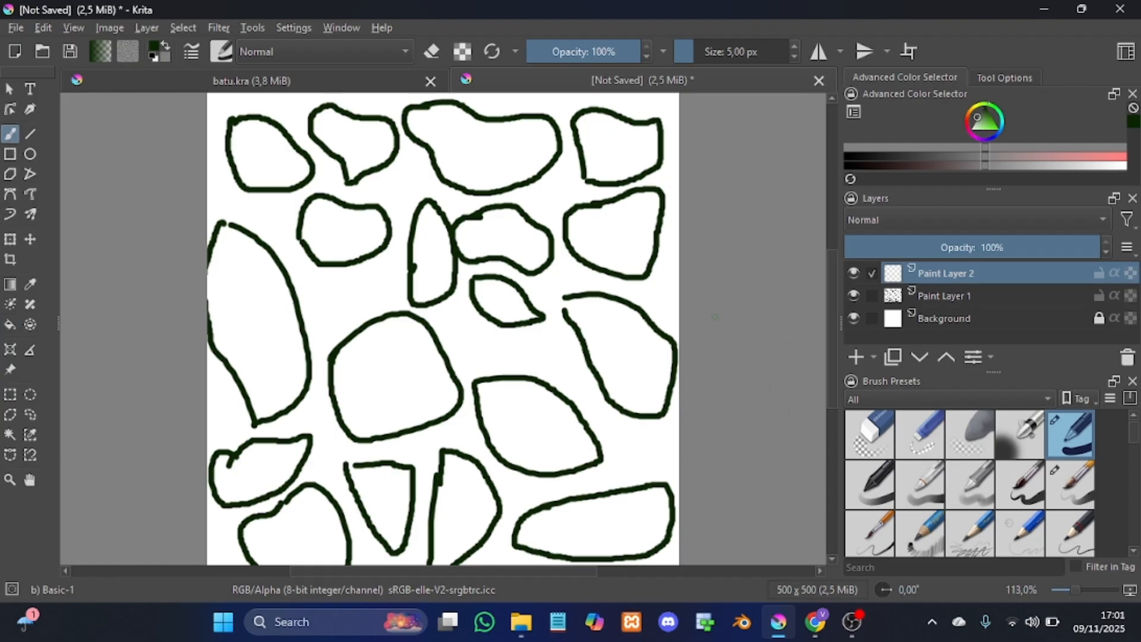
left_click(870, 294)
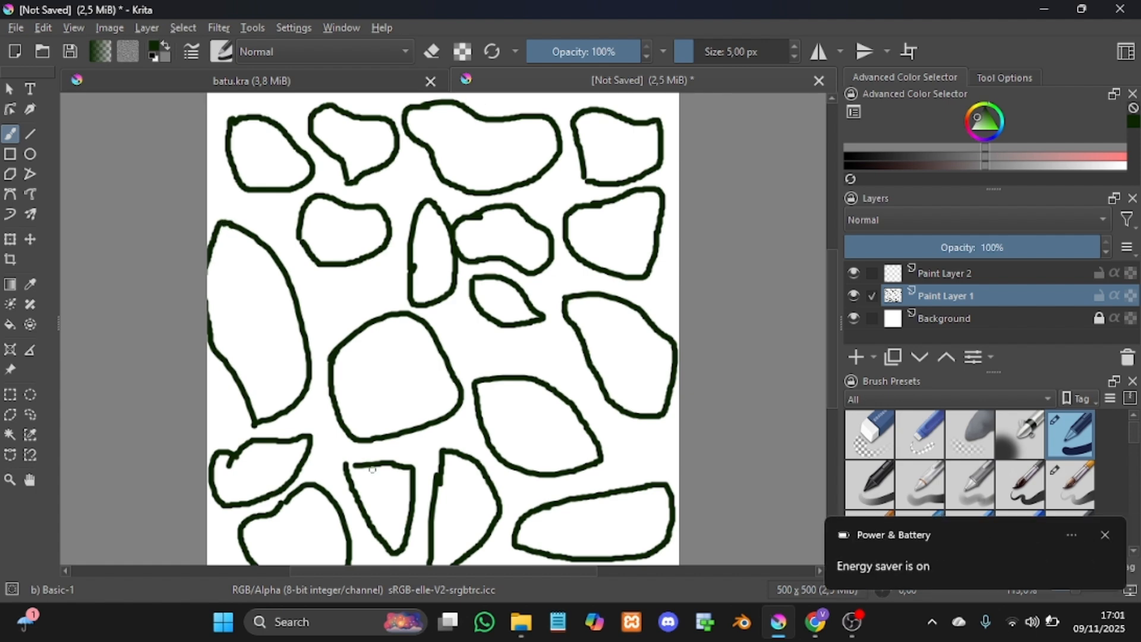
left_click_drag(360, 467, 353, 467)
left_click_drag(583, 176, 589, 184)
Step: Select the interiors of all the outlined stones on Paint Layer 1 with Contiguous Selection, adding each stone to the selection
left_click(11, 434)
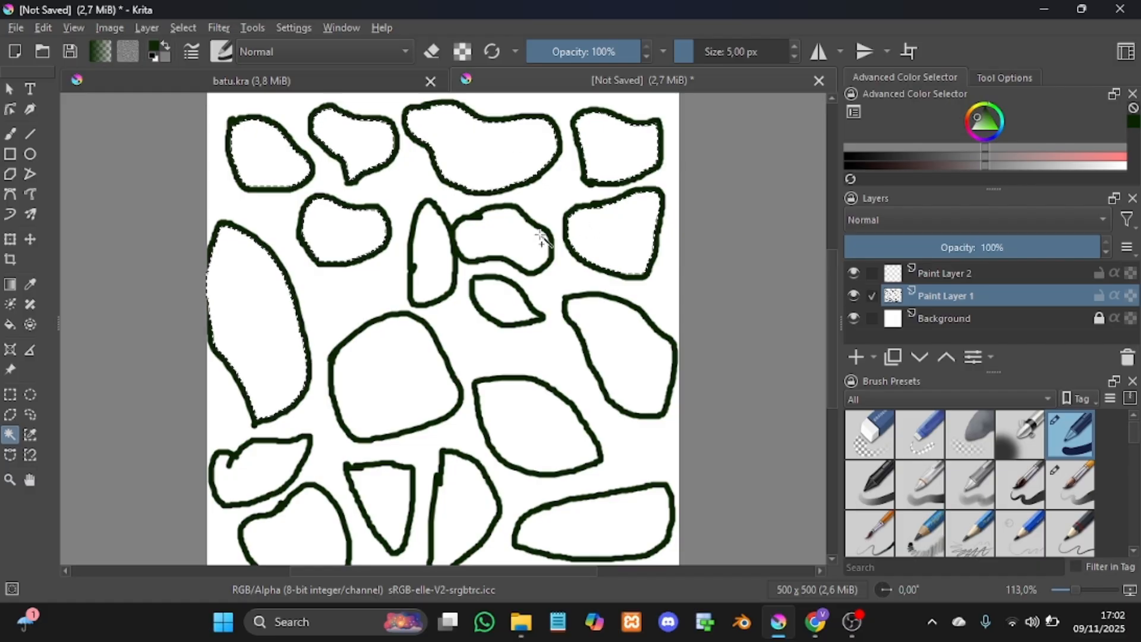
left_click(493, 306, "shift")
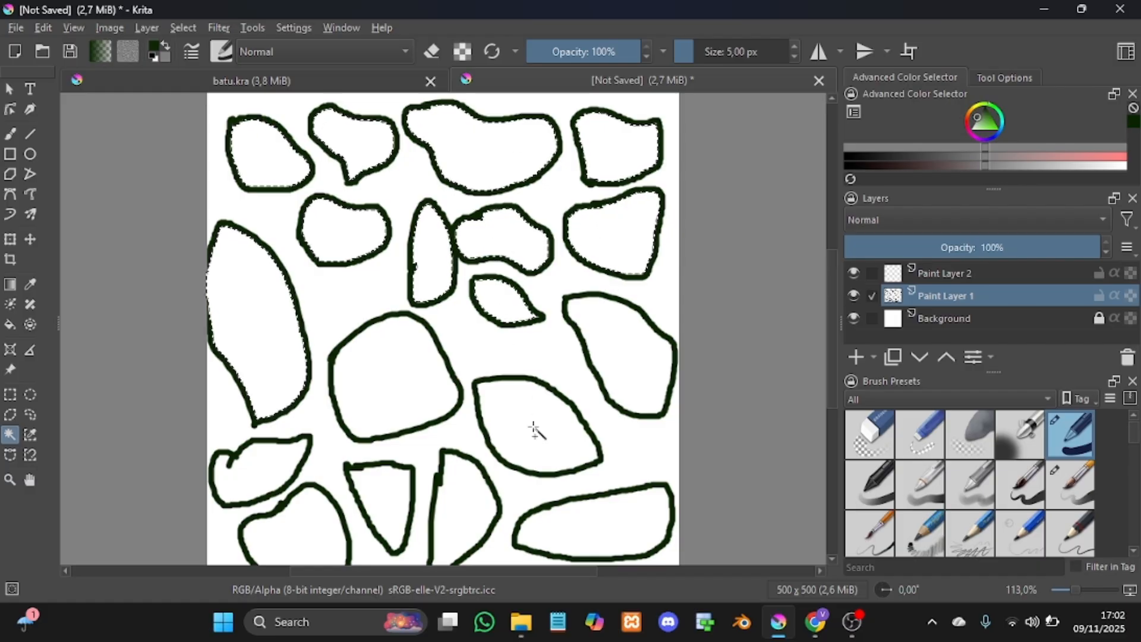
left_click(534, 427, "shift")
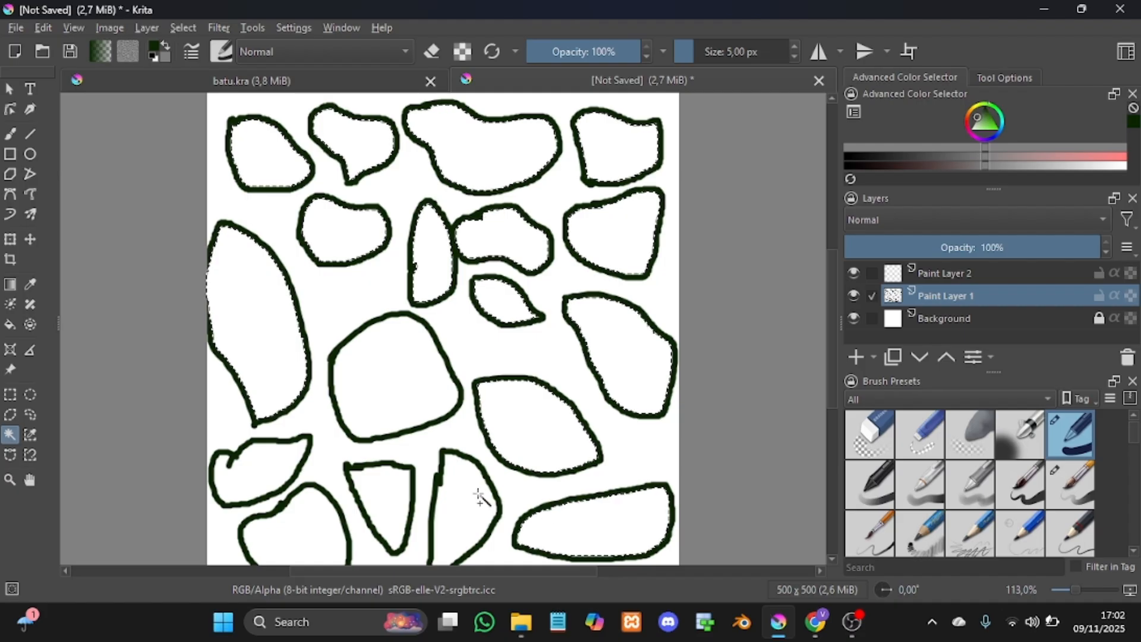
left_click(254, 472, "shift")
left_click(289, 526, "shift")
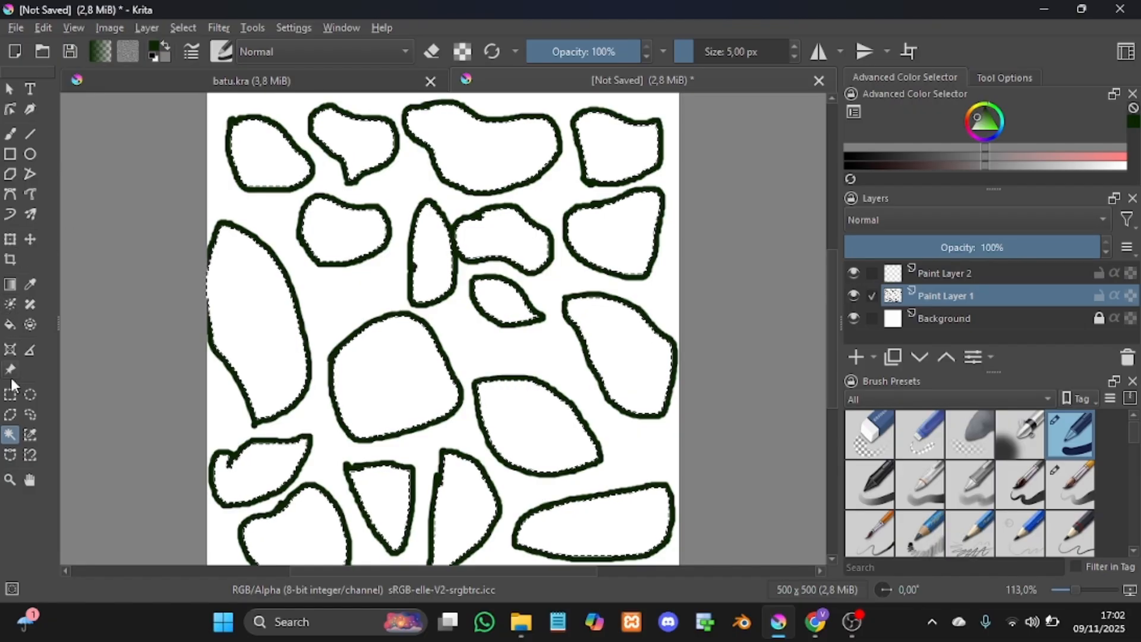
Step: Make Paint Layer 2 the active layer for the Fill tool and swap the foreground and background colours
left_click(10, 323)
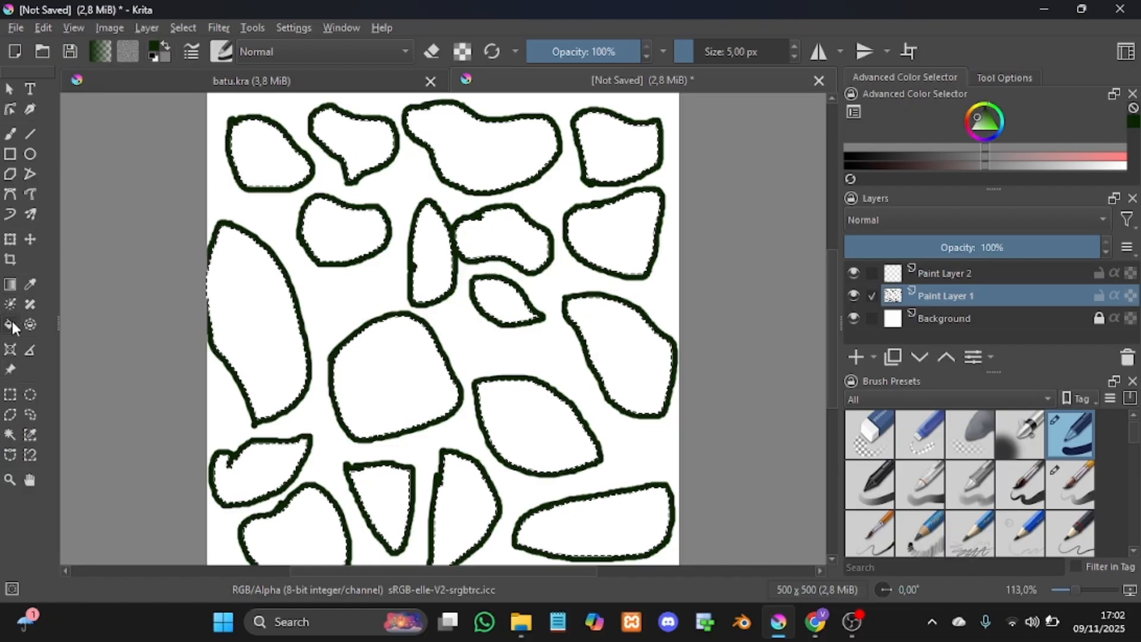
left_click(873, 273)
left_click(871, 294, "ctrl")
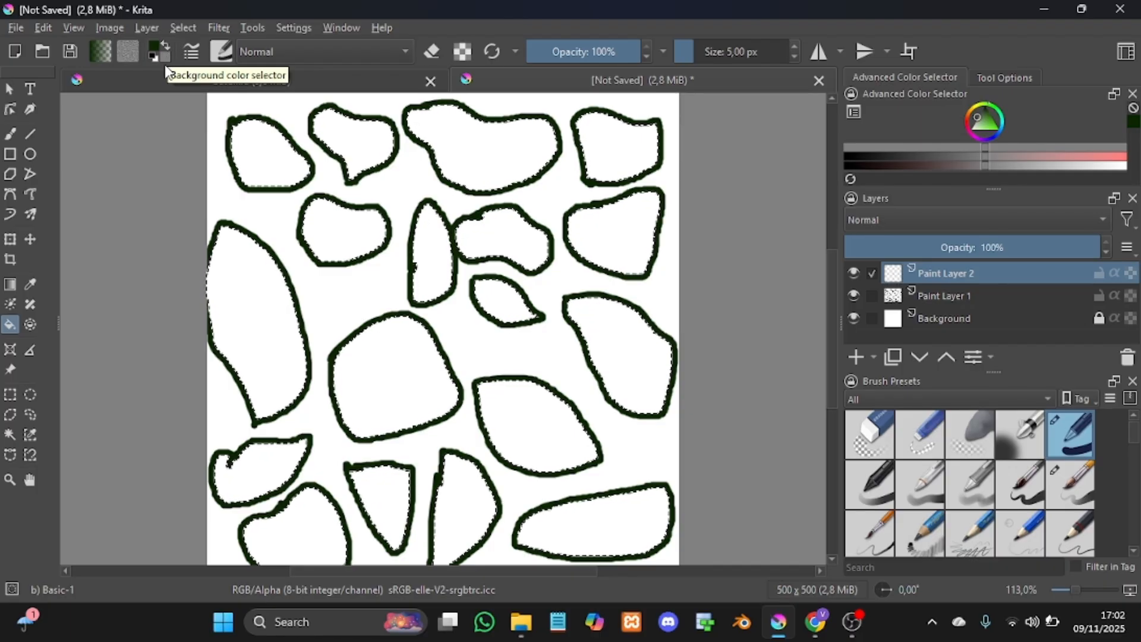
left_click(164, 46)
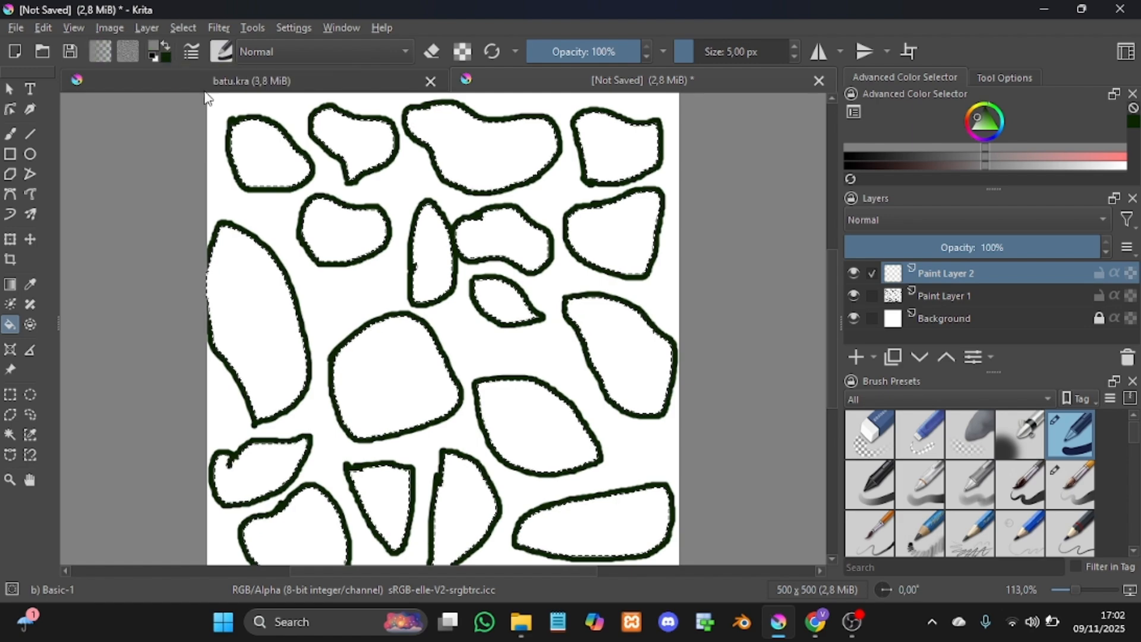
Step: Try a dark green fill on the selected stones, undo it, and set the background colour to black (#000000)
left_click(257, 148)
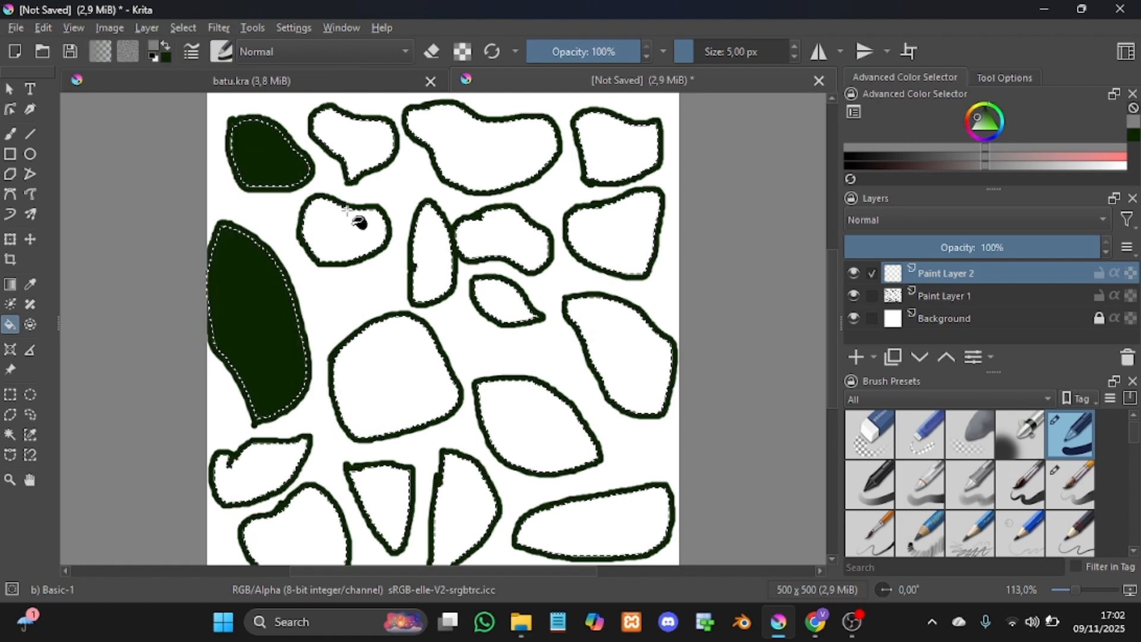
key("ctrl+z")
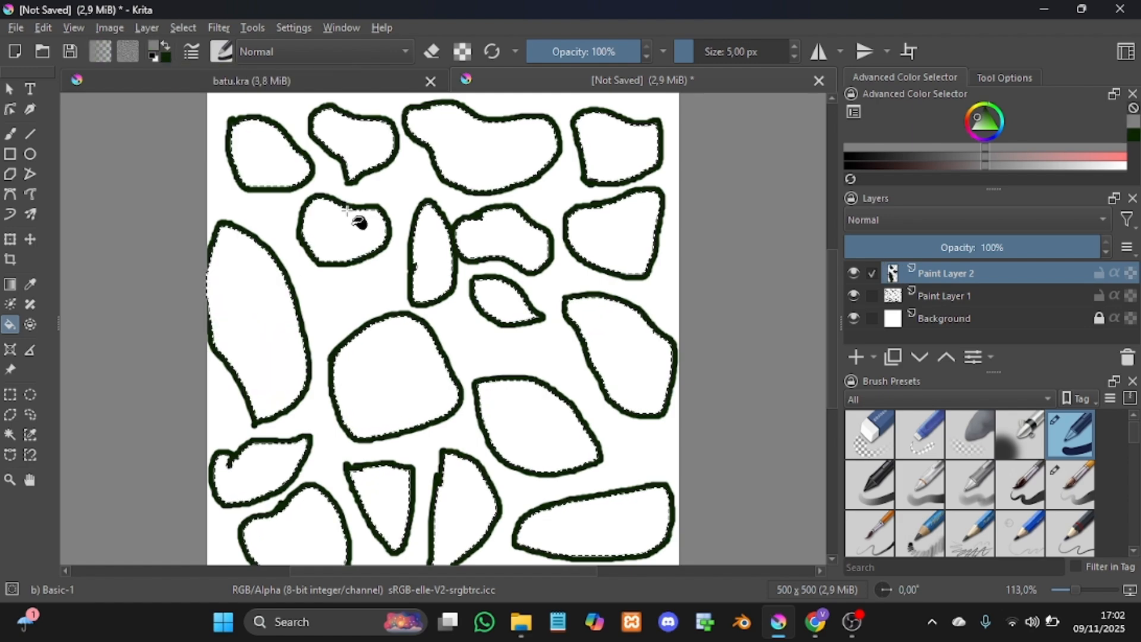
left_click(160, 52)
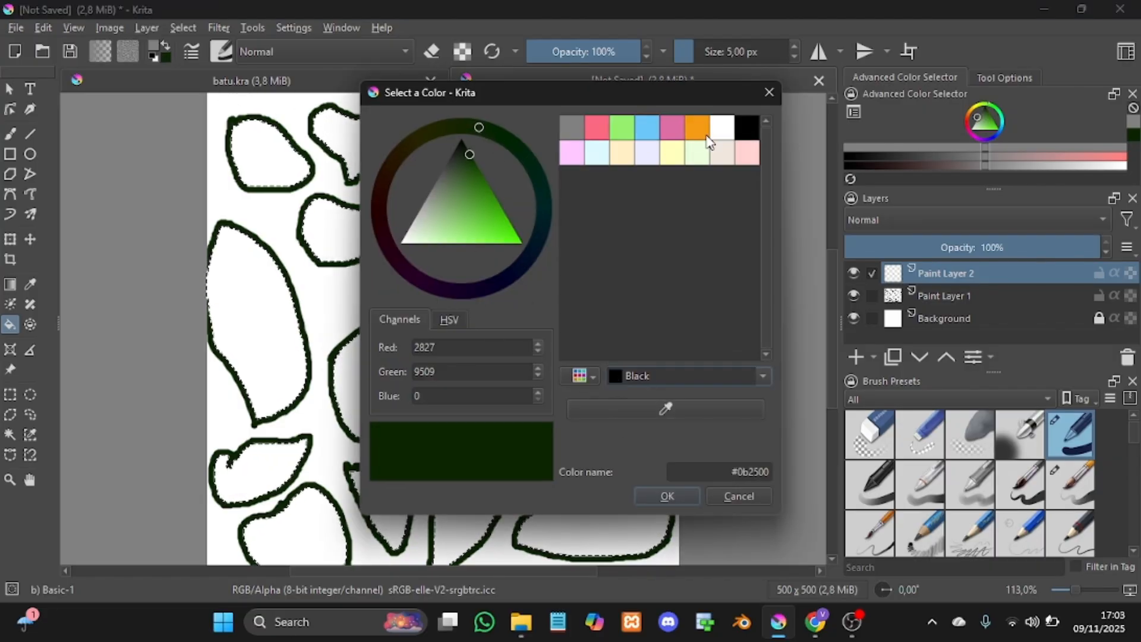
left_click(745, 127)
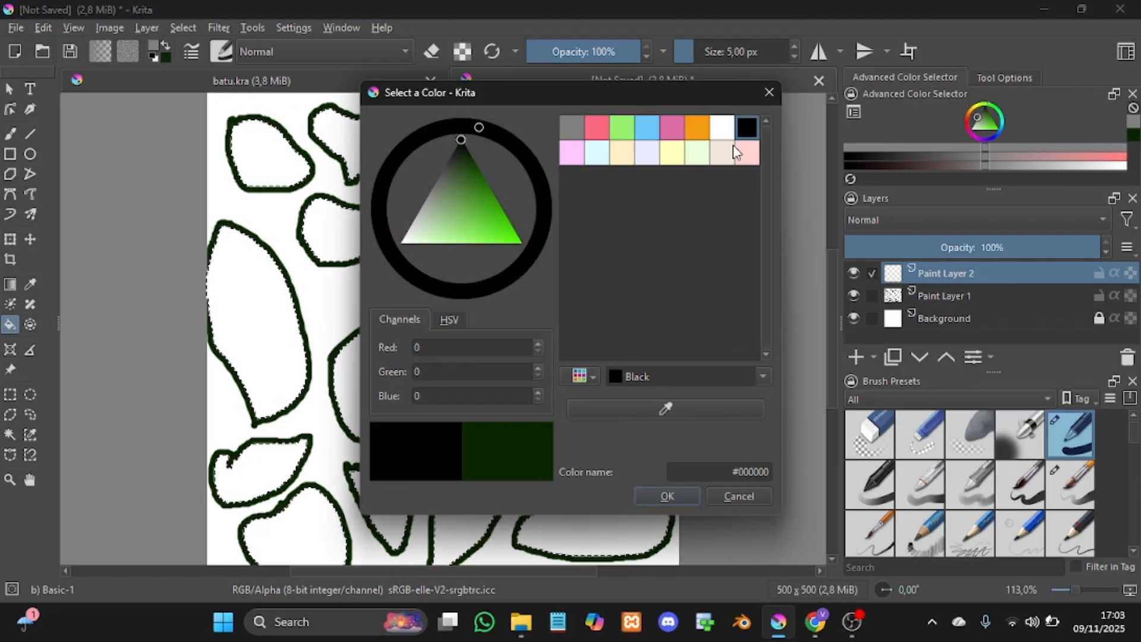
left_click(659, 498)
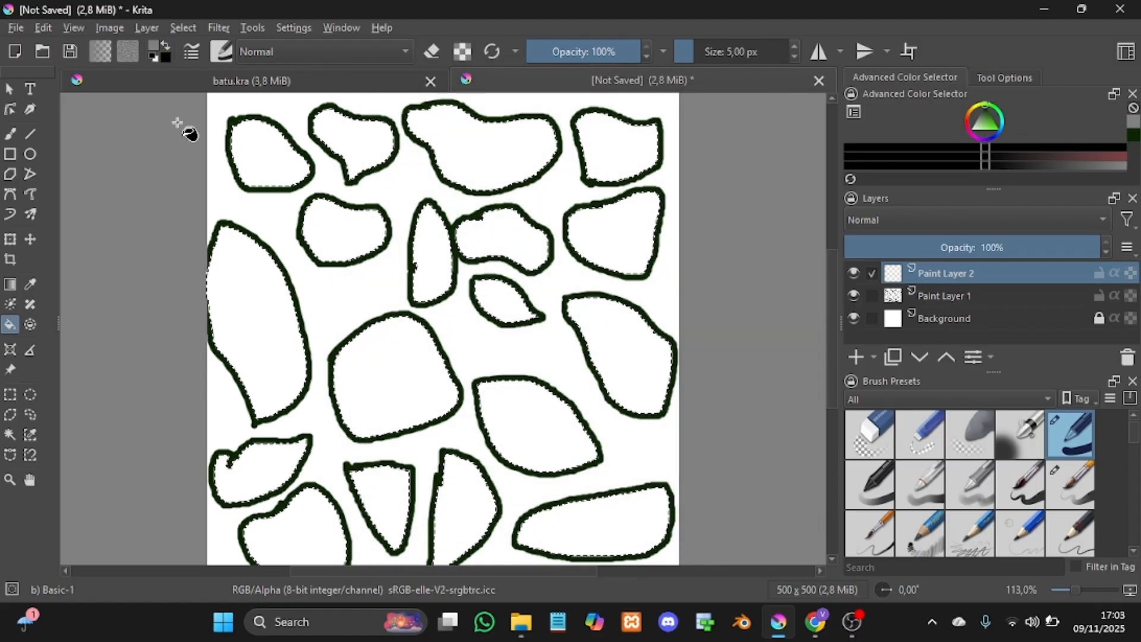
Step: Fill all the selected stone interiors with black on Paint Layer 2 and clear the selection
left_click(357, 152)
left_click(331, 221)
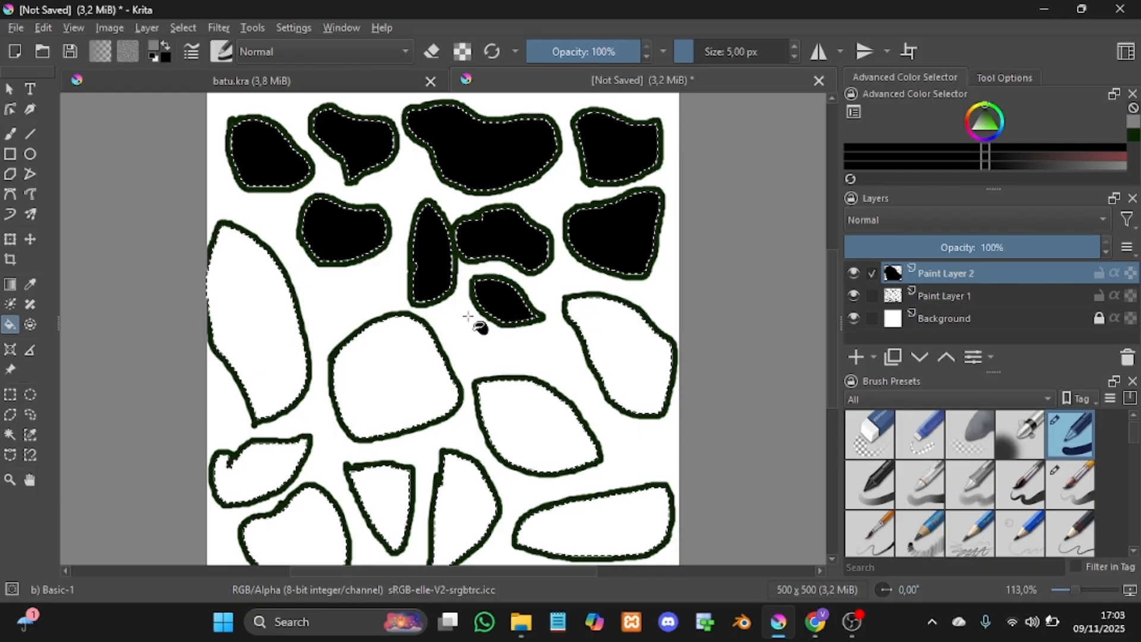
left_click(380, 380)
left_click(241, 323)
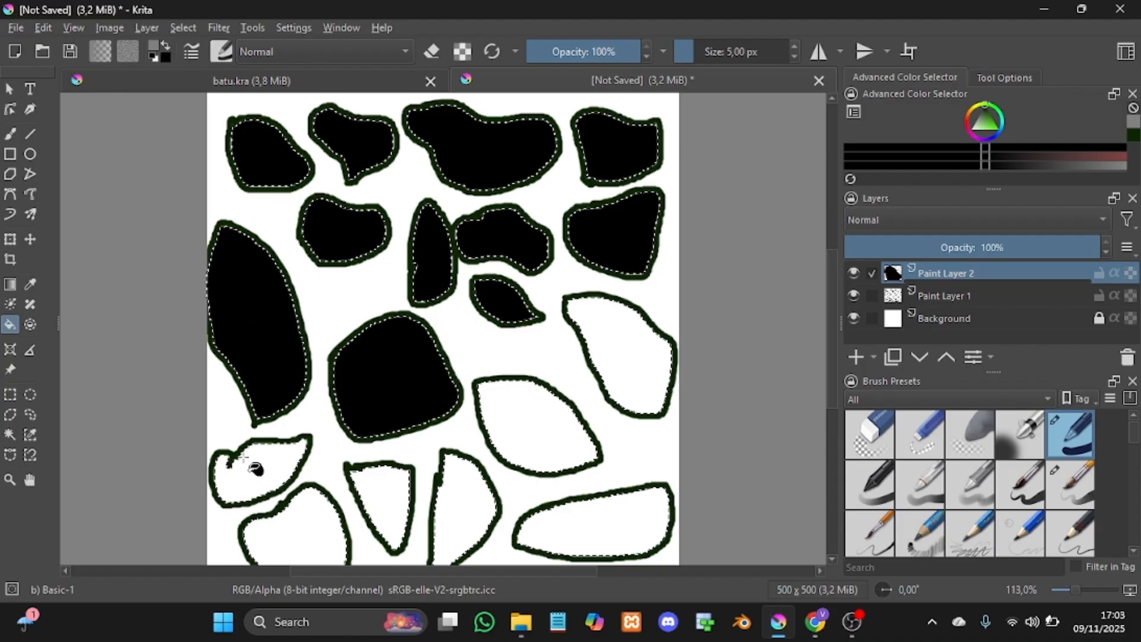
left_click(244, 457)
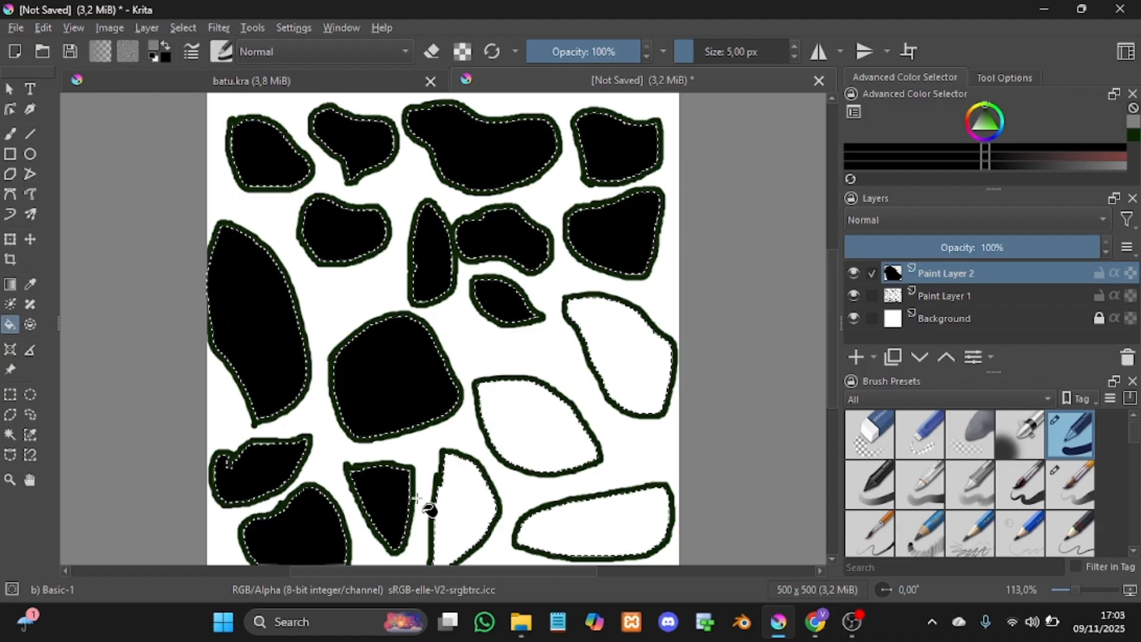
left_click(454, 502)
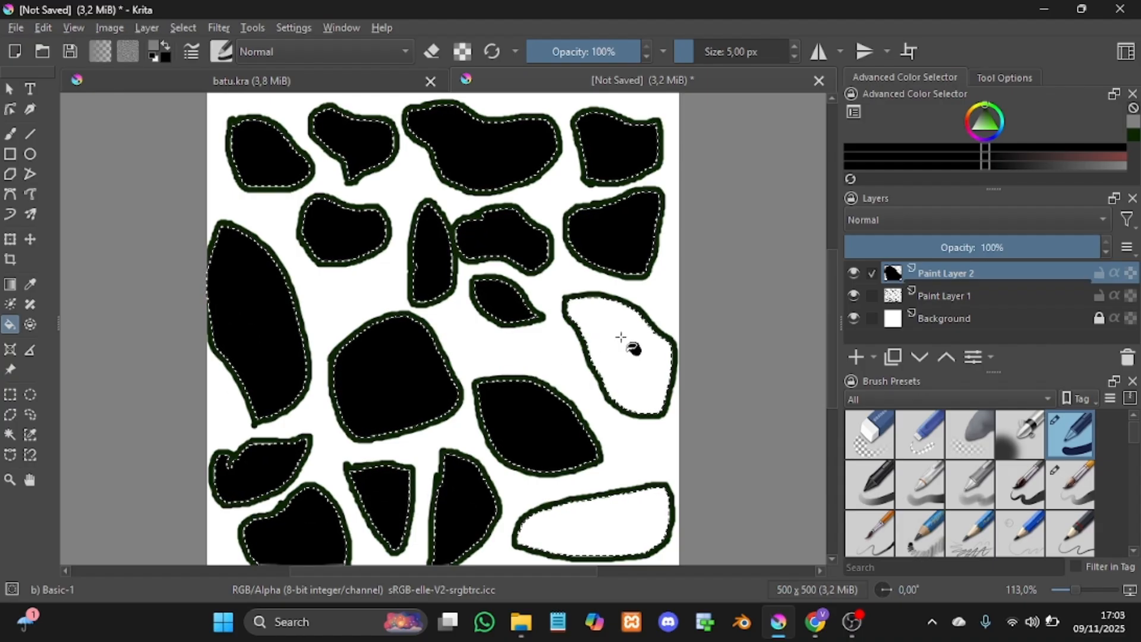
left_click(618, 342)
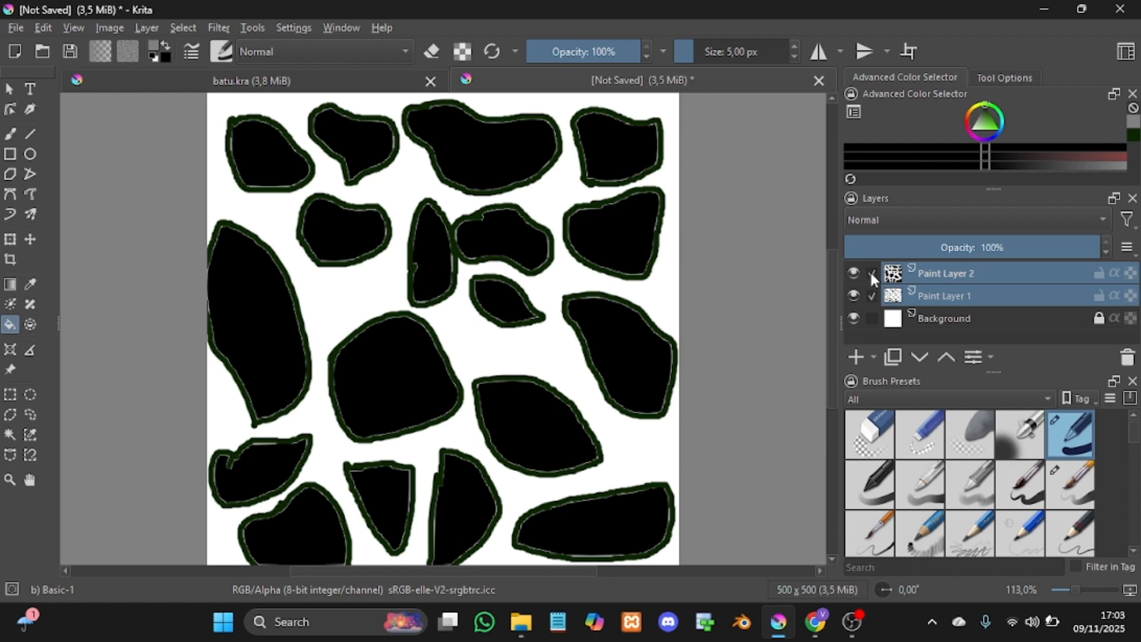
Step: Select the gaps between the stones on Paint Layer 1 with Contiguous Selection and make Paint Layer 2 active for the Fill tool
left_click(872, 293)
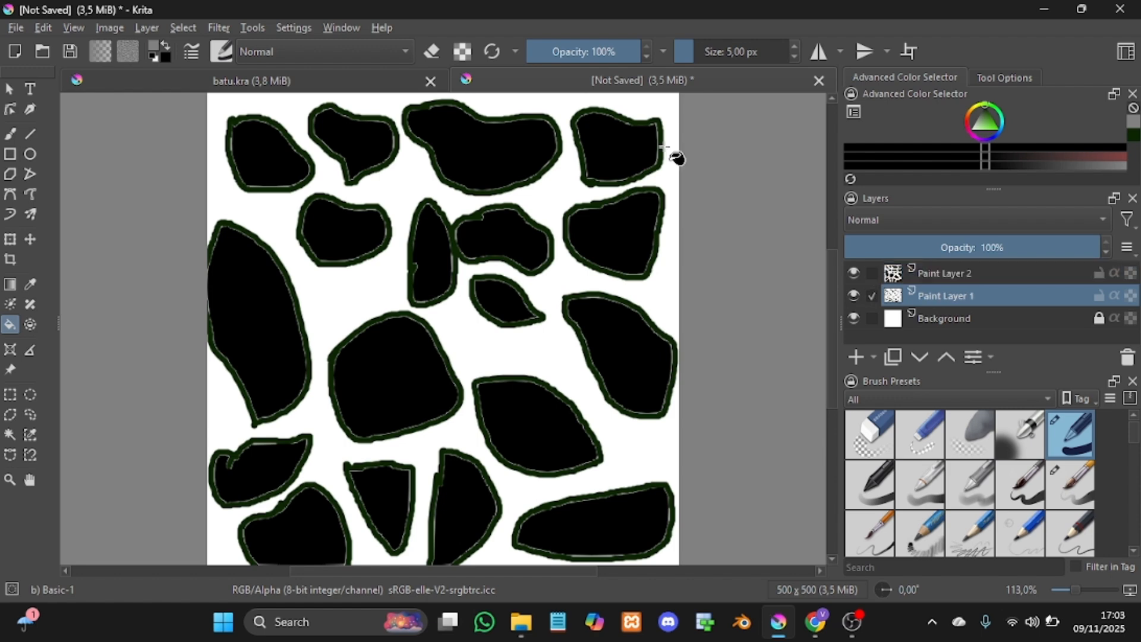
left_click(10, 436)
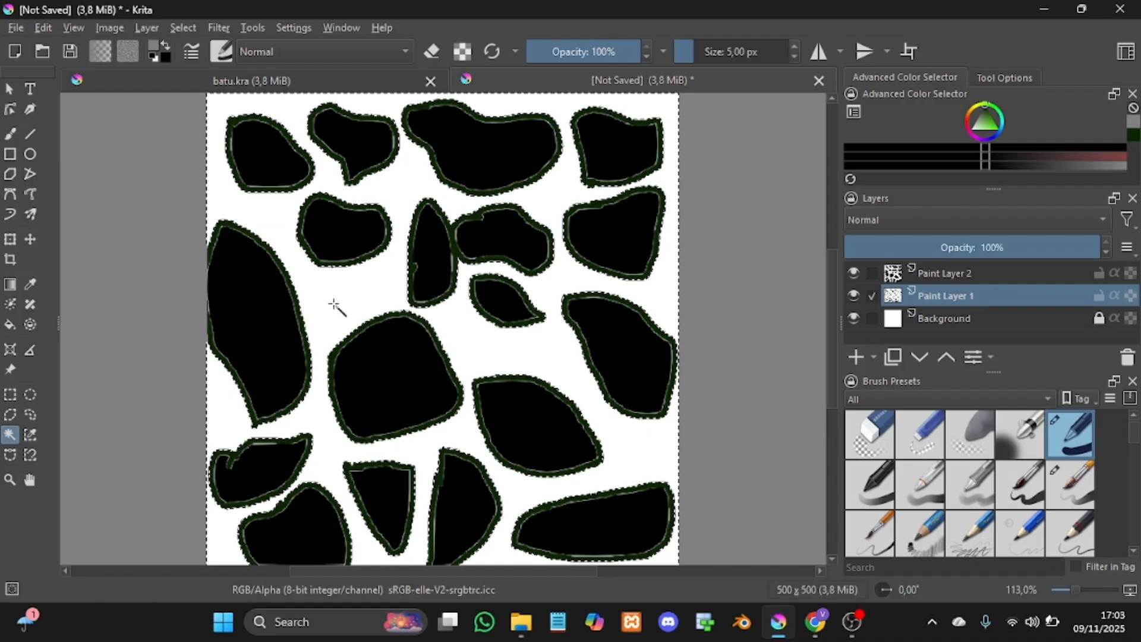
left_click(872, 274)
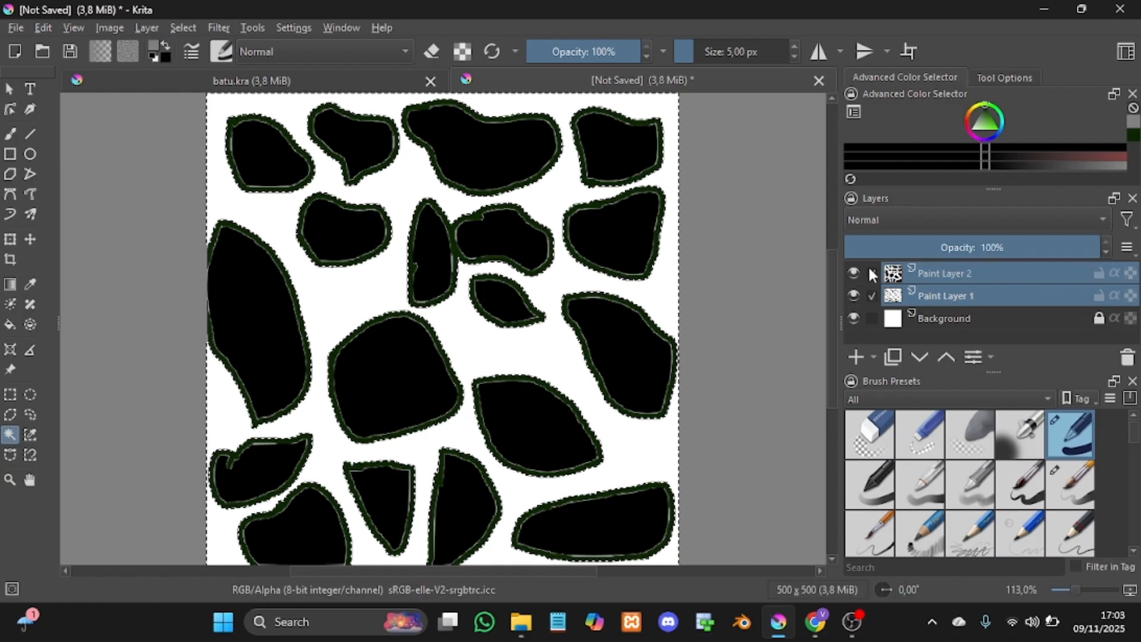
left_click(872, 295)
left_click(10, 324)
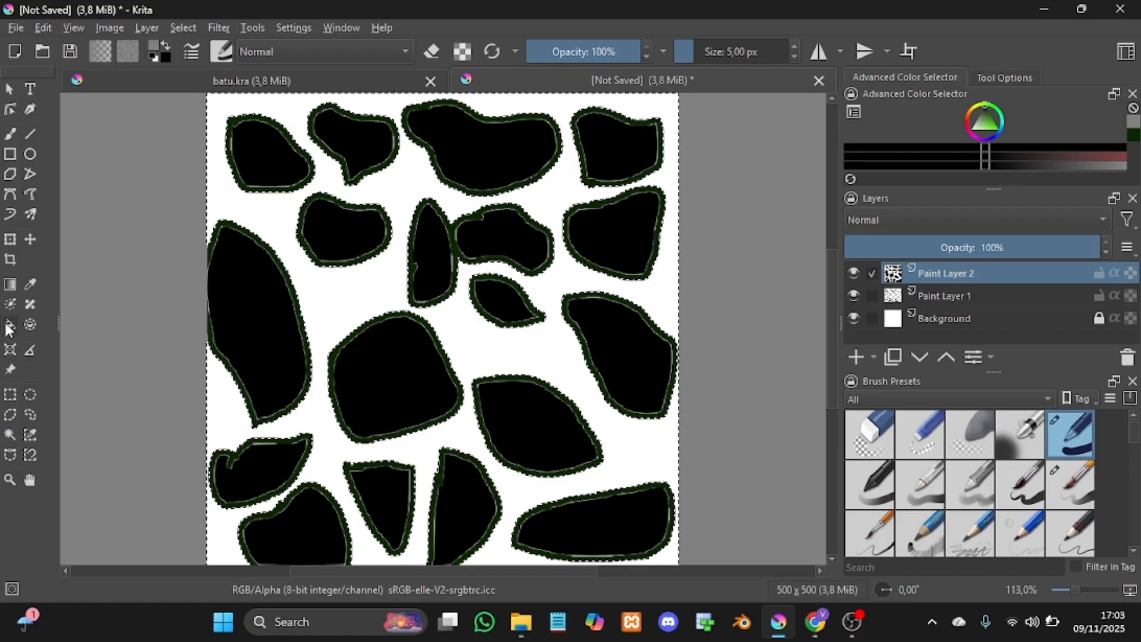
Step: Fill the selected gaps between the stones with grey on Paint Layer 2 and clear the selection
left_click(166, 46)
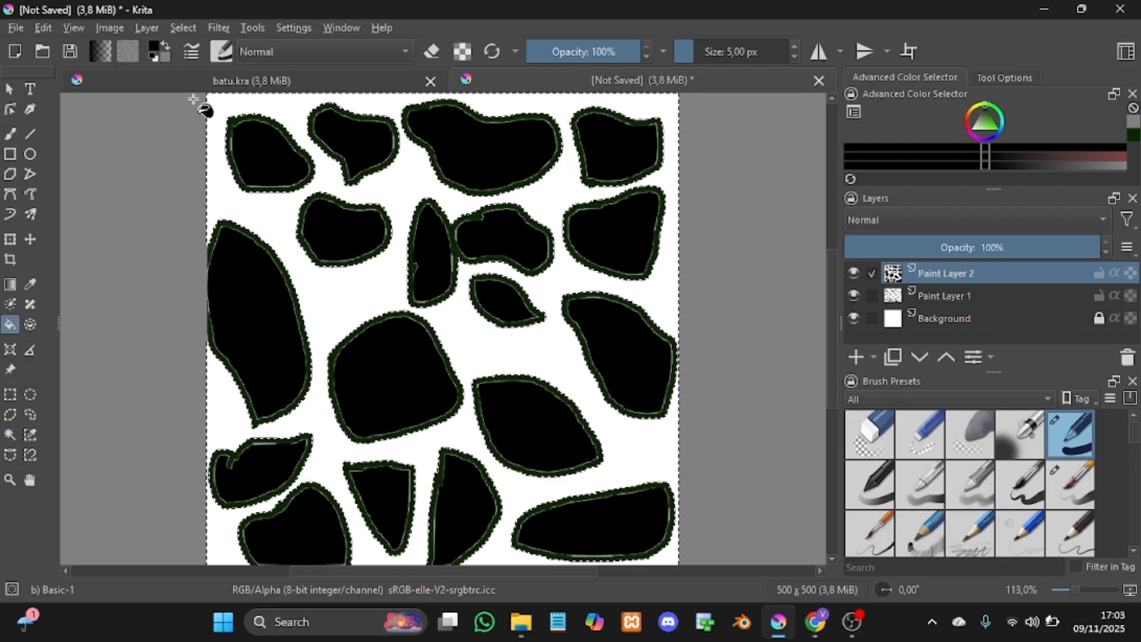
left_click(246, 211)
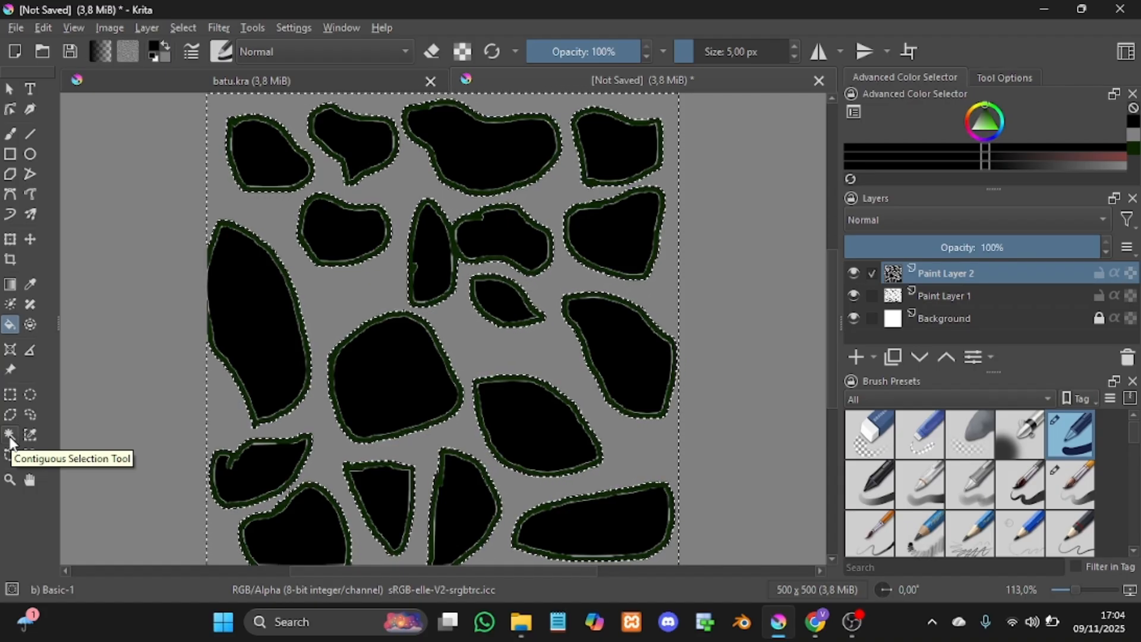
key("ctrl+shift+a")
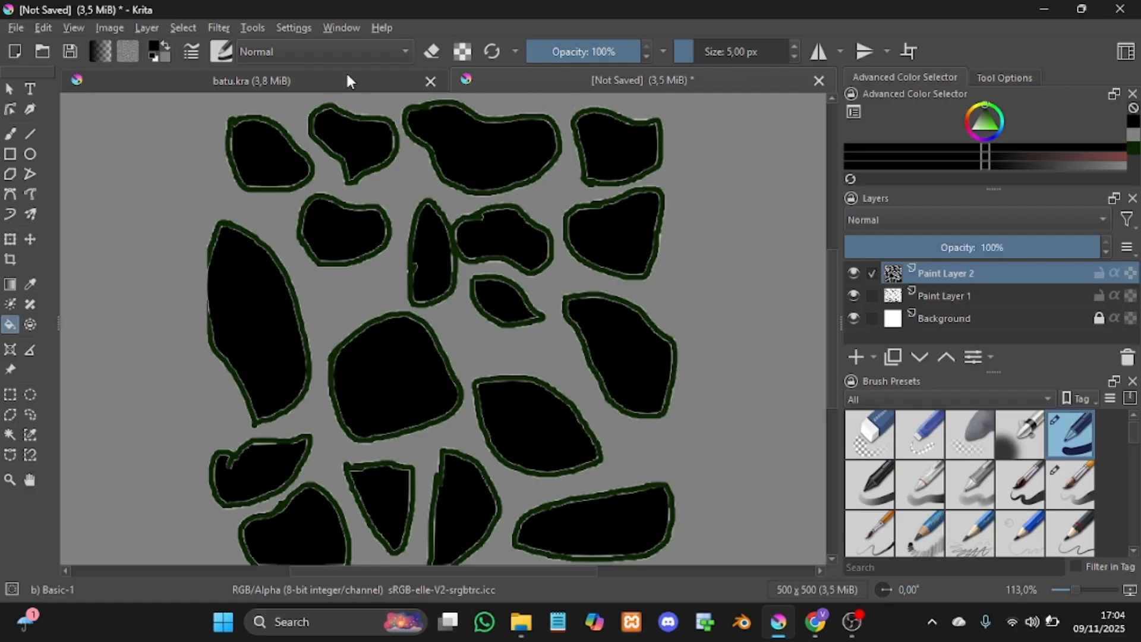
Step: View the finished stone tile in the batu.kra document
left_click(320, 77)
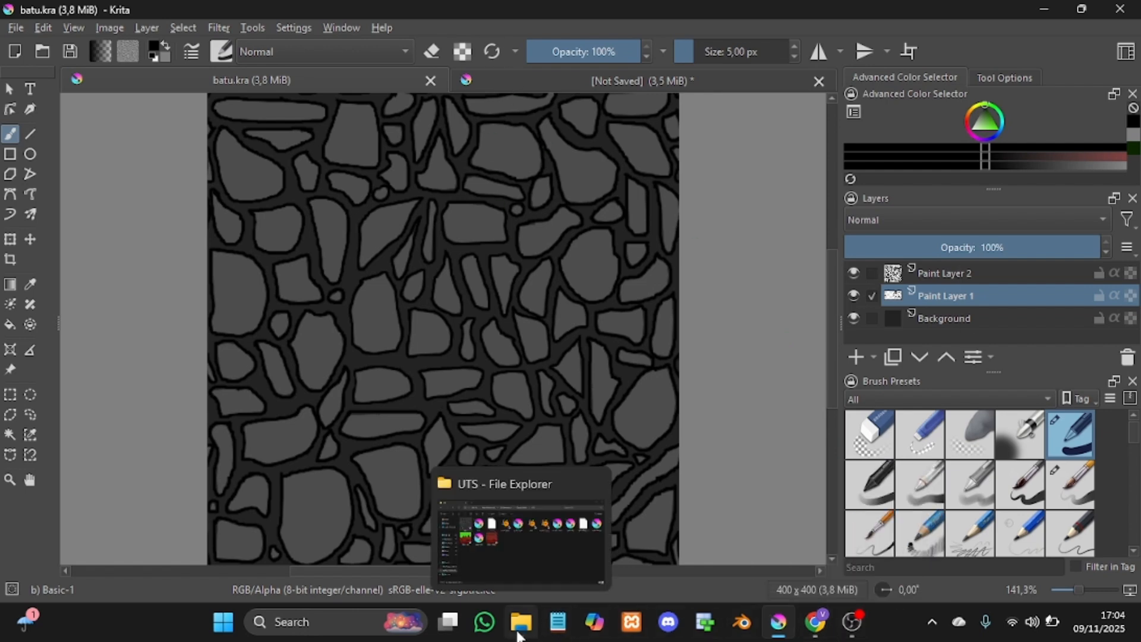
left_click(861, 636)
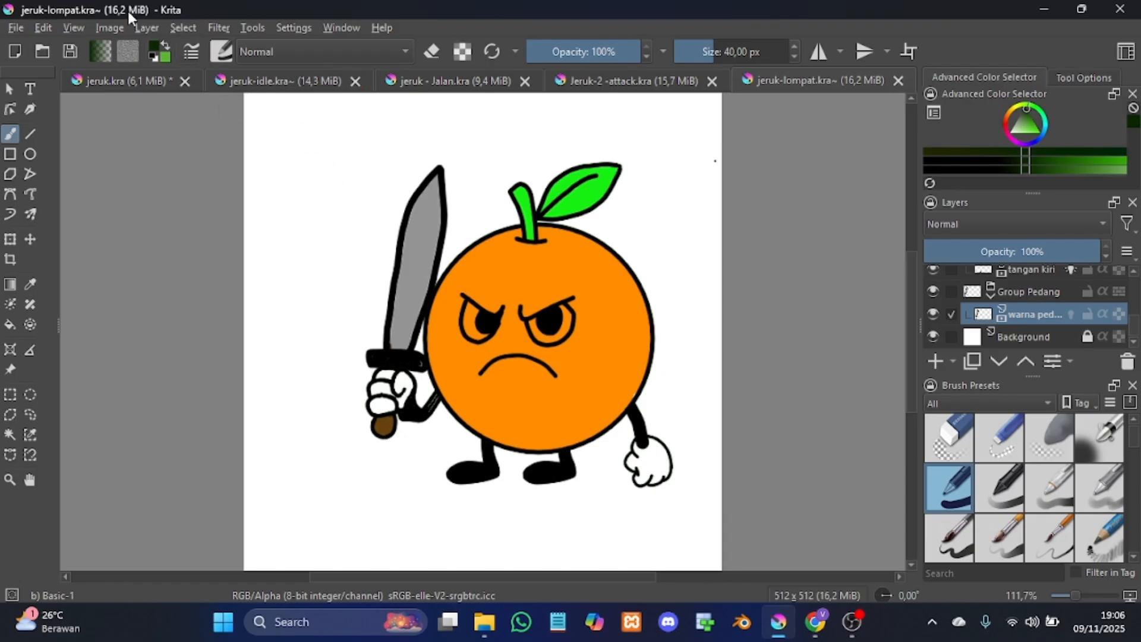
Step: Switch the window layout to the Animation workspace
left_click(348, 26)
mouse_move(376, 91)
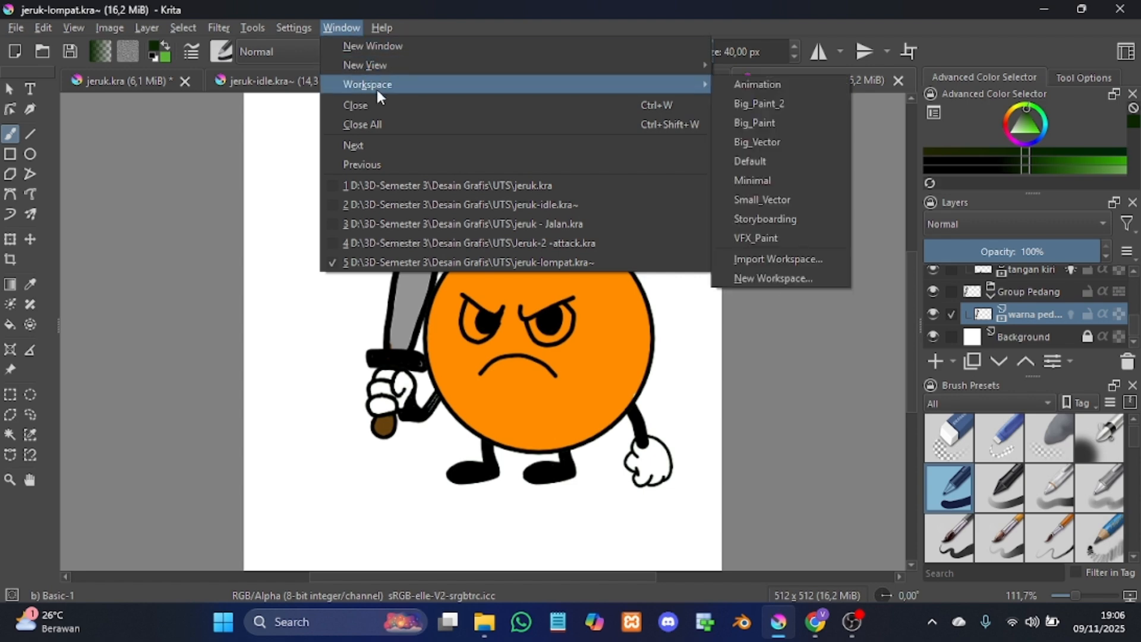
left_click(728, 85)
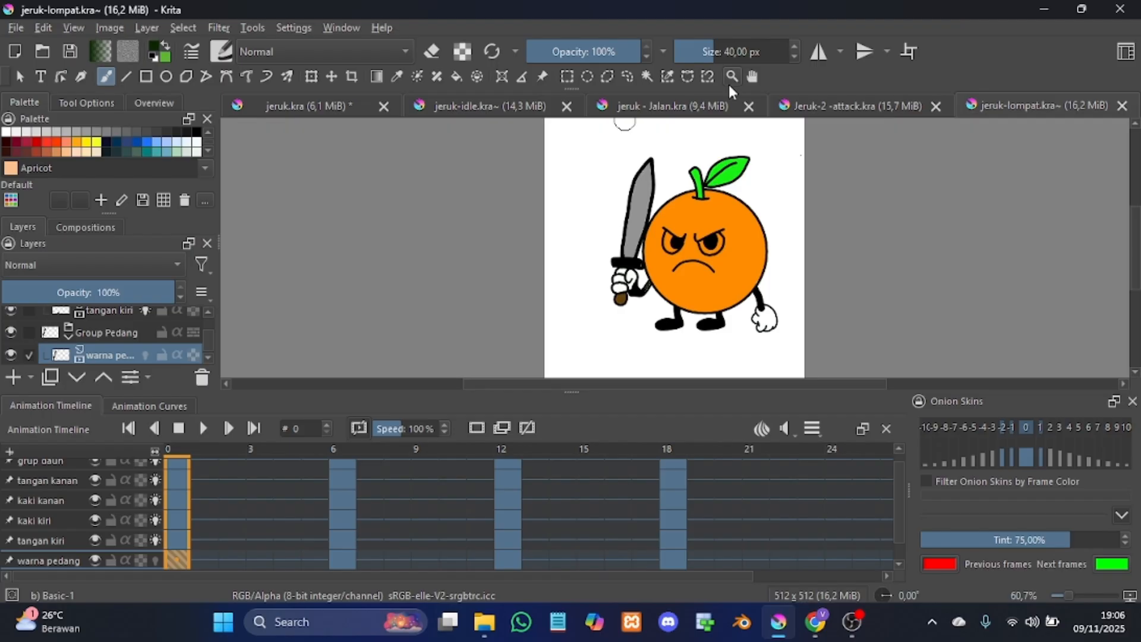
Step: Examine the character's separate body-part layers in the animation timeline of jeruk.kra
left_click(316, 109)
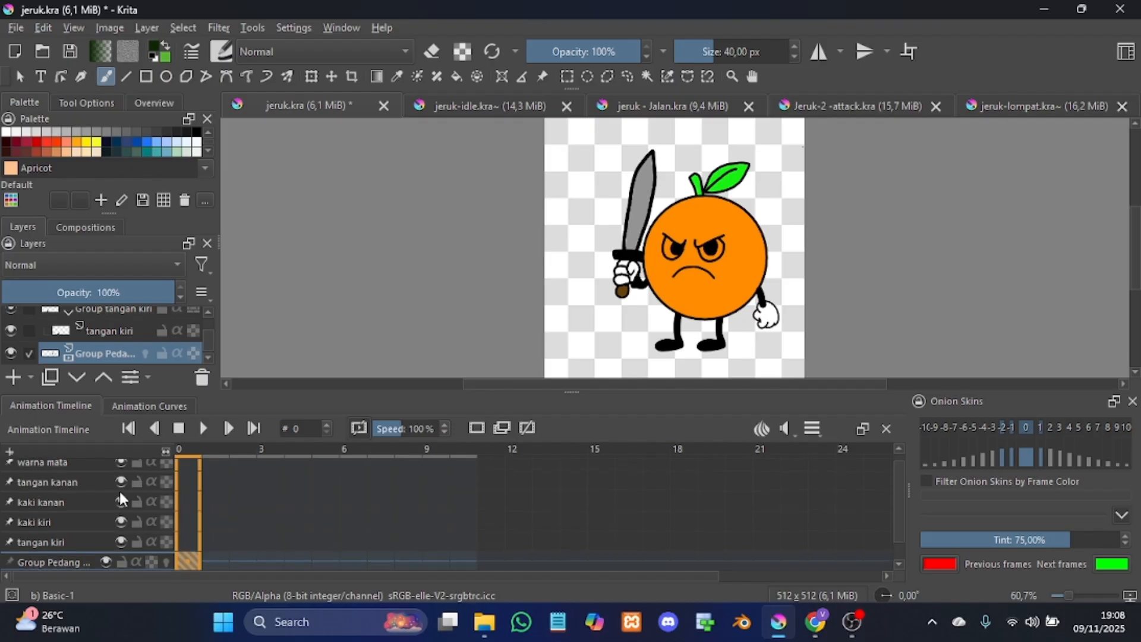
scroll(121, 499, "down", 1)
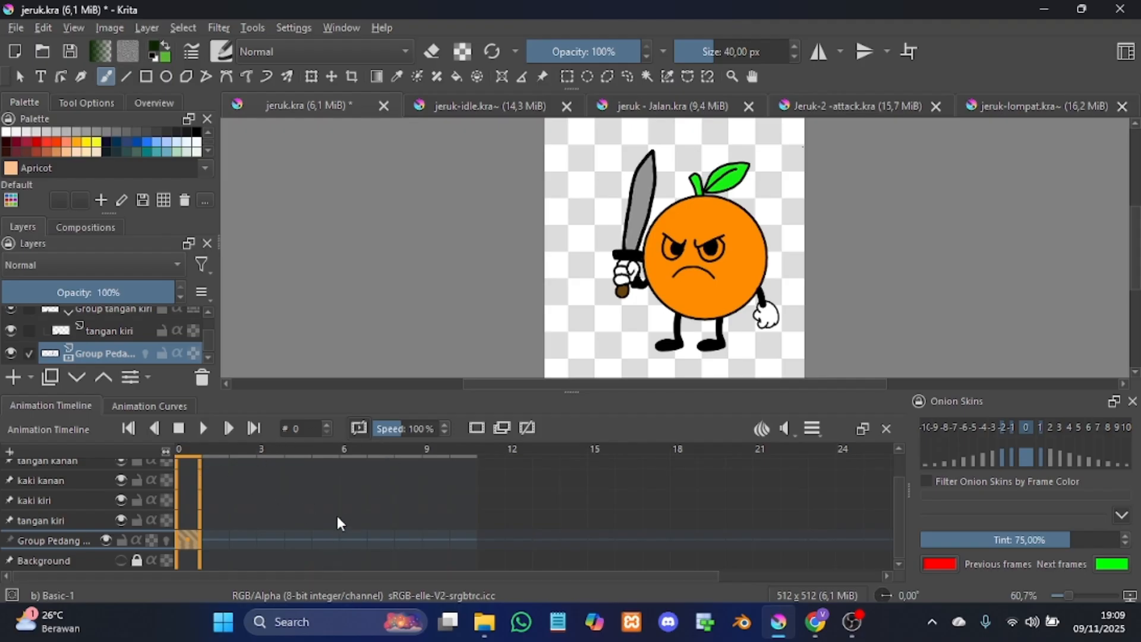
left_click(217, 478)
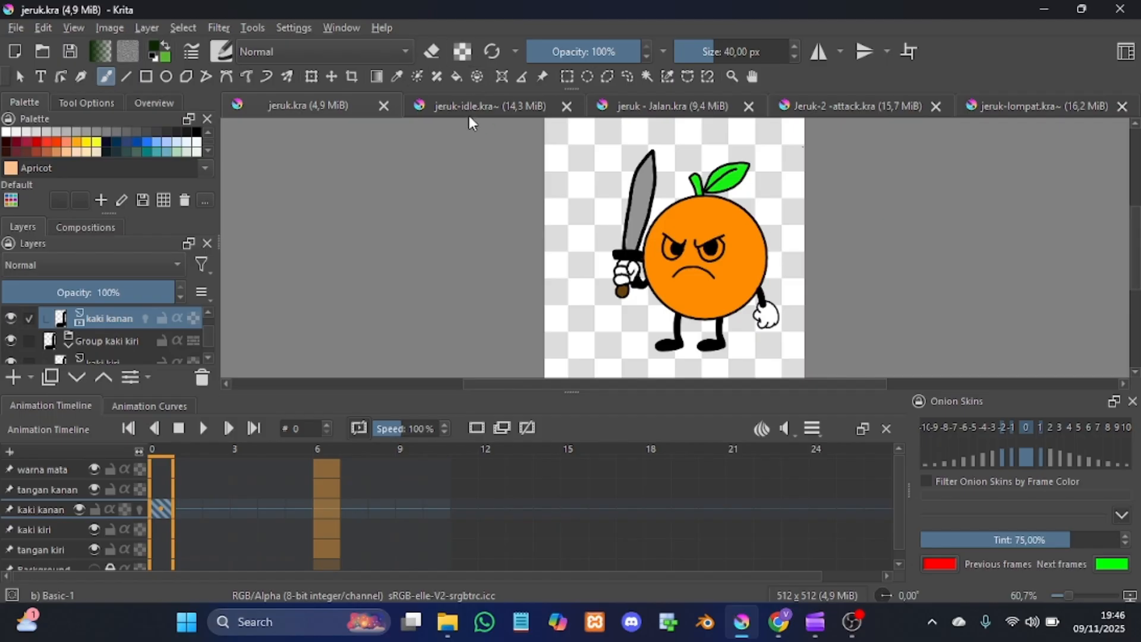
Step: Play back the idle animation in jeruk-idle.kra~ and the walking animation in jeruk - Jalan.kra
left_click(466, 103)
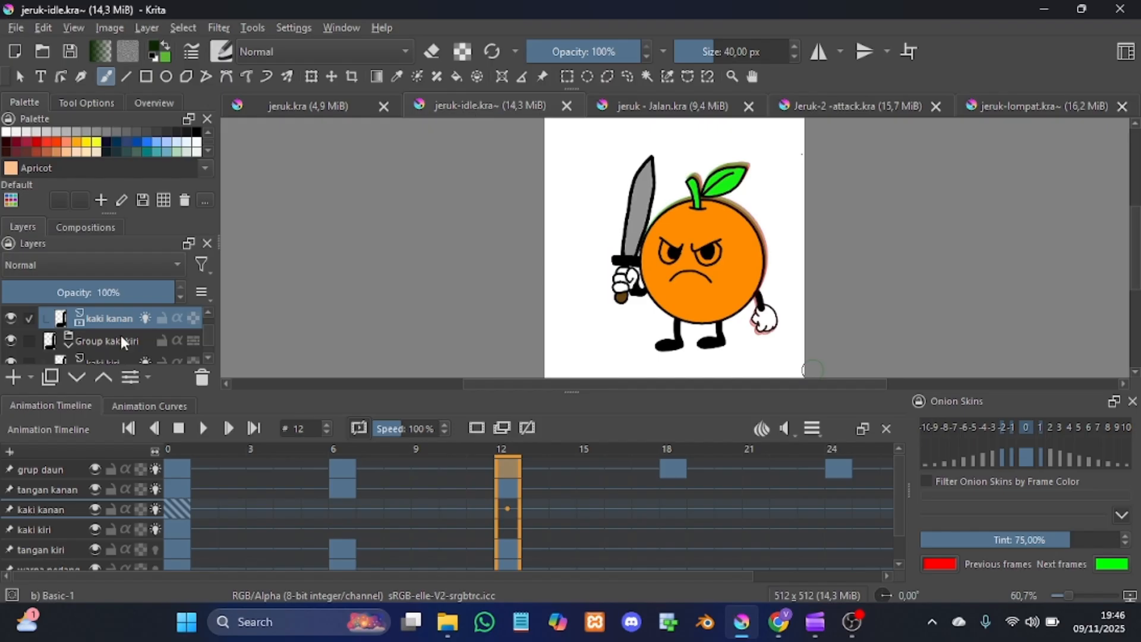
left_click(202, 428)
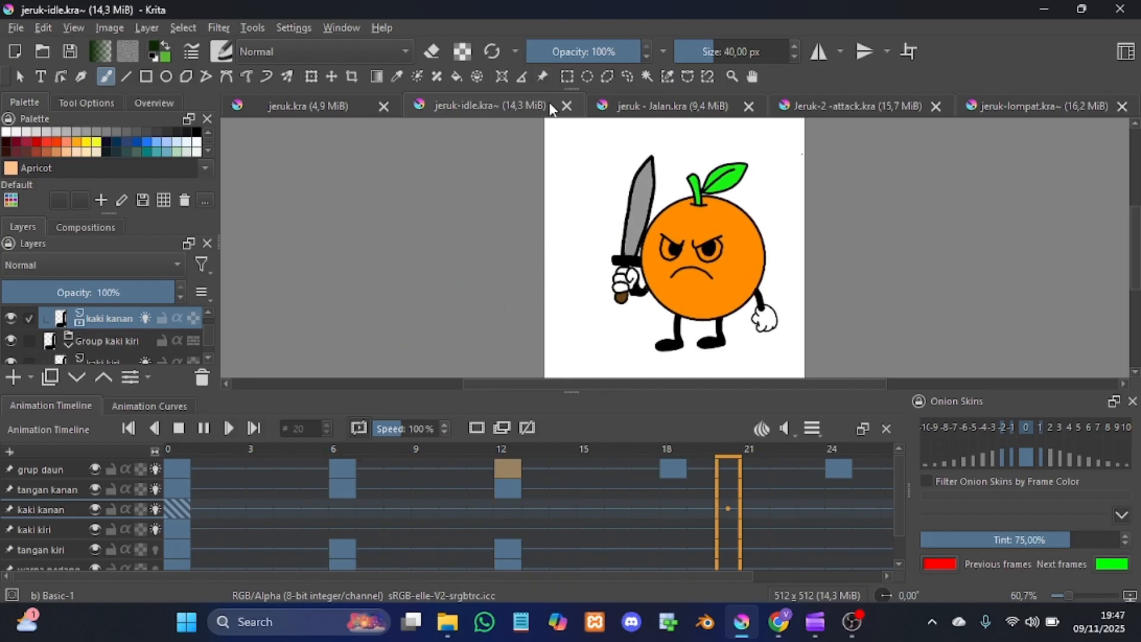
left_click(615, 111)
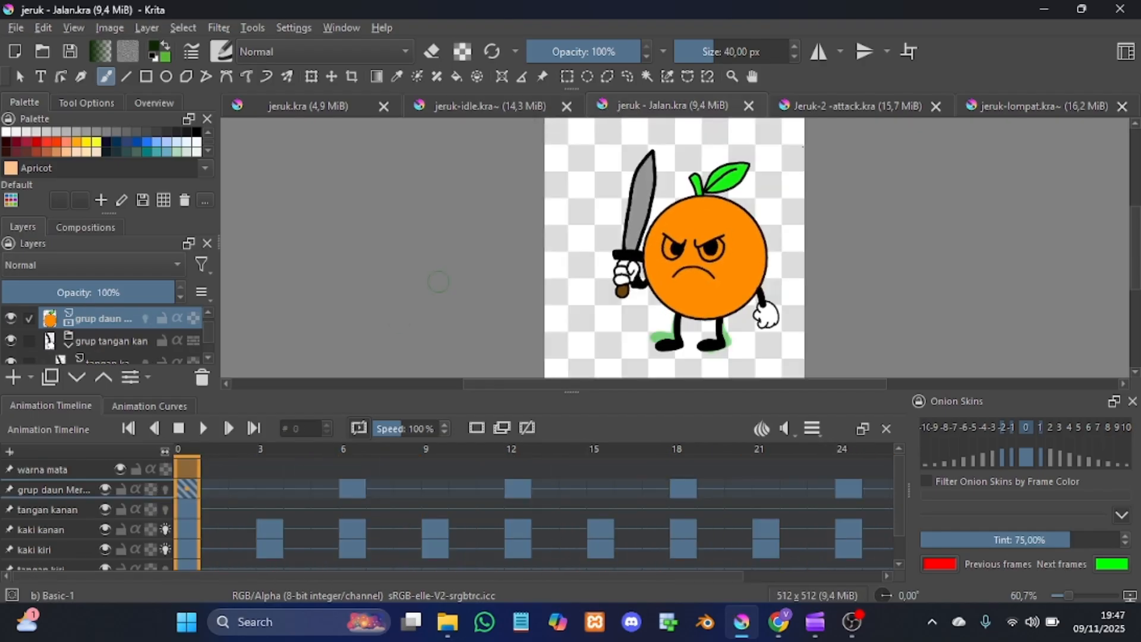
left_click(204, 428)
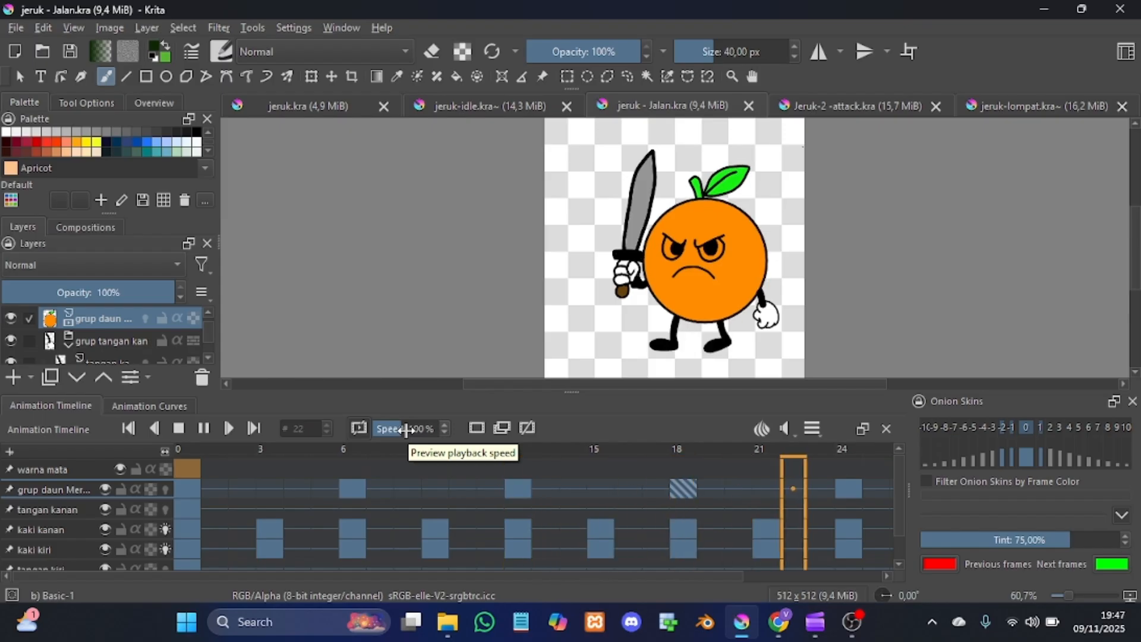
Step: Preview the walking animation in jeruk - Jalan.kra at playback speeds of 173%, 63% and 150%
left_click_drag(405, 429, 427, 436)
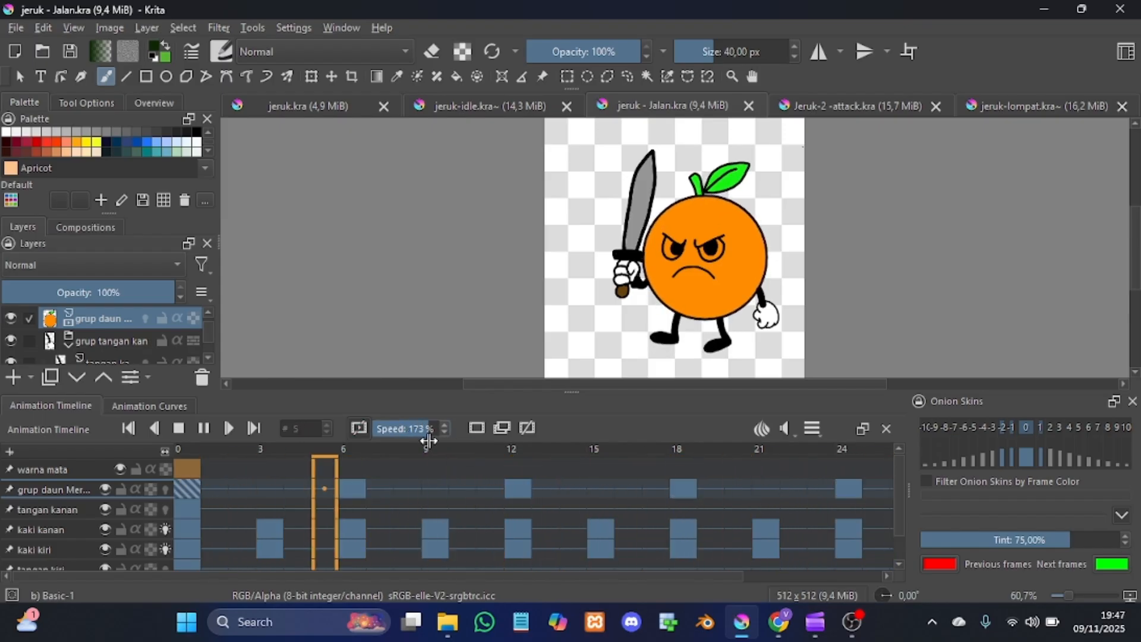
left_click_drag(425, 437, 388, 444)
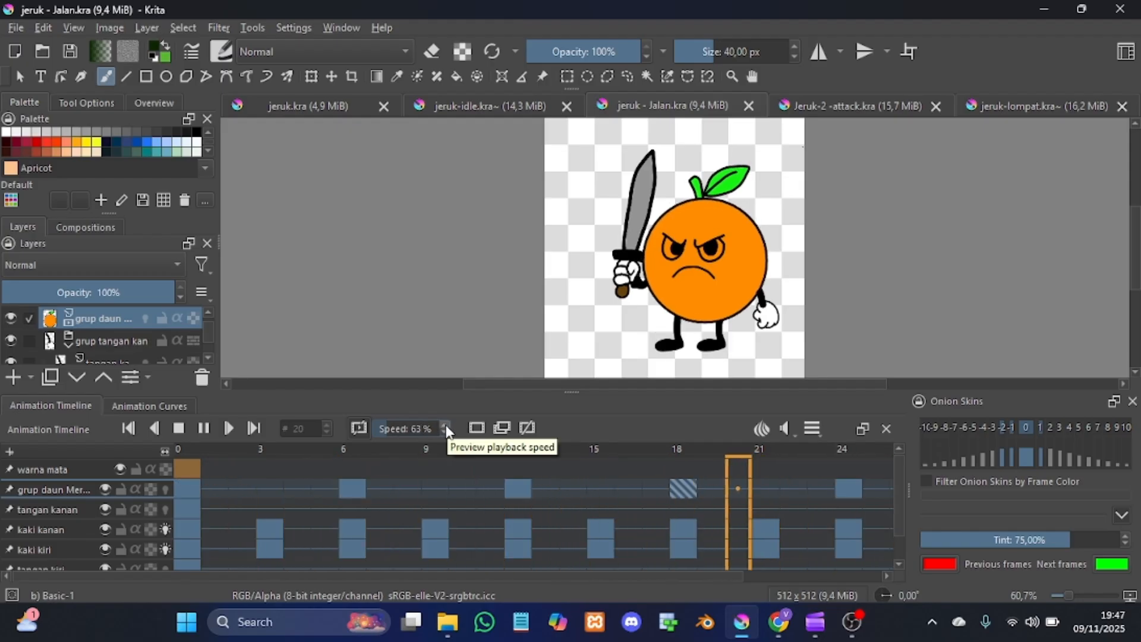
key("BackSpace")
key("BackSpace")
type("150")
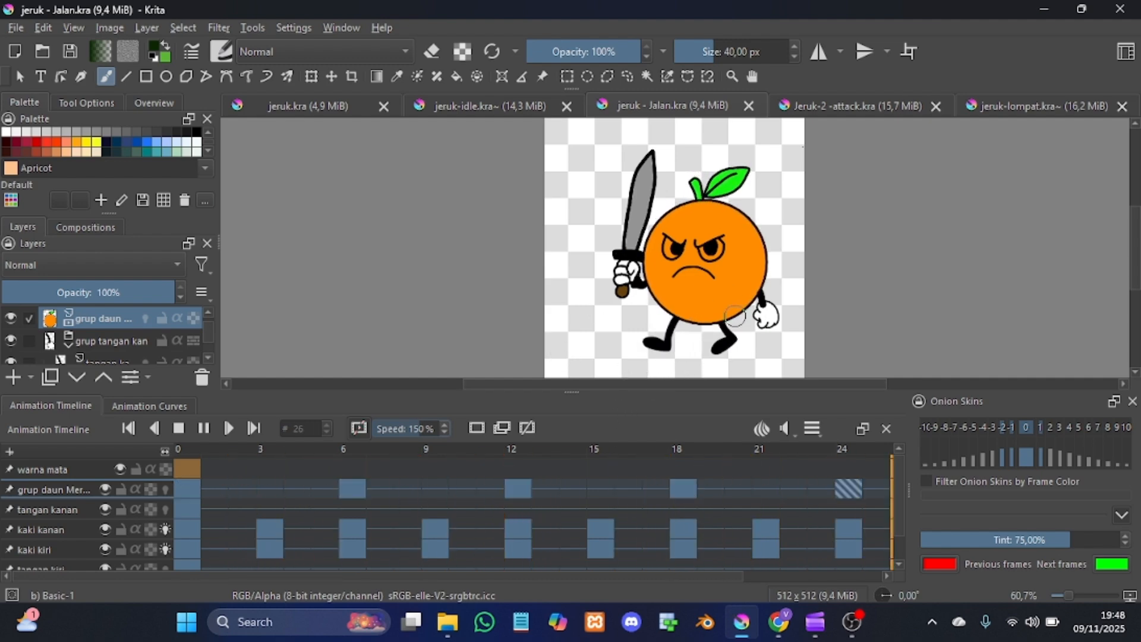
Step: Play back the attack animation in Jeruk-2 -attack.kra and the jump animation in jeruk-lompat.kra~ at 100% speed
left_click(854, 107)
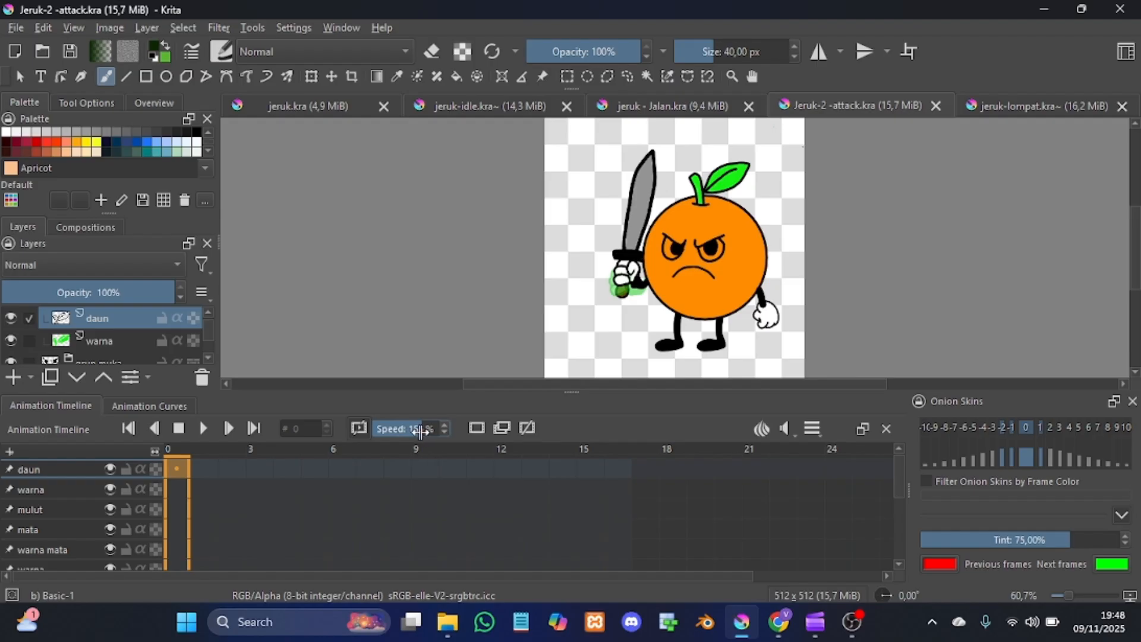
left_click(421, 431)
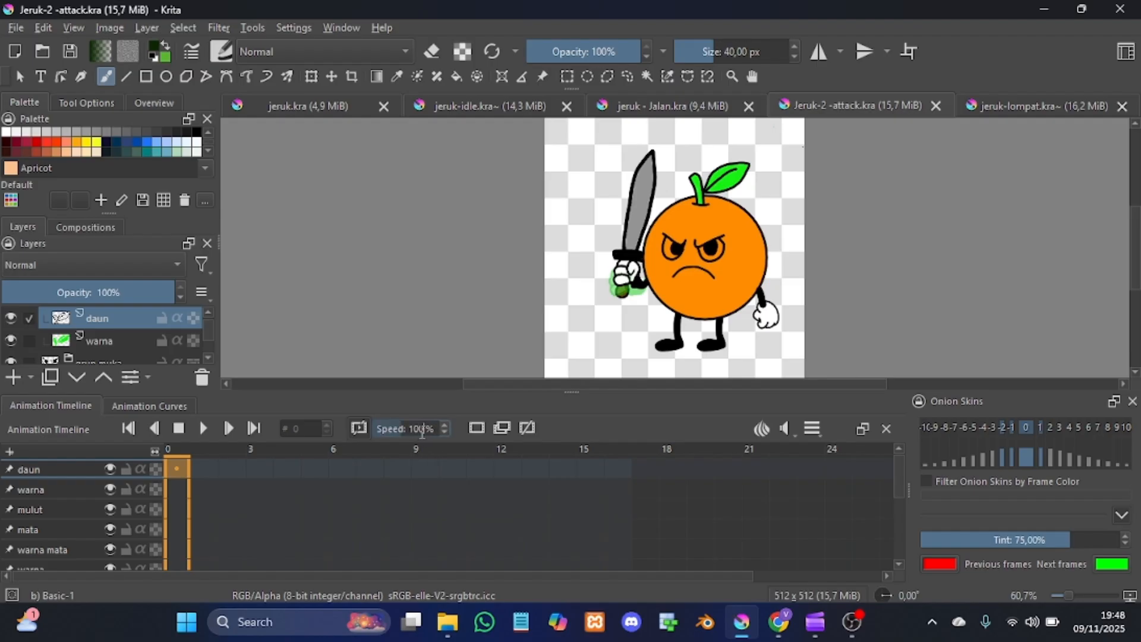
left_click(196, 427)
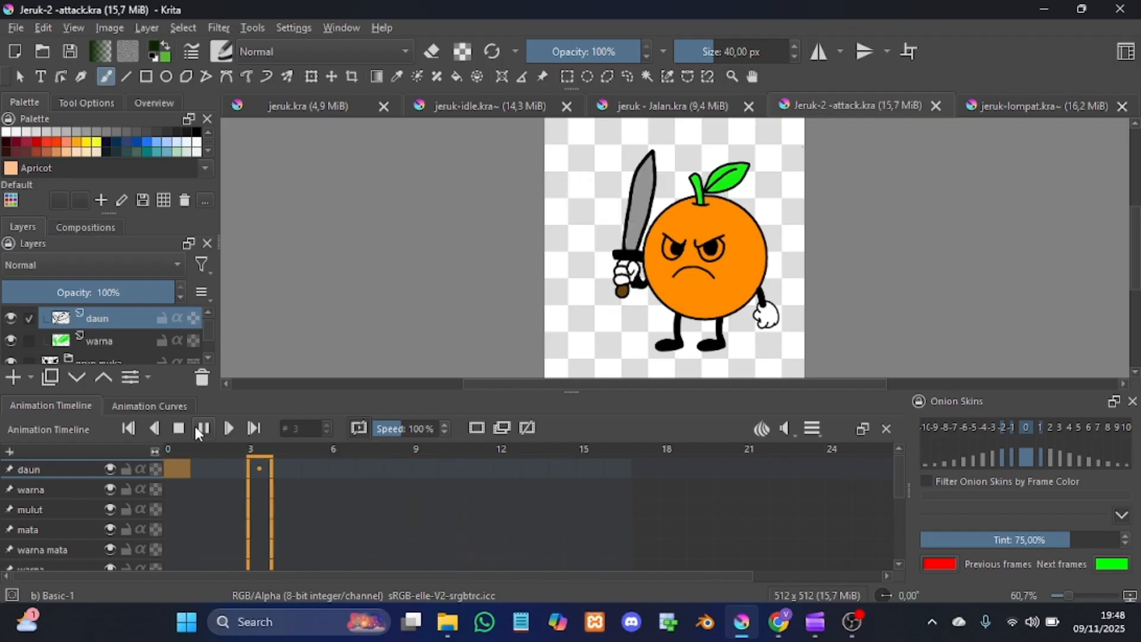
left_click(1022, 107)
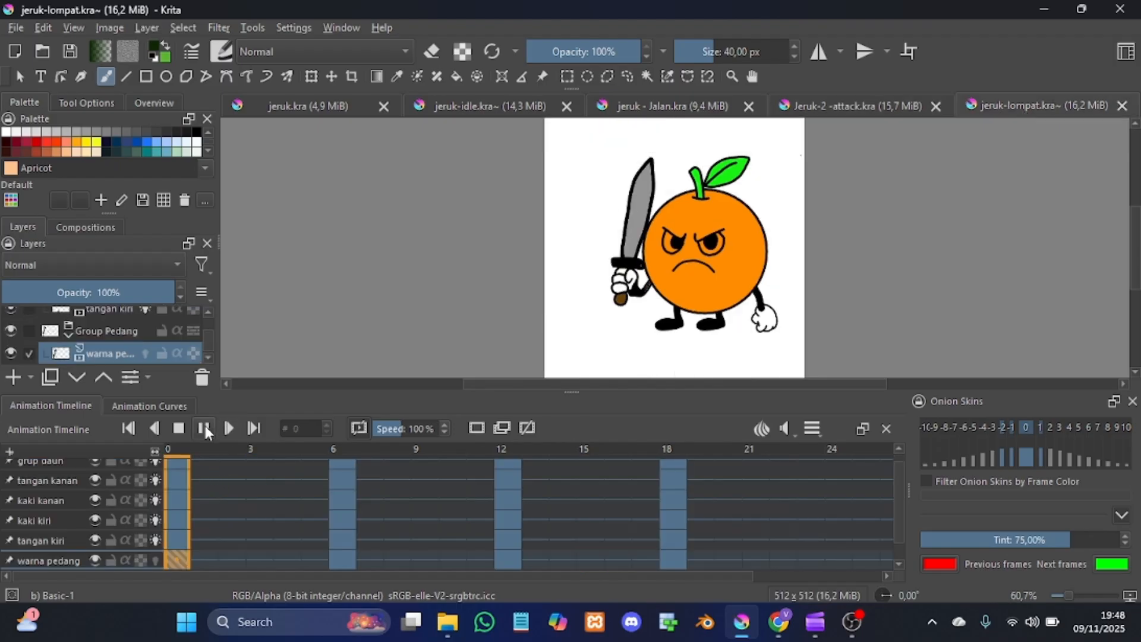
left_click(205, 428)
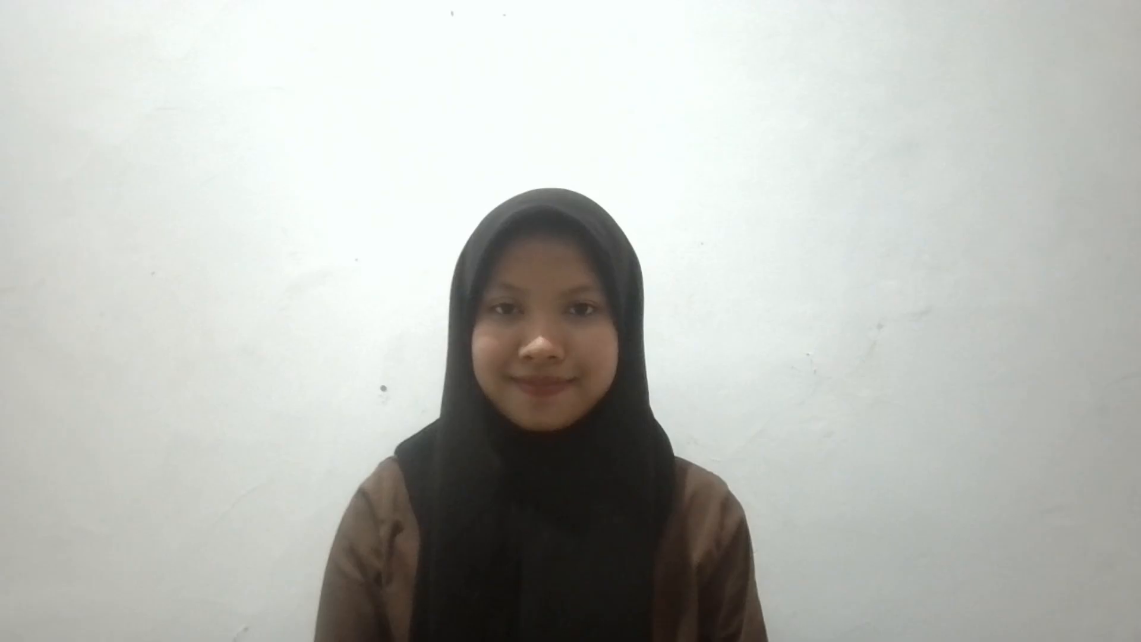